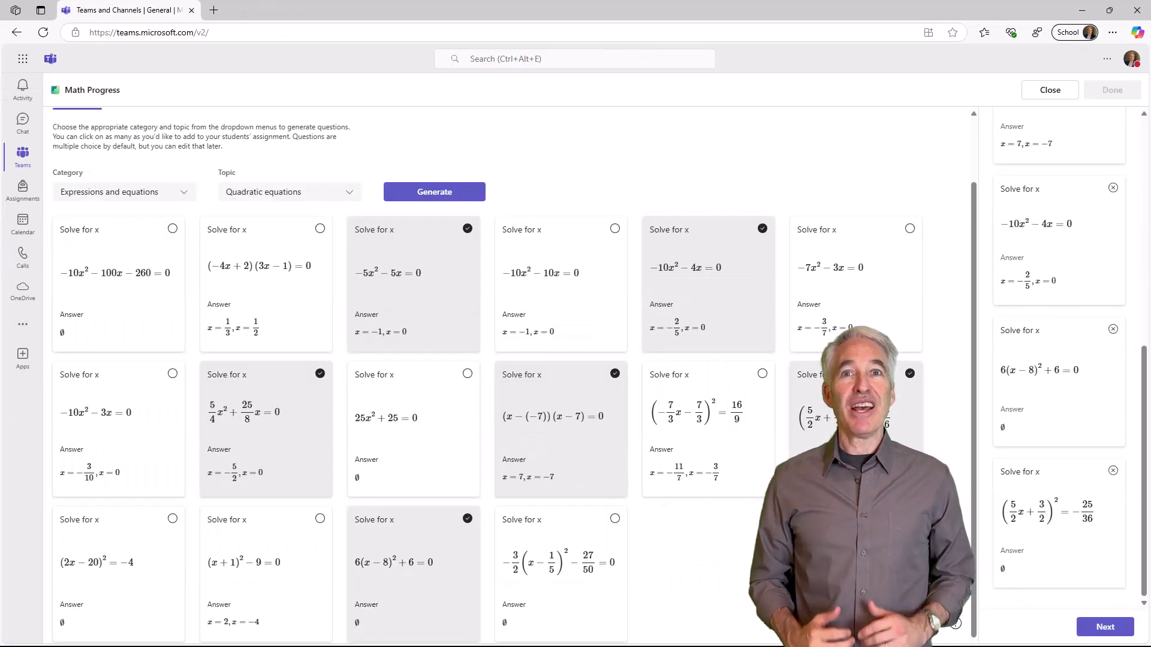
In the preview, begin a custom short-answer question with a category, a topic and an equation input.
{"action": "scroll", "coordinate": [701, 179], "scroll_direction": "up", "scroll_amount": 3}
{"action": "left_click", "coordinate": [140, 172]}
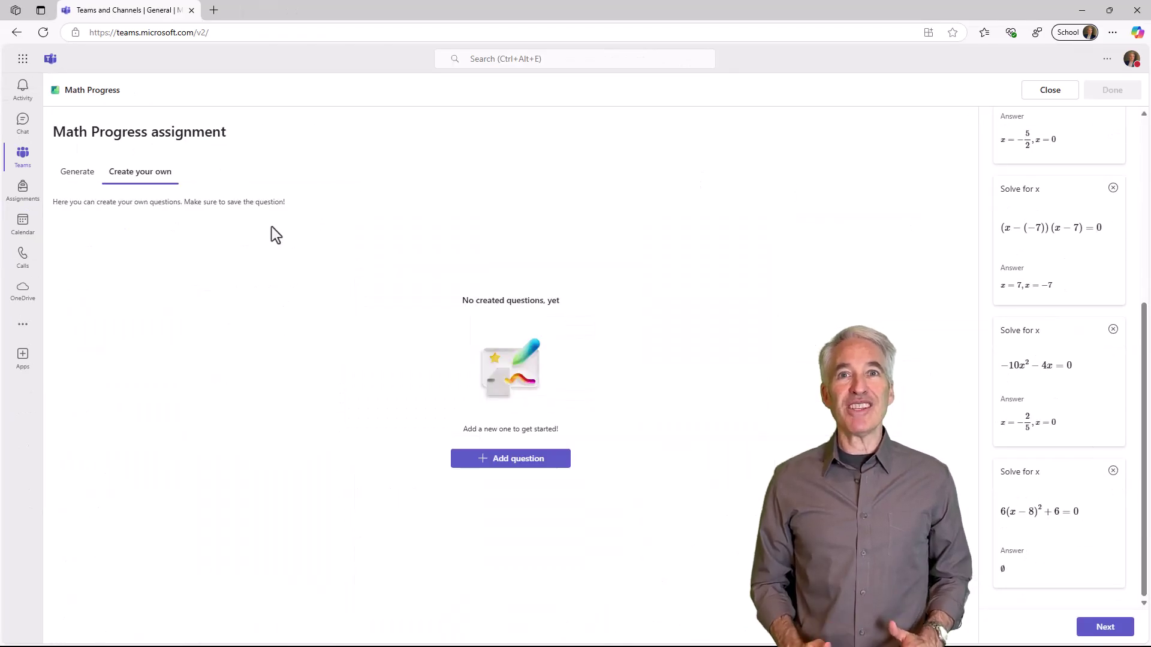
{"action": "left_click", "coordinate": [176, 286]}
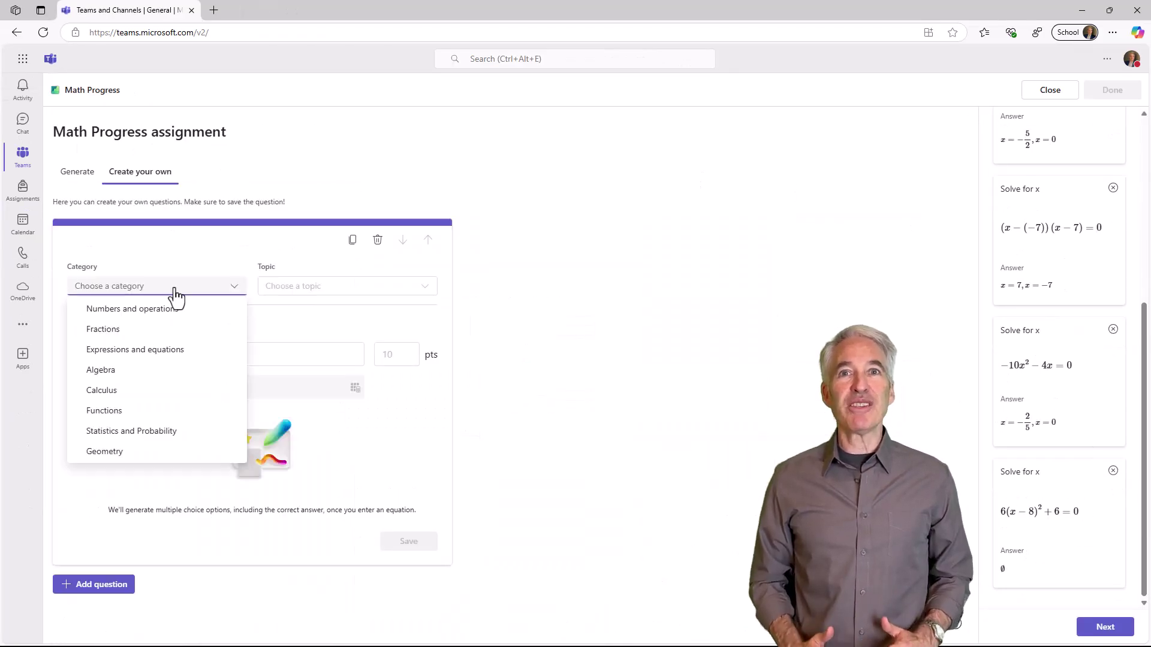
{"action": "left_click", "coordinate": [133, 308]}
{"action": "left_click", "coordinate": [135, 322]}
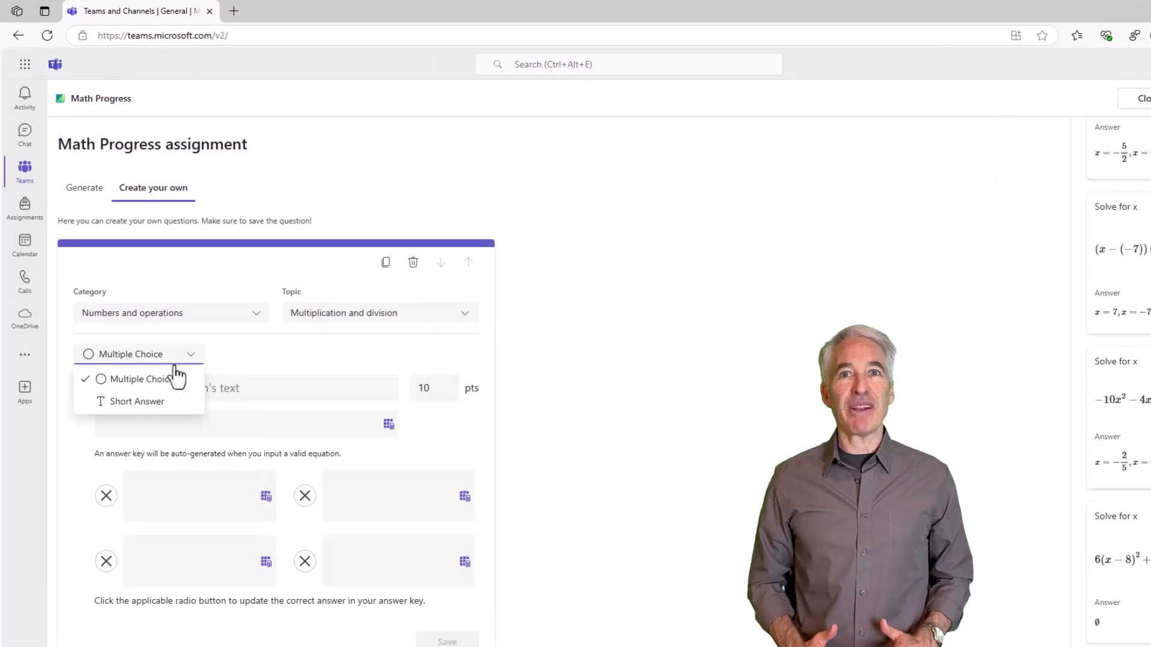
{"action": "left_click", "coordinate": [117, 366]}
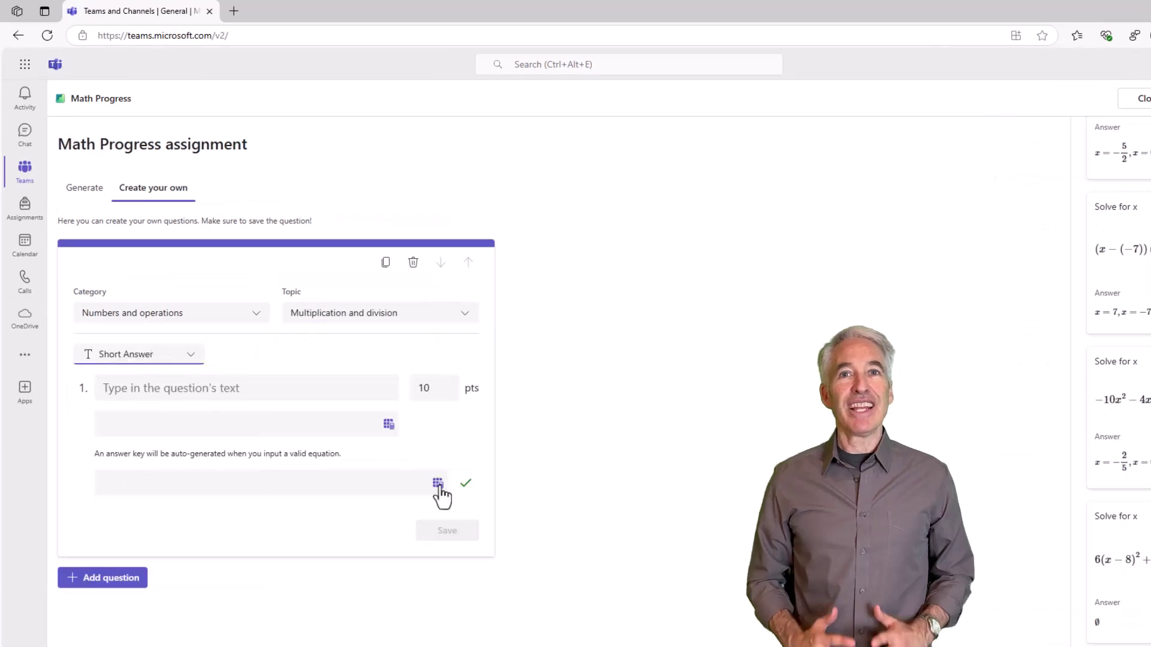
{"action": "left_click", "coordinate": [400, 443]}
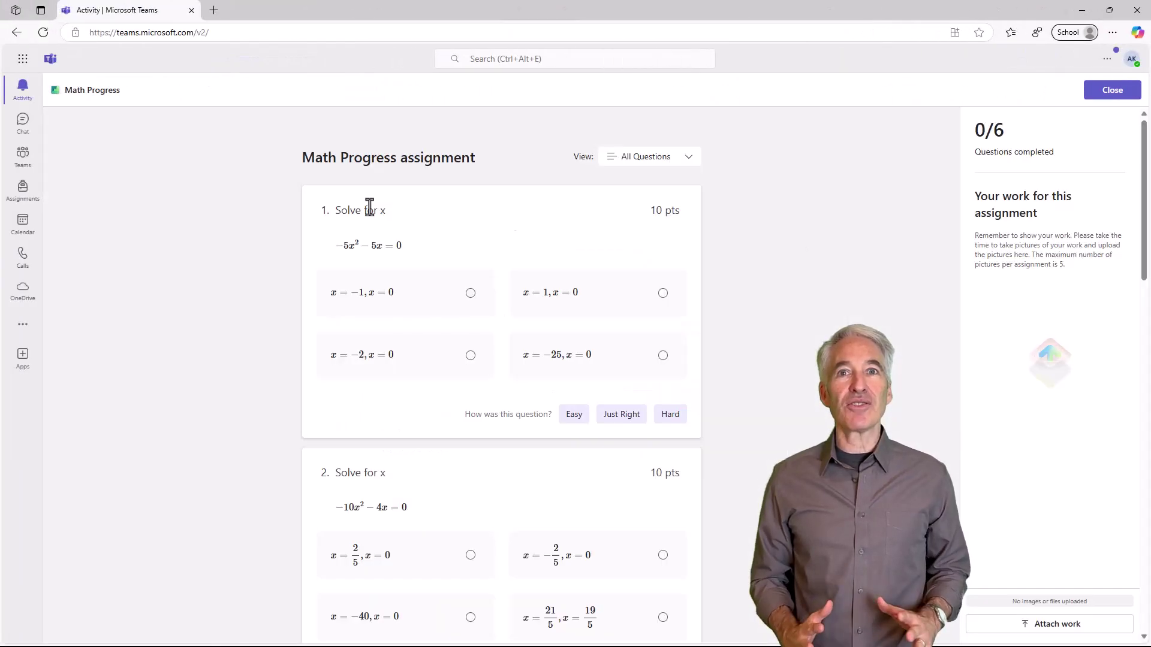
Answer all six quiz questions, starting with x = -1, x = 0, and rate their difficulty.
{"action": "left_click", "coordinate": [405, 293]}
{"action": "left_click", "coordinate": [670, 414]}
{"action": "scroll", "coordinate": [539, 419], "scroll_direction": "down", "scroll_amount": 10}
{"action": "left_click", "coordinate": [663, 403]}
{"action": "scroll", "coordinate": [539, 420], "scroll_direction": "down", "scroll_amount": 5}
{"action": "left_click", "coordinate": [663, 447]}
{"action": "left_click", "coordinate": [622, 294]}
{"action": "left_click", "coordinate": [663, 446]}
{"action": "left_click", "coordinate": [670, 568]}
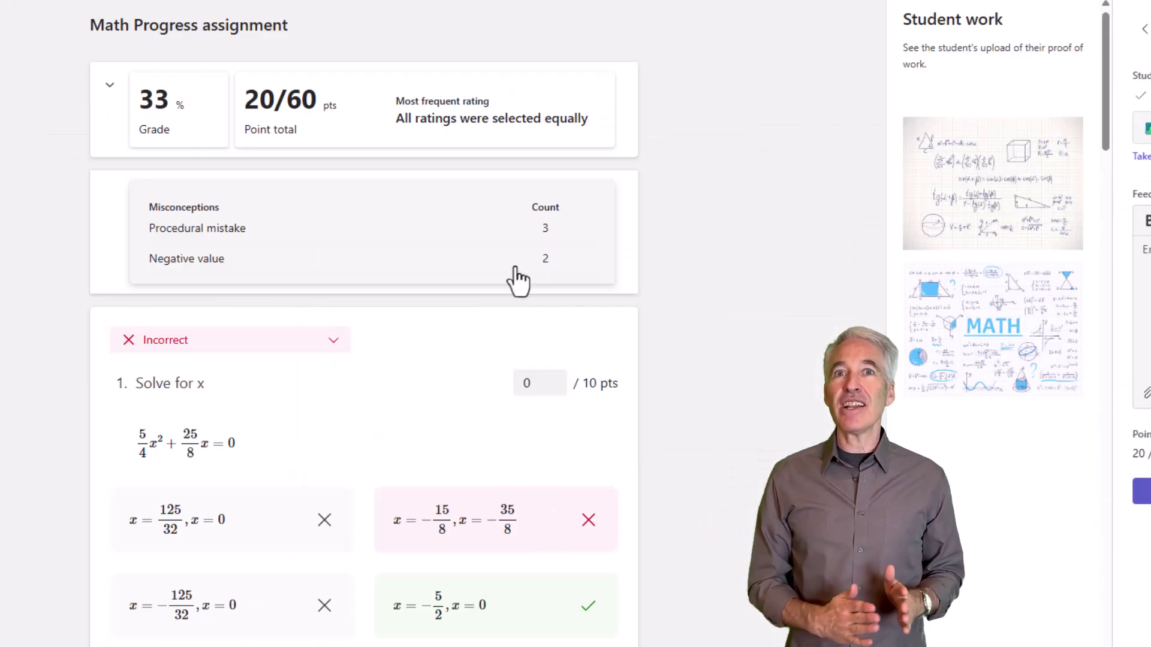
Browse the student's misconceptions chart, assignments list and assignment reports.
{"action": "left_click", "coordinate": [517, 279]}
{"action": "left_click", "coordinate": [175, 105]}
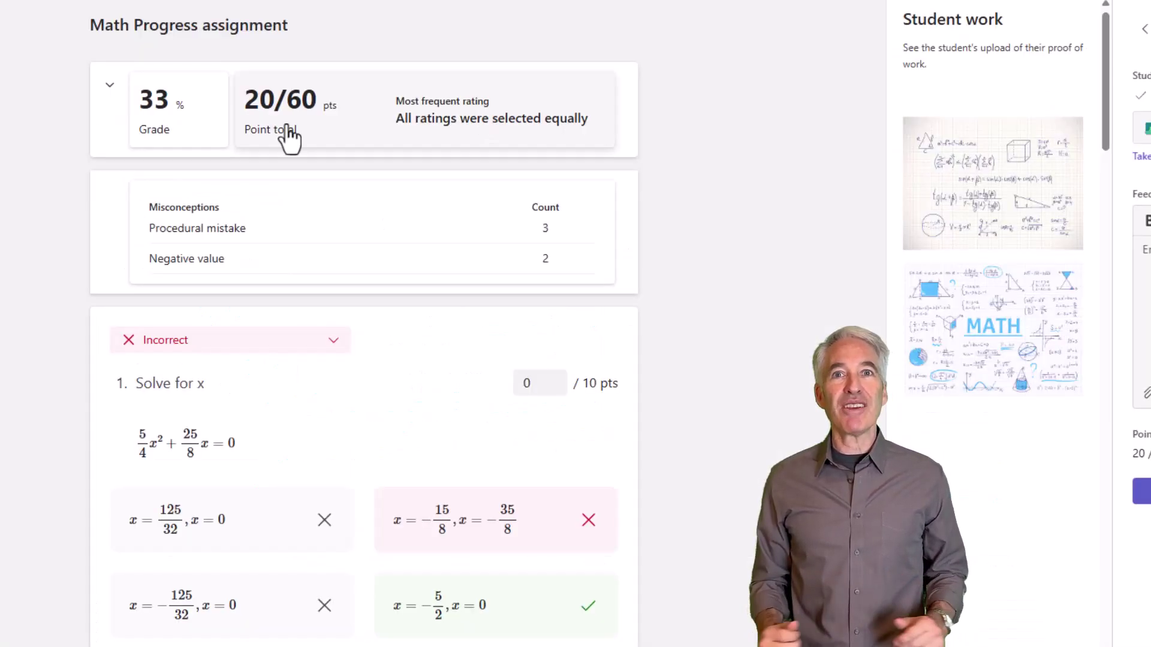
{"action": "left_click", "coordinate": [288, 137]}
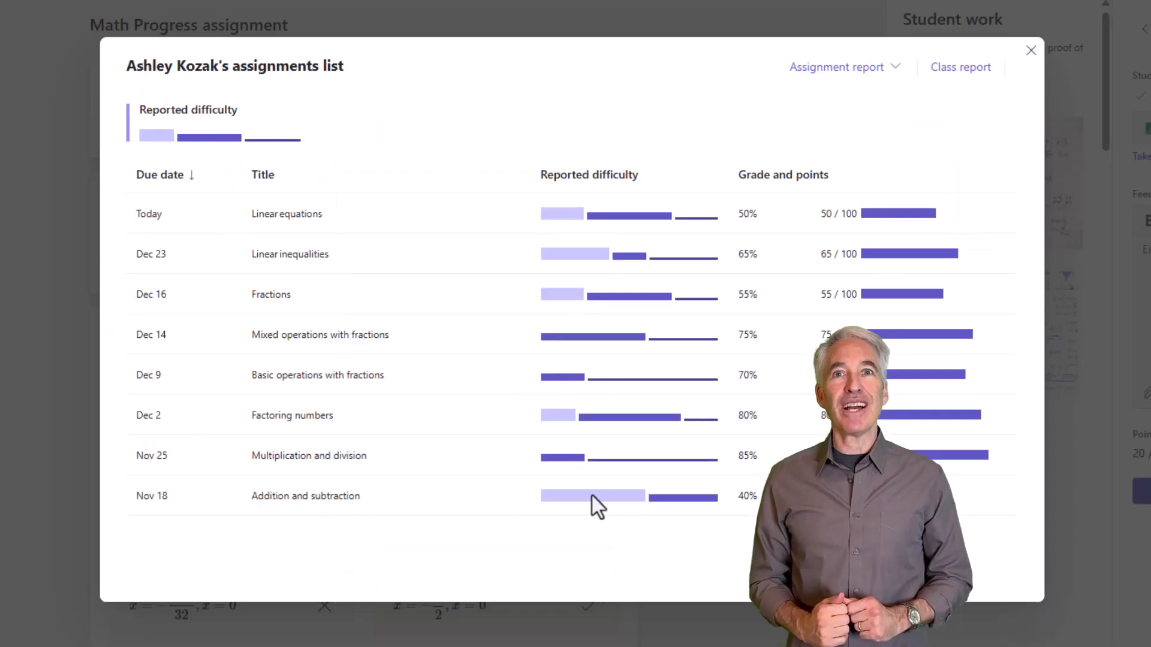
{"action": "left_click", "coordinate": [839, 67]}
{"action": "left_click", "coordinate": [866, 157]}
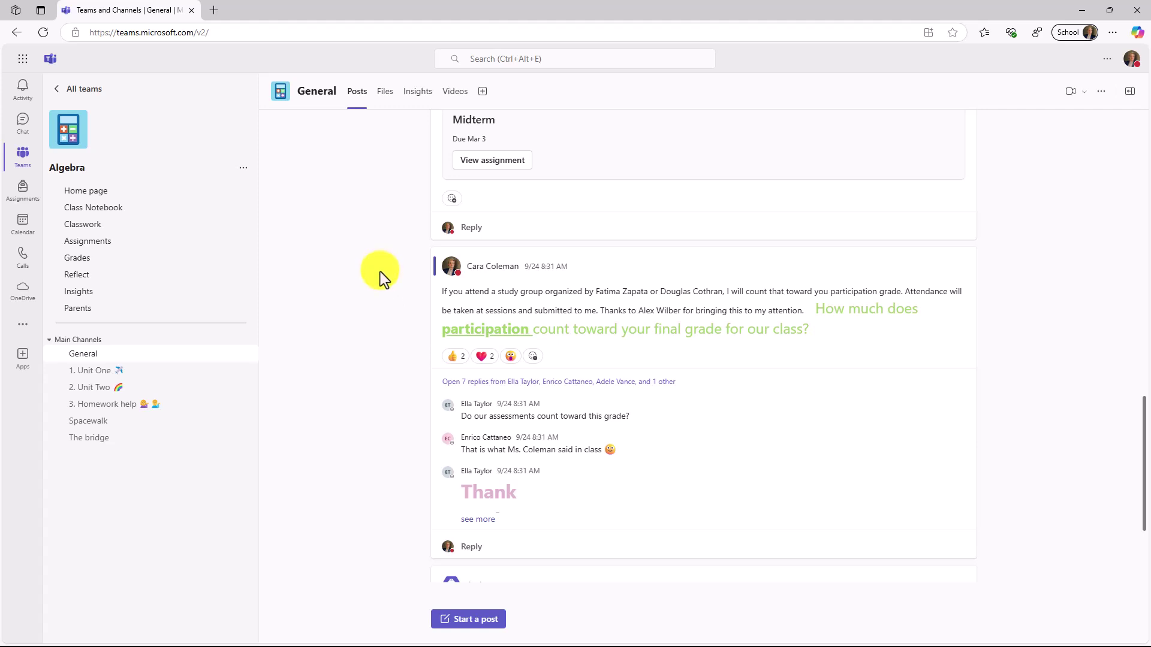
Open the Algebra team's Assignments page and expand the Create menu.
{"action": "left_click", "coordinate": [90, 240]}
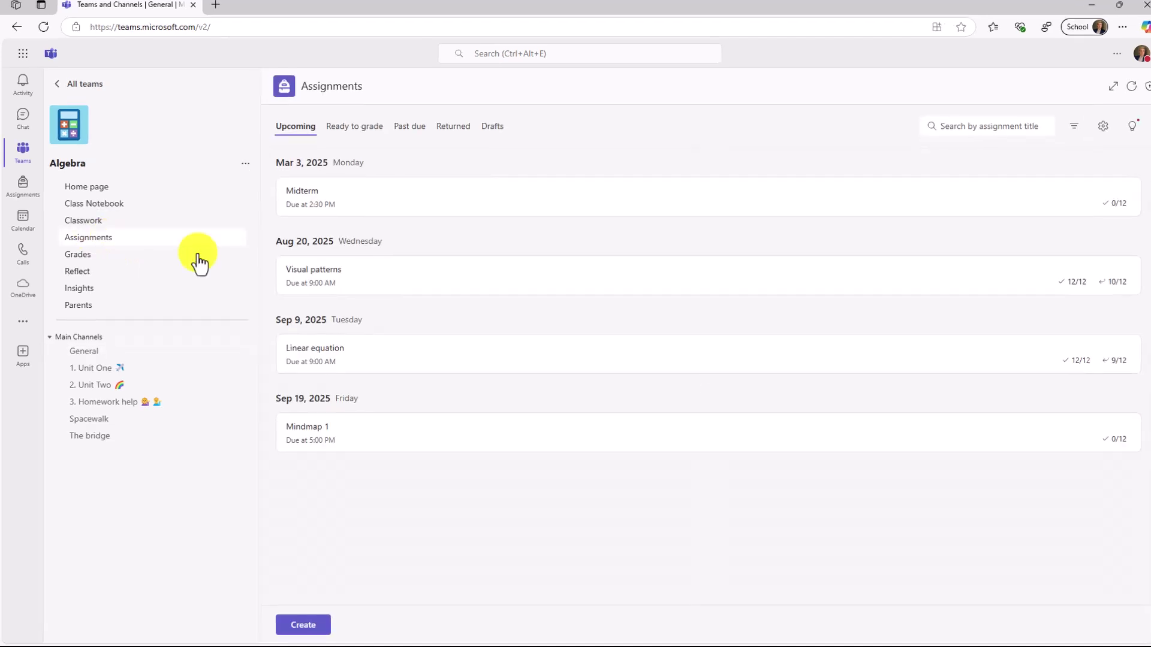
{"action": "left_click", "coordinate": [312, 626]}
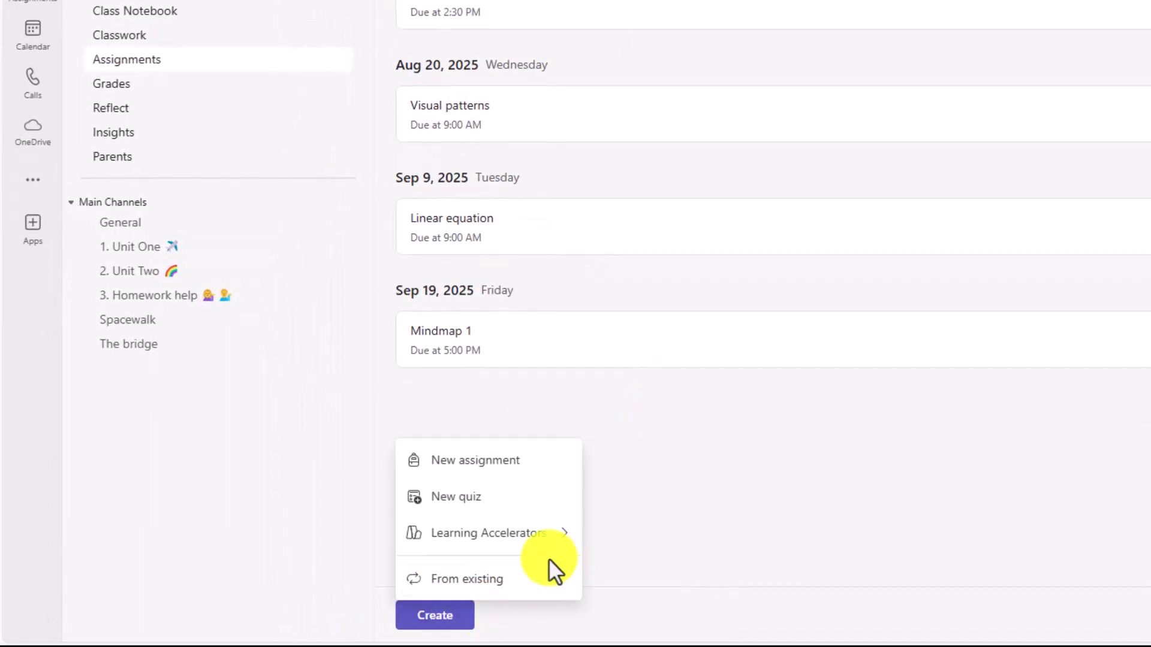
{"action": "mouse_move", "coordinate": [467, 541]}
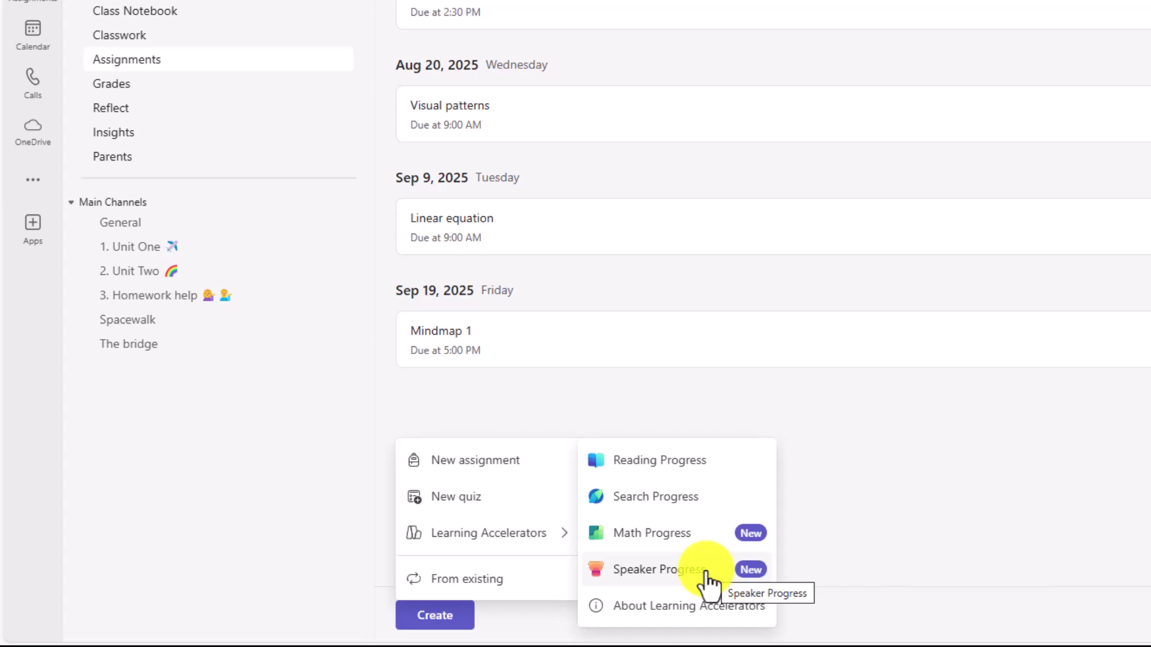
Start a new assignment with instructions 'Please complete this Math Progress assignment for some great math practice'.
{"action": "left_click", "coordinate": [468, 459]}
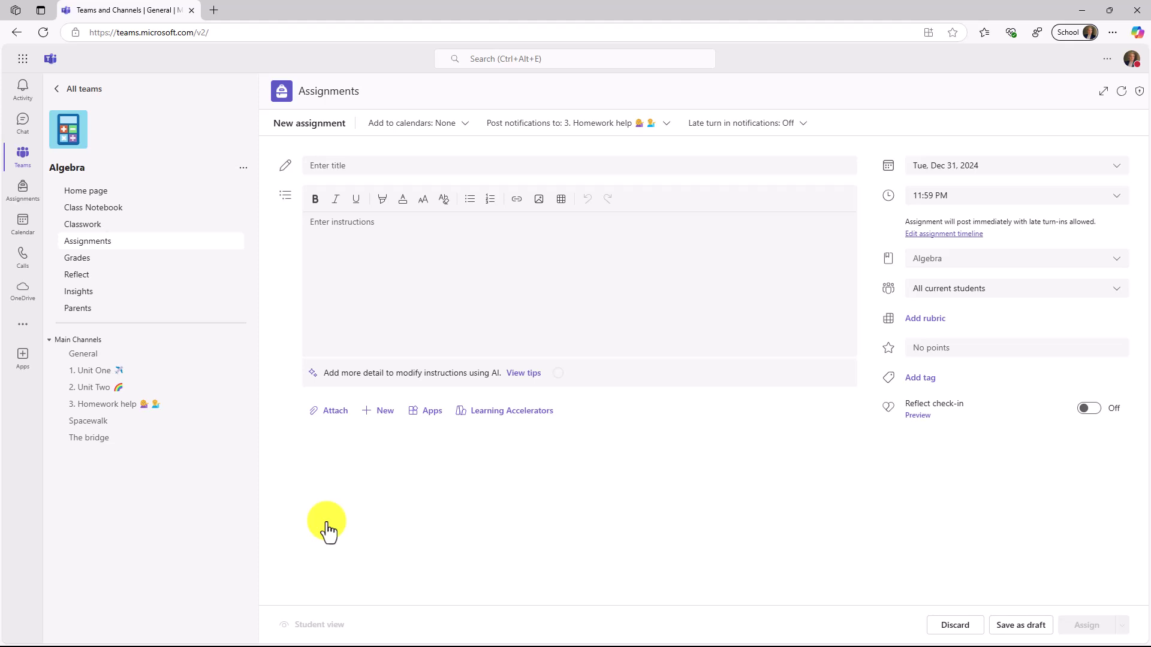
{"action": "left_click", "coordinate": [511, 413]}
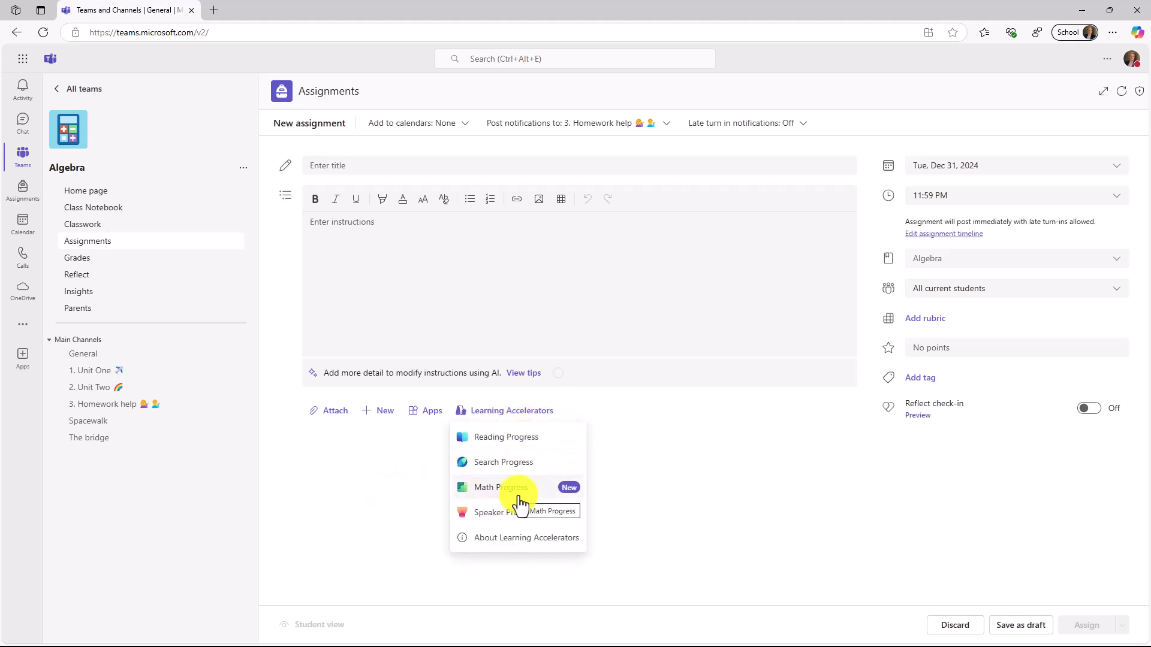
{"action": "left_click", "coordinate": [504, 278]}
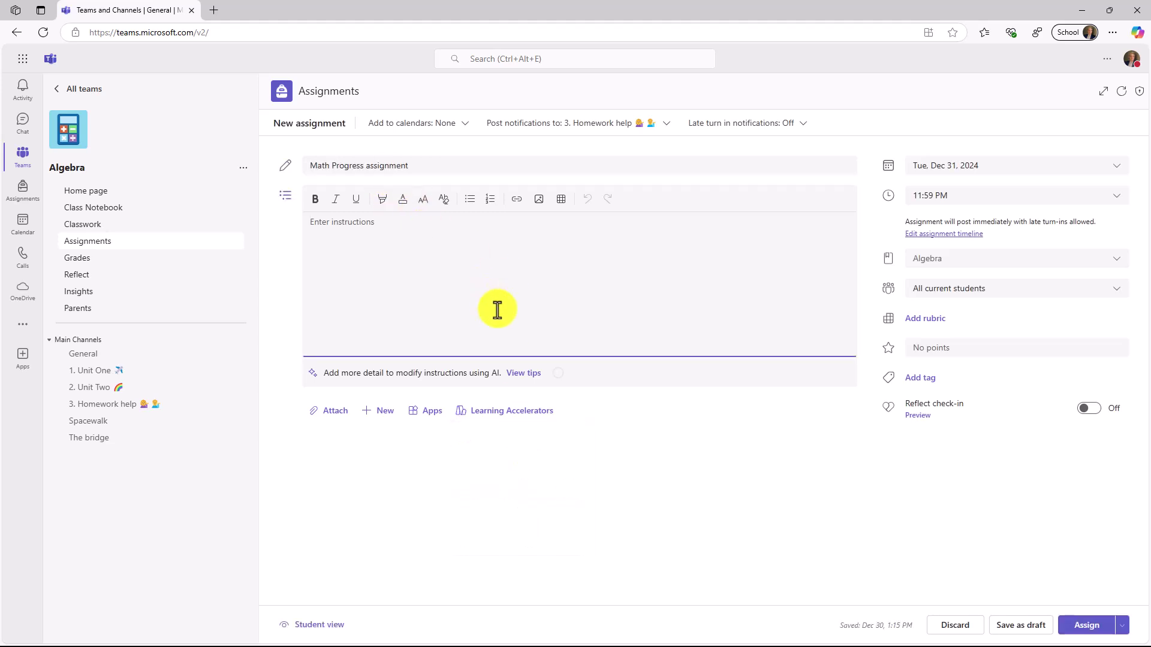
{"action": "type", "text": "Please complete this Math Progress assignment for some great math practice"}
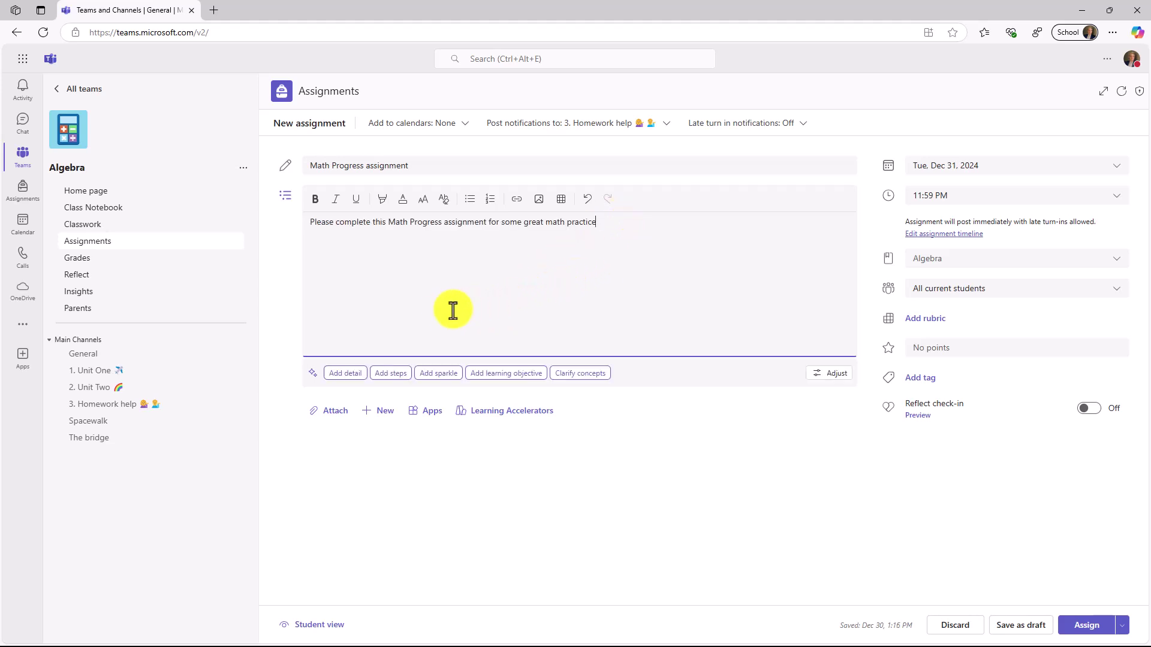
Apply the AI Add detail and Add sparkle rewrites, then keep the emoji-decorated instructions.
{"action": "left_click", "coordinate": [350, 374]}
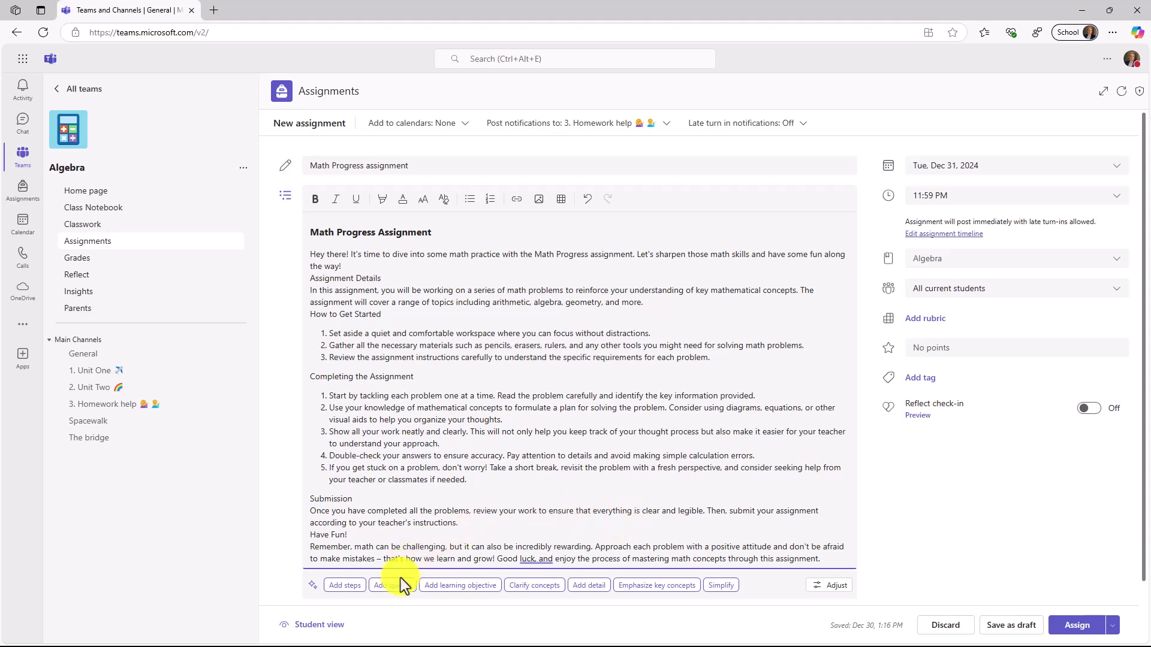
{"action": "left_click", "coordinate": [393, 585]}
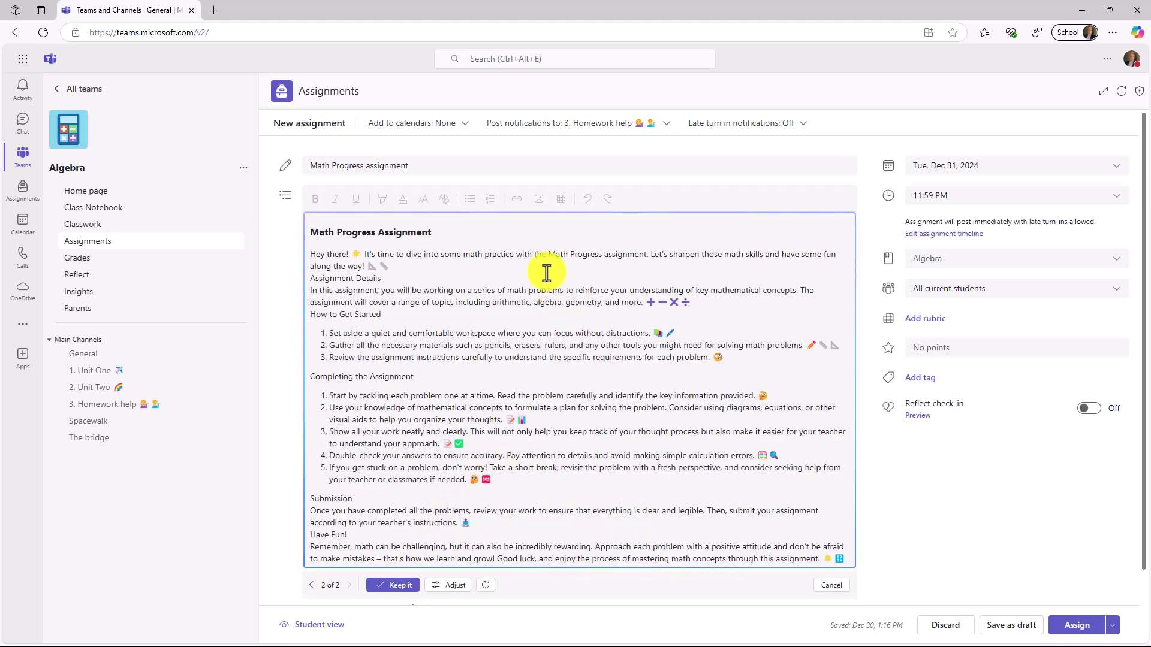
{"action": "scroll", "coordinate": [476, 446], "scroll_direction": "down", "scroll_amount": 1}
{"action": "left_click", "coordinate": [392, 507]}
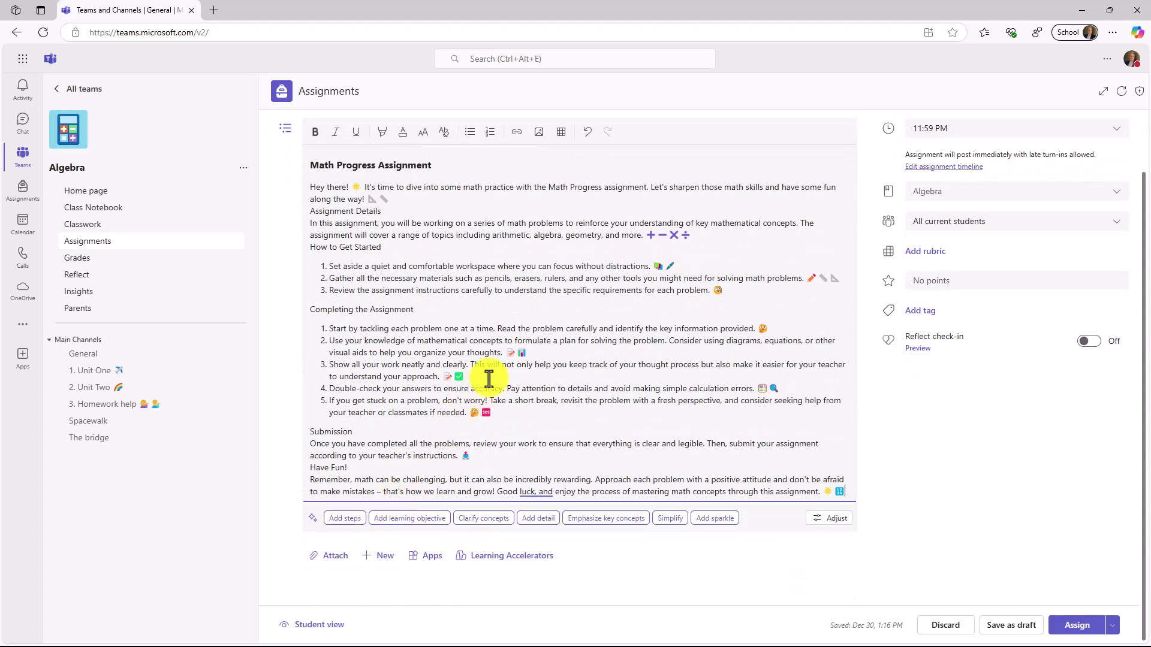
Add a Math Progress activity and pick Expressions and equations as the category.
{"action": "left_click", "coordinate": [514, 557]}
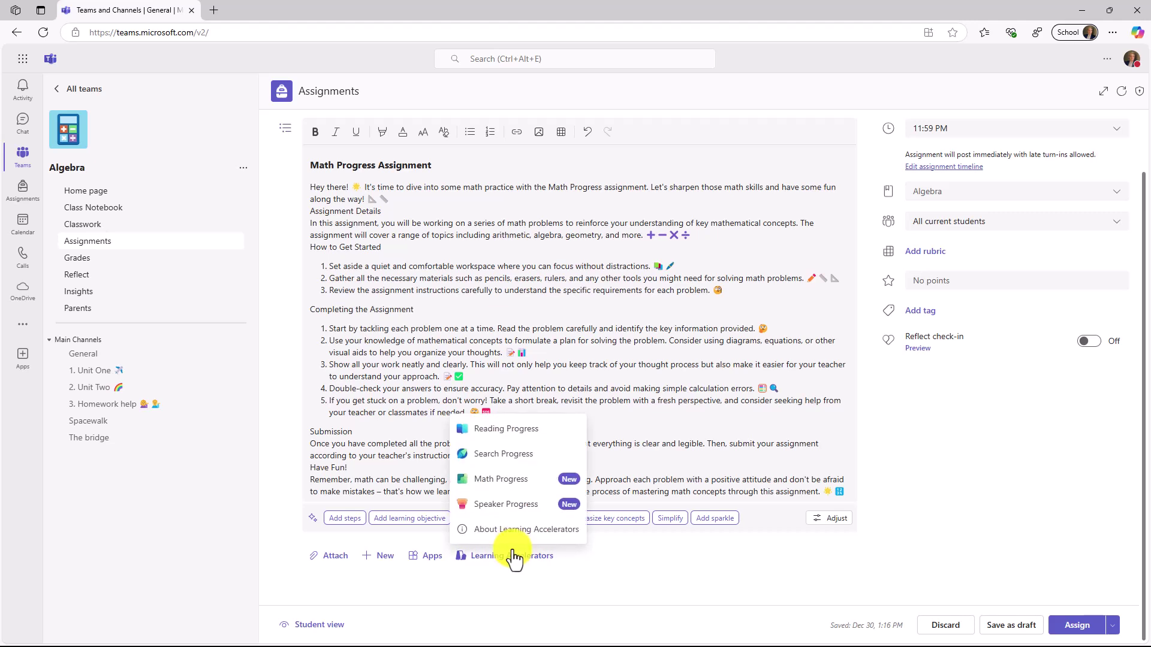
{"action": "left_click", "coordinate": [505, 486]}
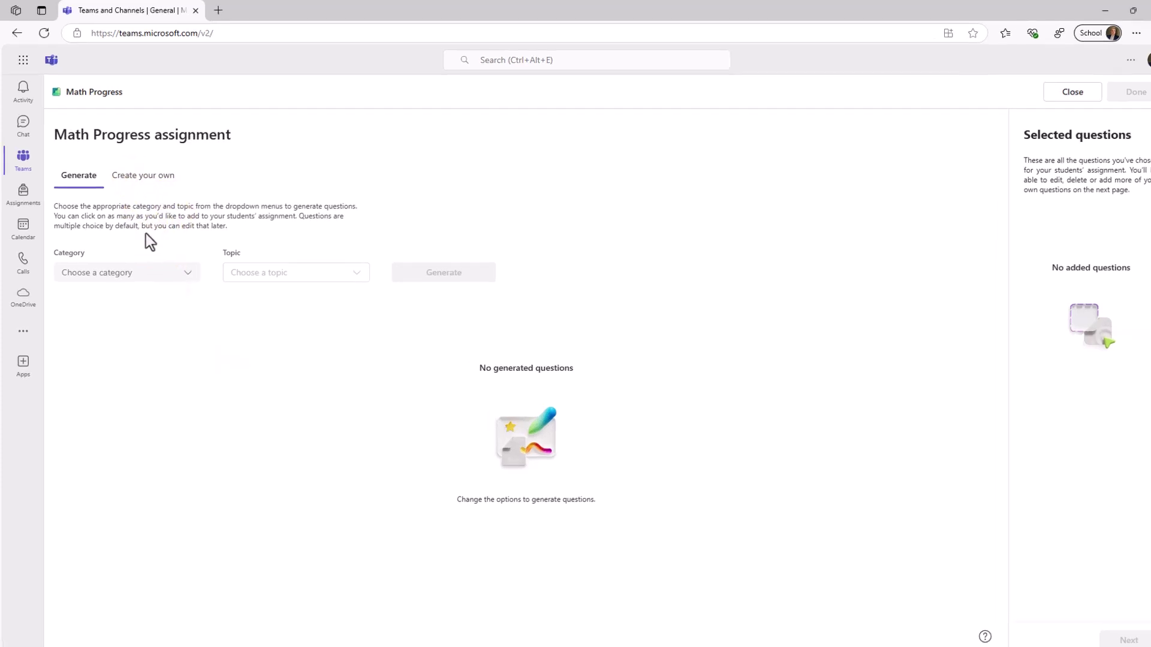
{"action": "left_click", "coordinate": [186, 267]}
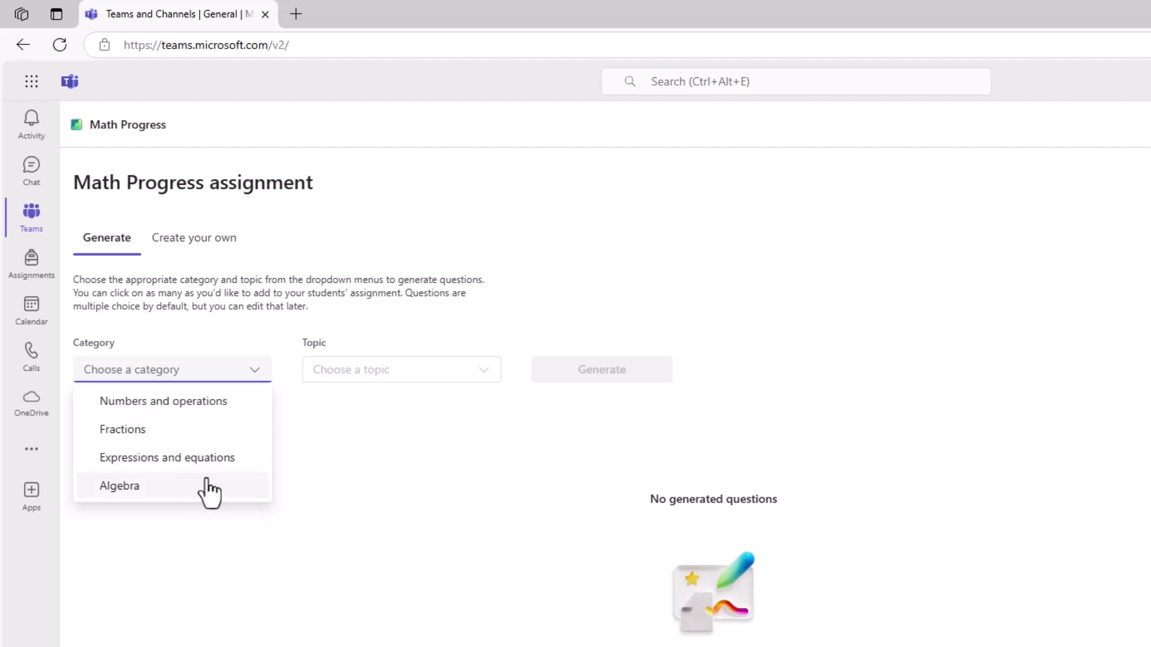
{"action": "left_click", "coordinate": [154, 459]}
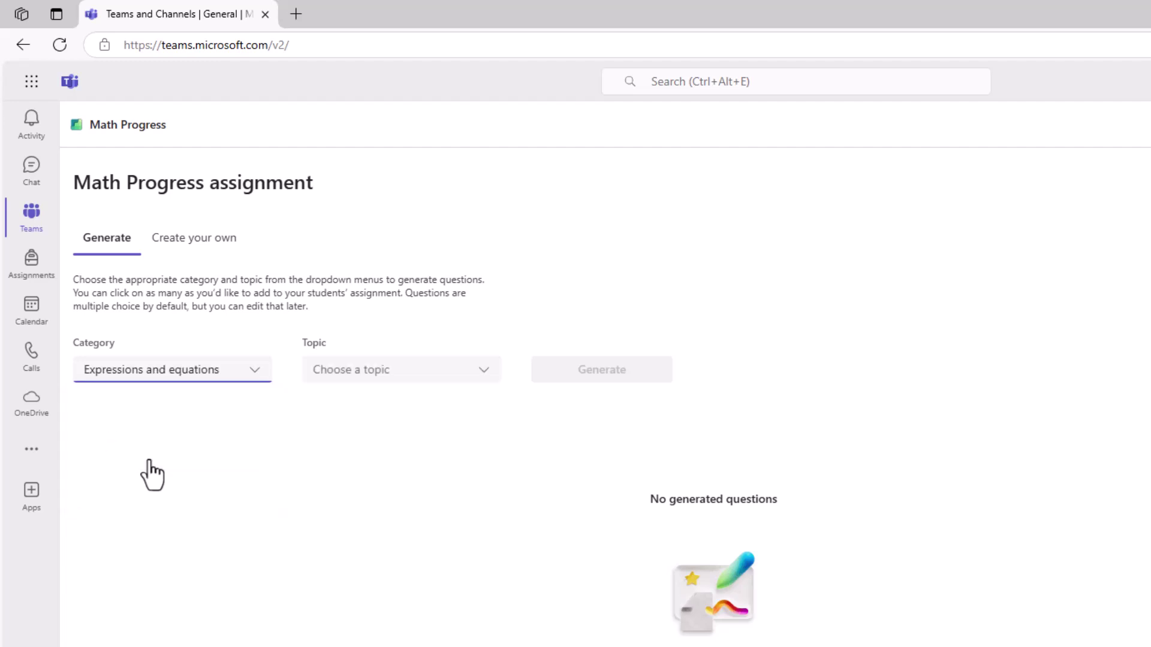
{"action": "left_click", "coordinate": [377, 378]}
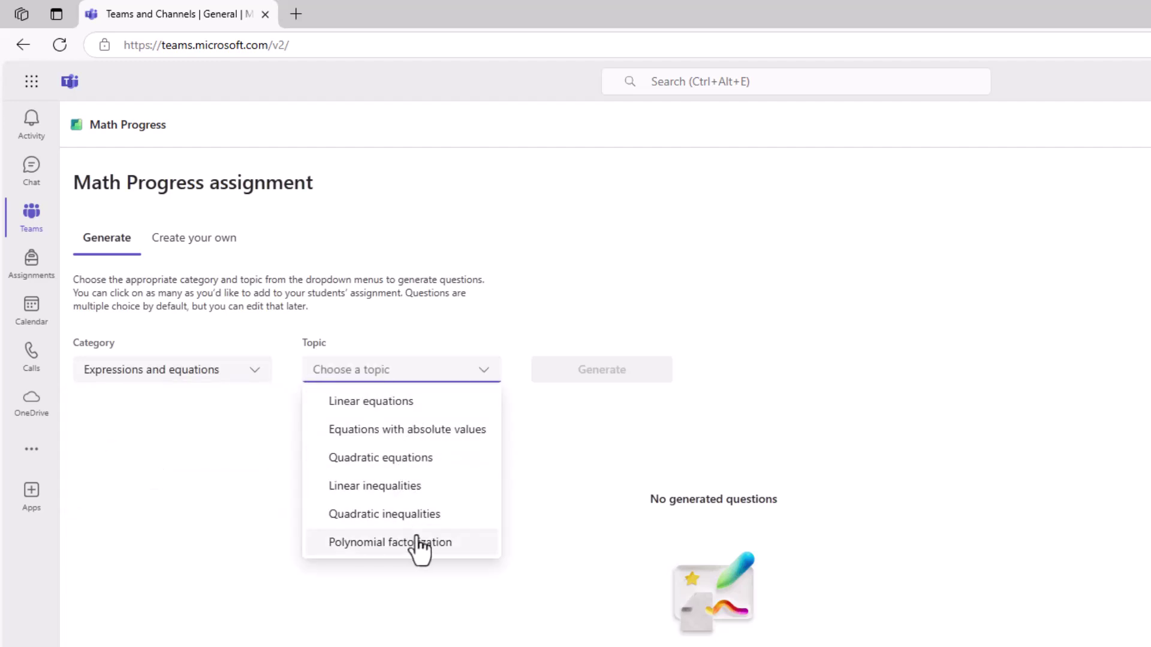
After briefly trying Algebra, return to Expressions and equations and choose the Quadratic equations topic.
{"action": "left_click", "coordinate": [211, 377]}
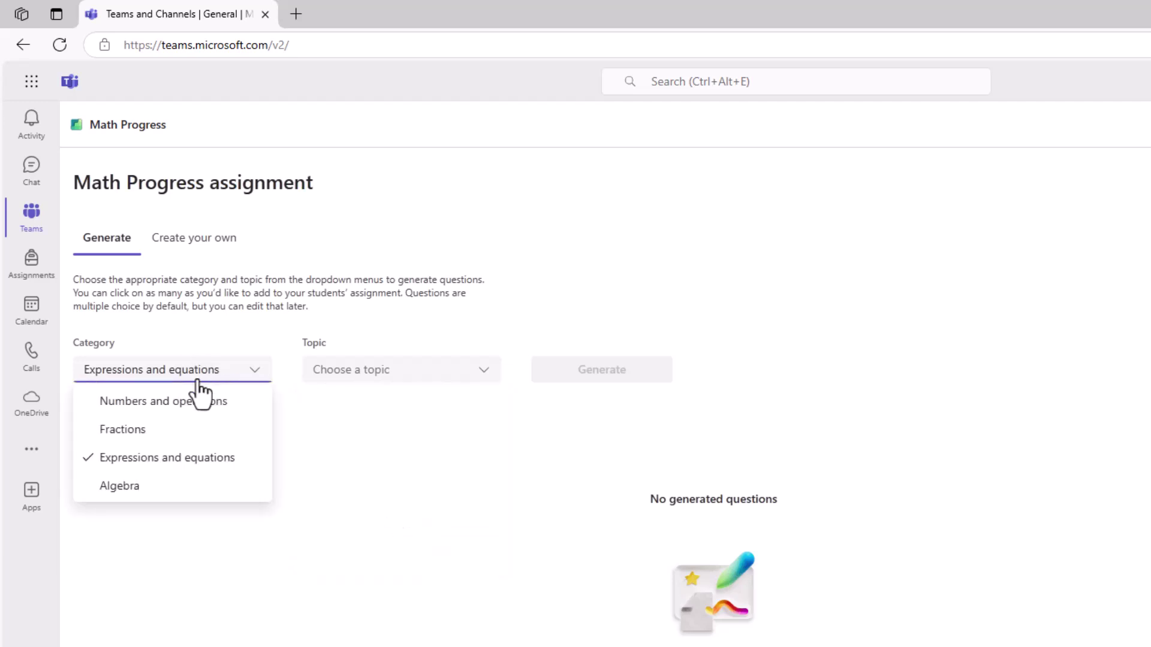
{"action": "left_click", "coordinate": [172, 484]}
{"action": "left_click", "coordinate": [370, 373]}
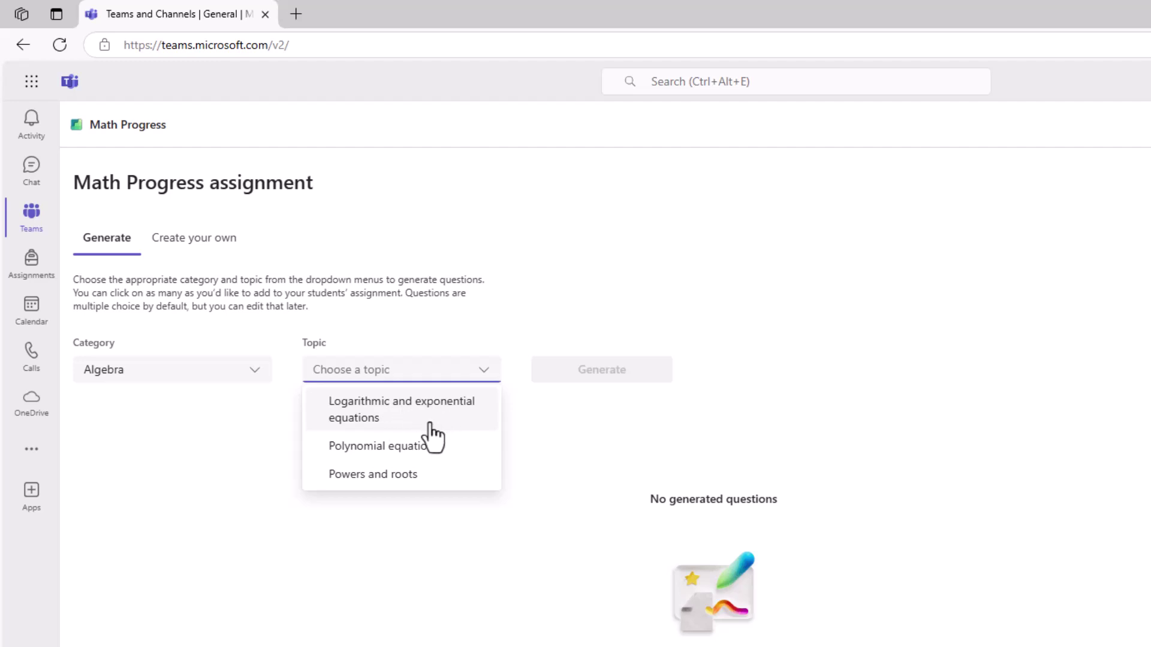
{"action": "left_click", "coordinate": [256, 370]}
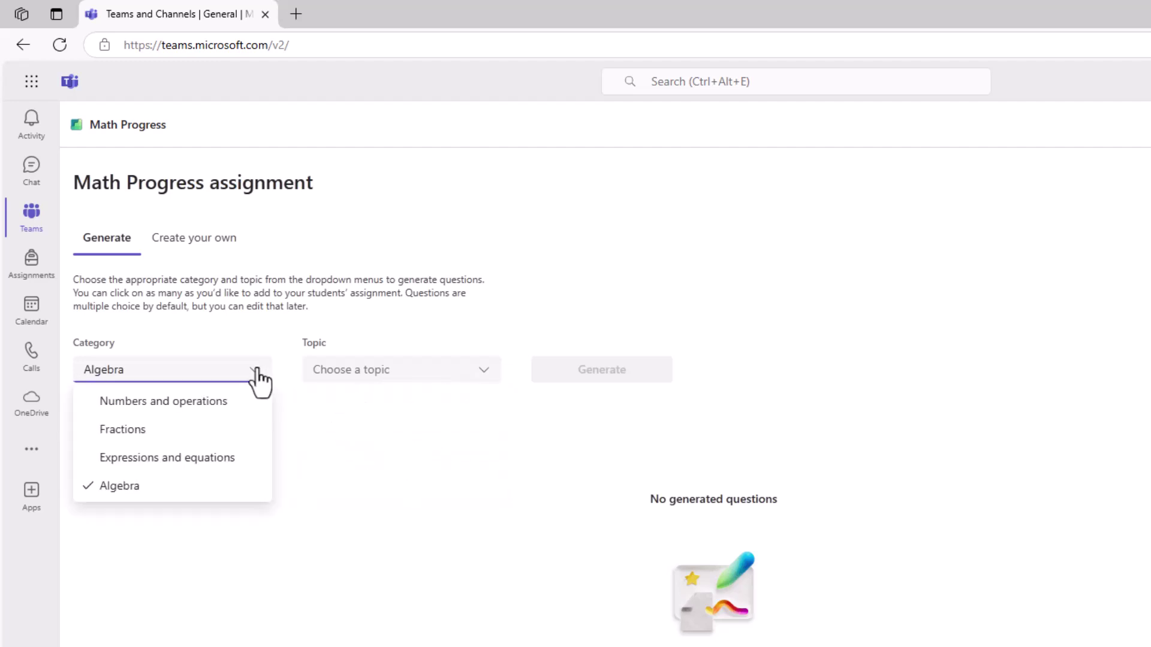
{"action": "left_click", "coordinate": [182, 410]}
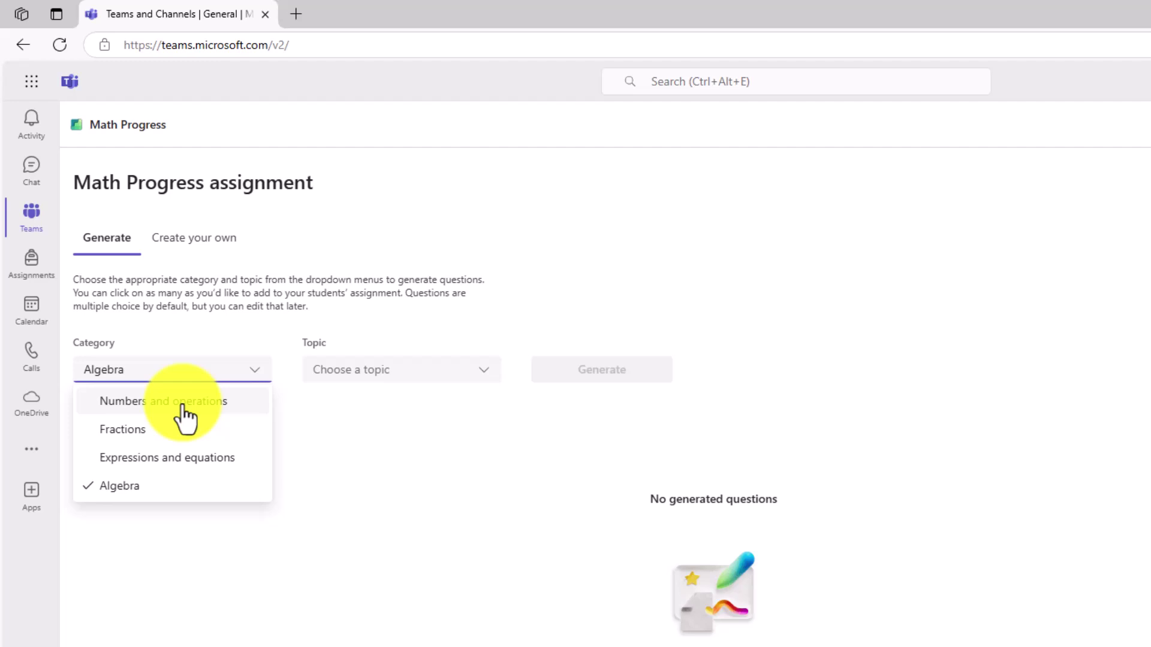
{"action": "left_click", "coordinate": [172, 457]}
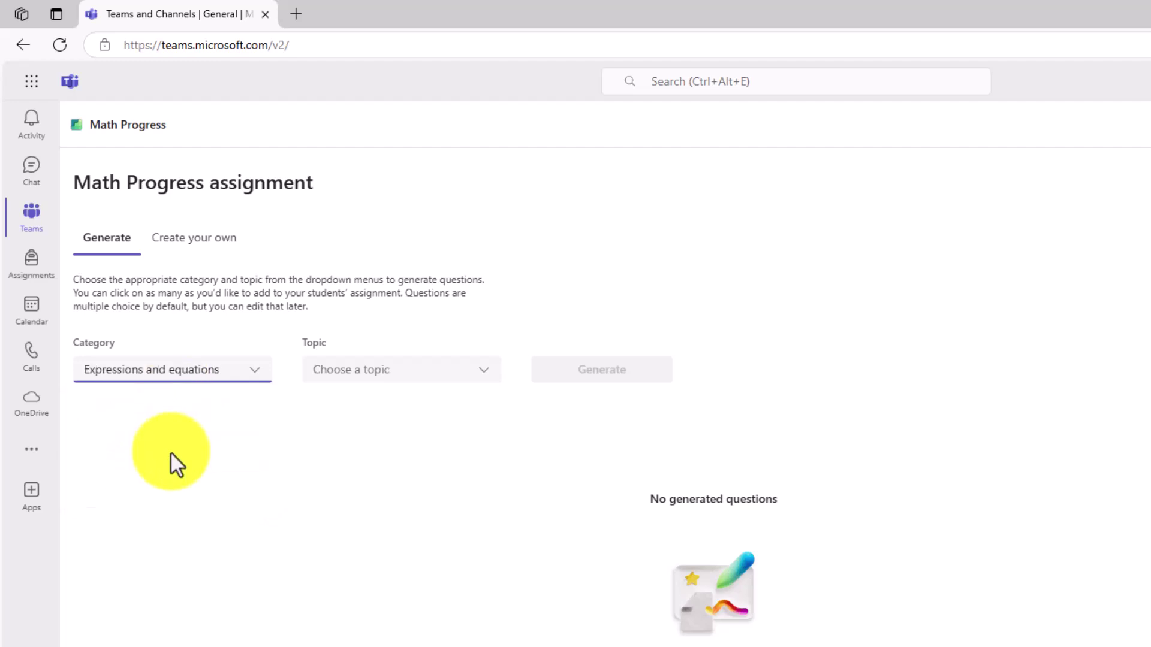
{"action": "left_click", "coordinate": [450, 370]}
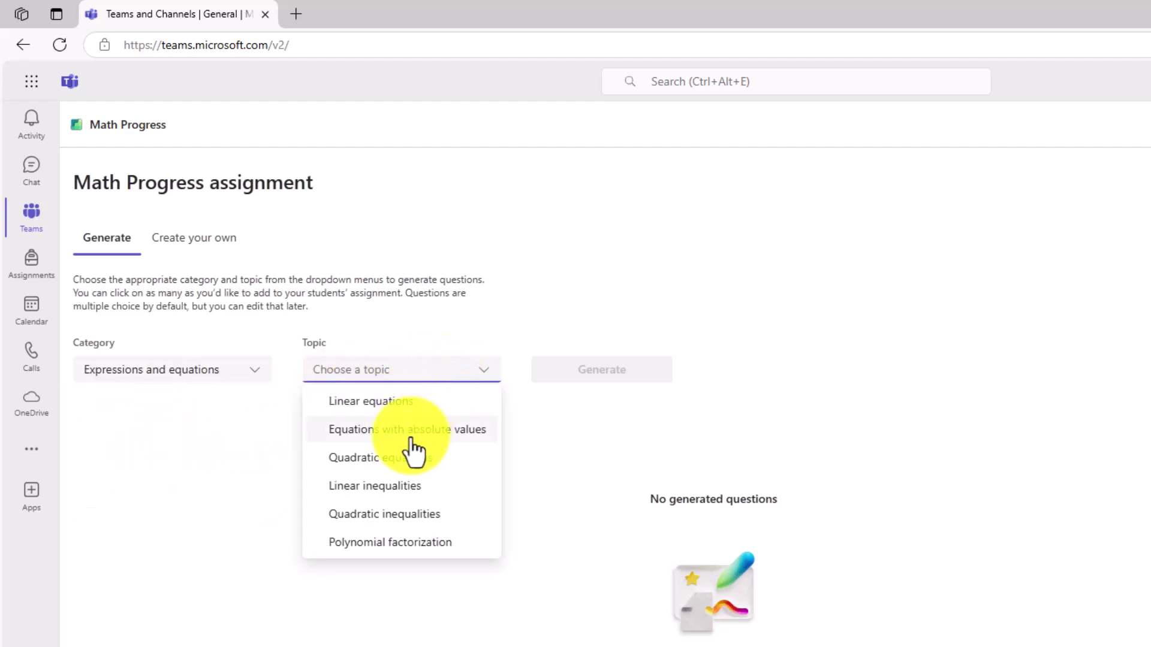
{"action": "left_click", "coordinate": [487, 460]}
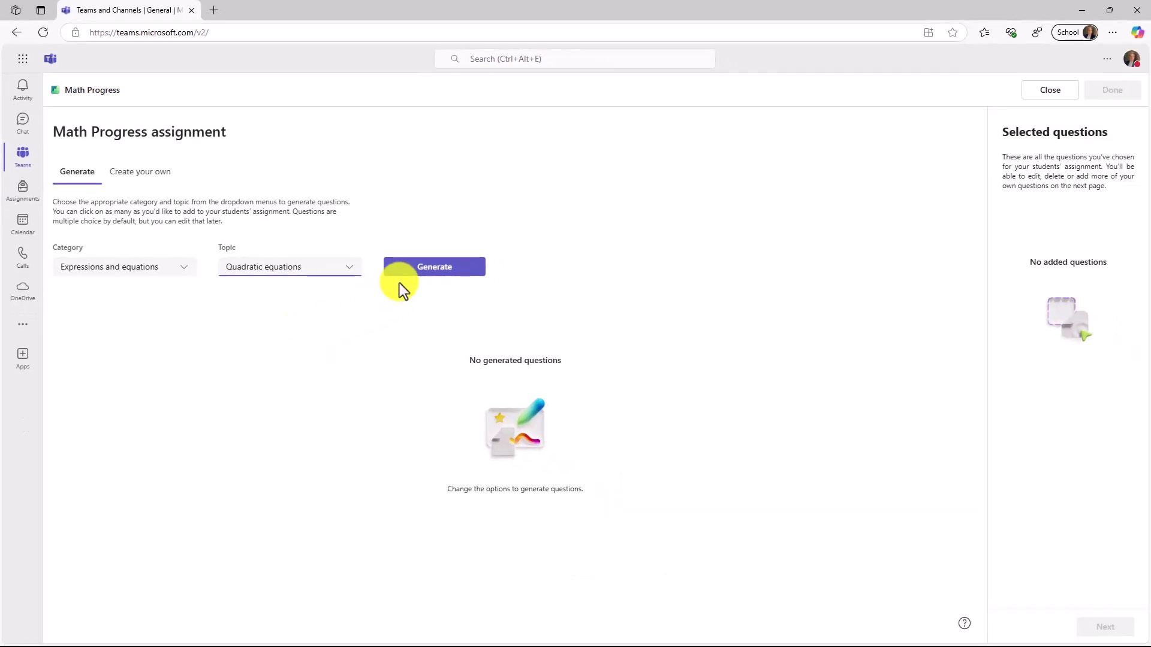
Generate quadratic questions and select −5x²−5x=0, 5/4x²+25/8x=0, (x−(−7))(x−7)=0 and −10x²−4x=0.
{"action": "left_click", "coordinate": [422, 275]}
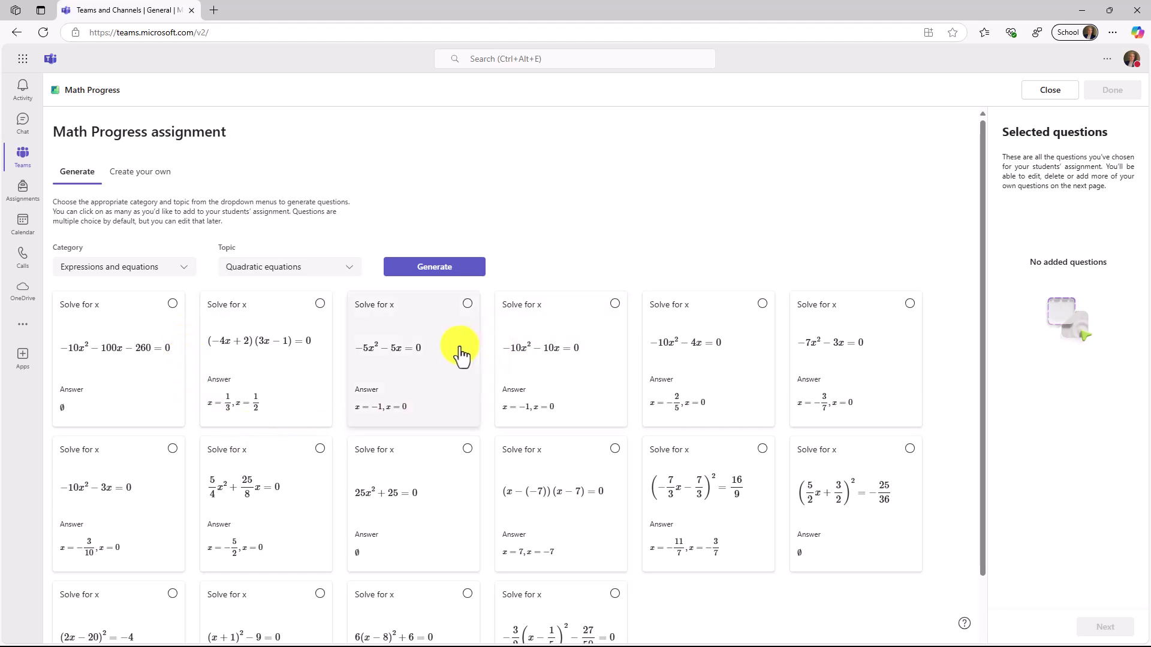
{"action": "left_click", "coordinate": [466, 304]}
{"action": "left_click", "coordinate": [317, 453]}
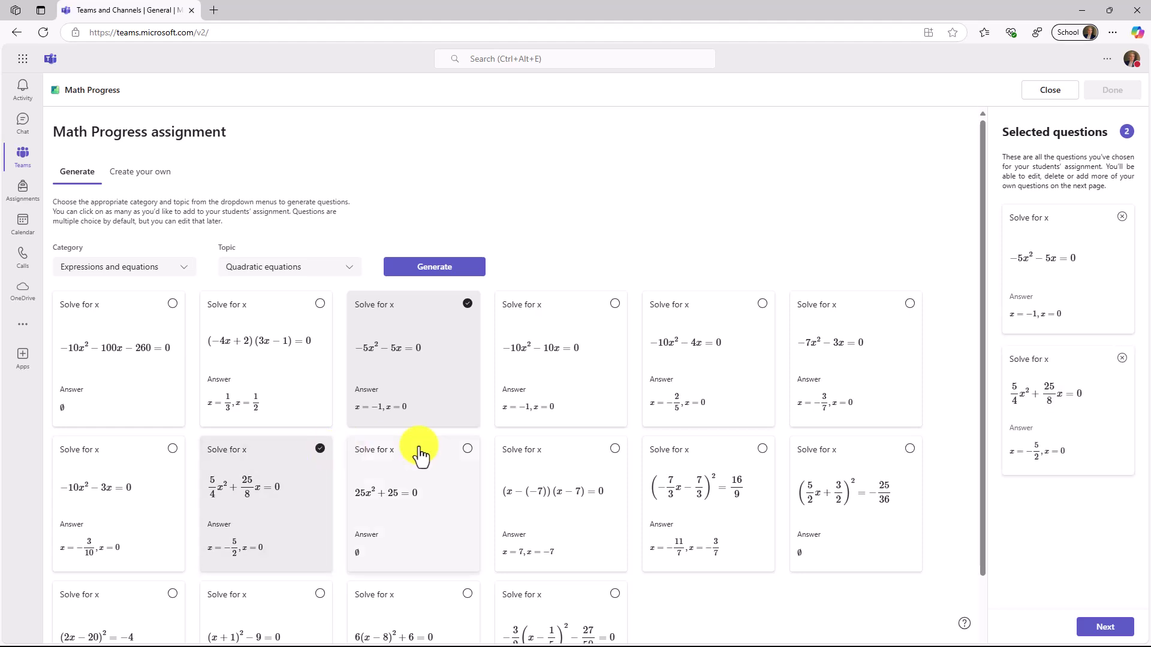
{"action": "left_click", "coordinate": [611, 455]}
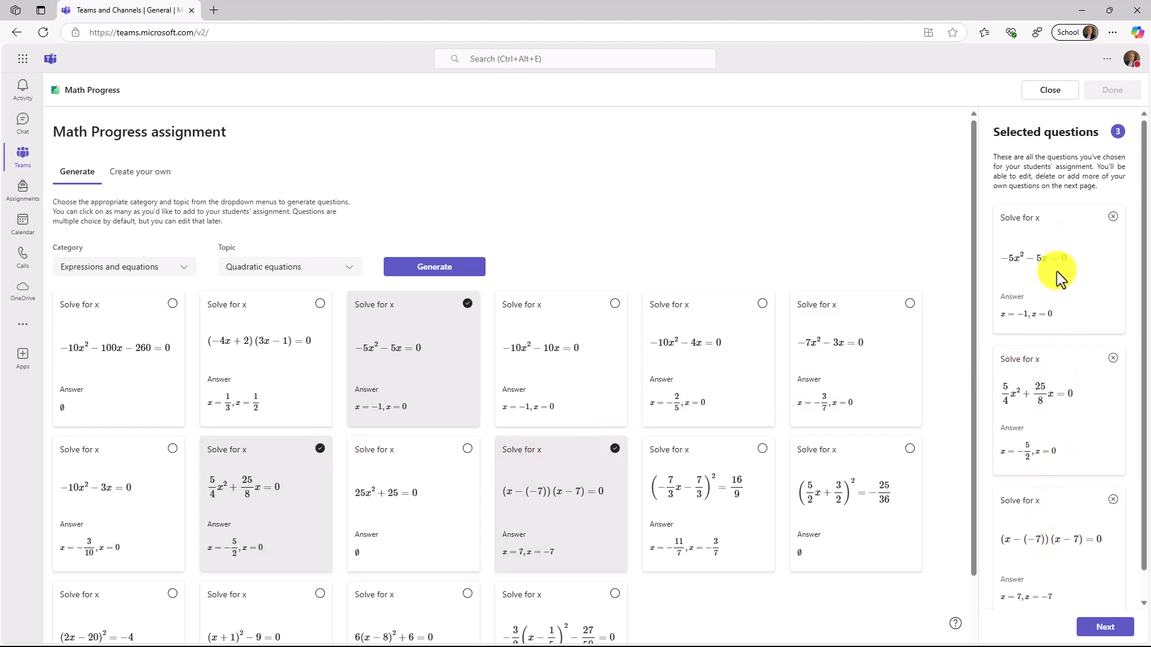
{"action": "left_click", "coordinate": [762, 305]}
Also select 6(x−8)²+6=0, and add then remove the (5/2x+3/2)²=−25/36 question.
{"action": "scroll", "coordinate": [570, 430], "scroll_direction": "down", "scroll_amount": 1}
{"action": "scroll", "coordinate": [569, 430], "scroll_direction": "down", "scroll_amount": 1}
{"action": "left_click", "coordinate": [467, 519]}
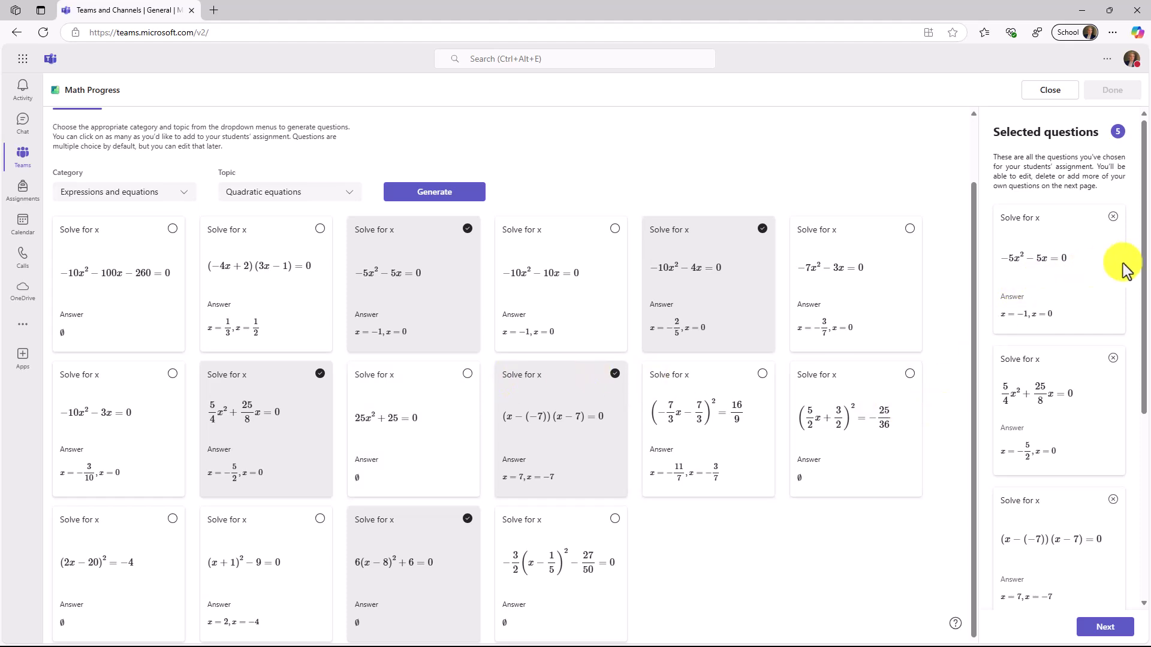
{"action": "left_click_drag", "start_coordinate": [1146, 267], "coordinate": [1144, 457]}
{"action": "left_click", "coordinate": [909, 374]}
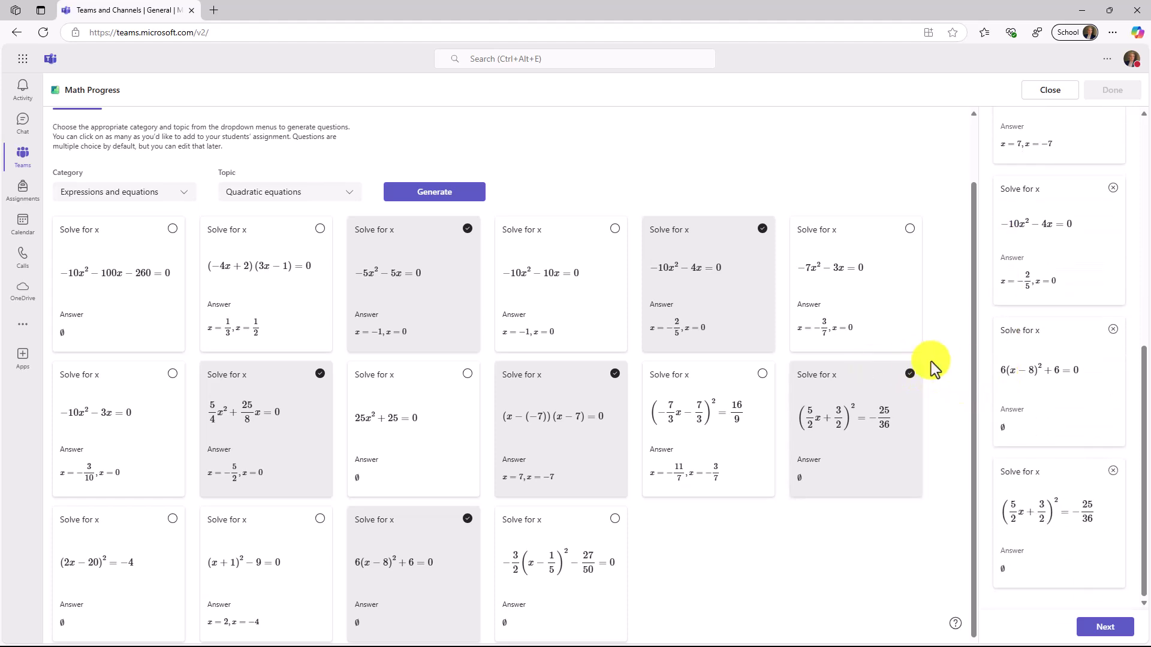
{"action": "left_click", "coordinate": [1113, 471]}
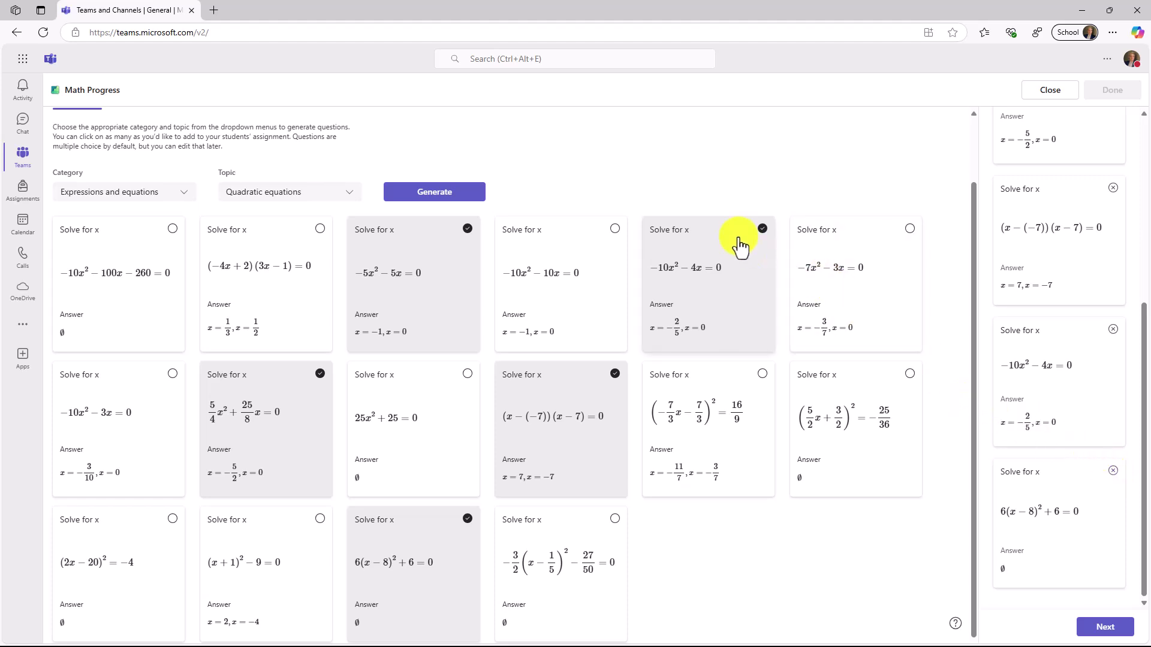
{"action": "scroll", "coordinate": [719, 207], "scroll_direction": "up", "scroll_amount": 2}
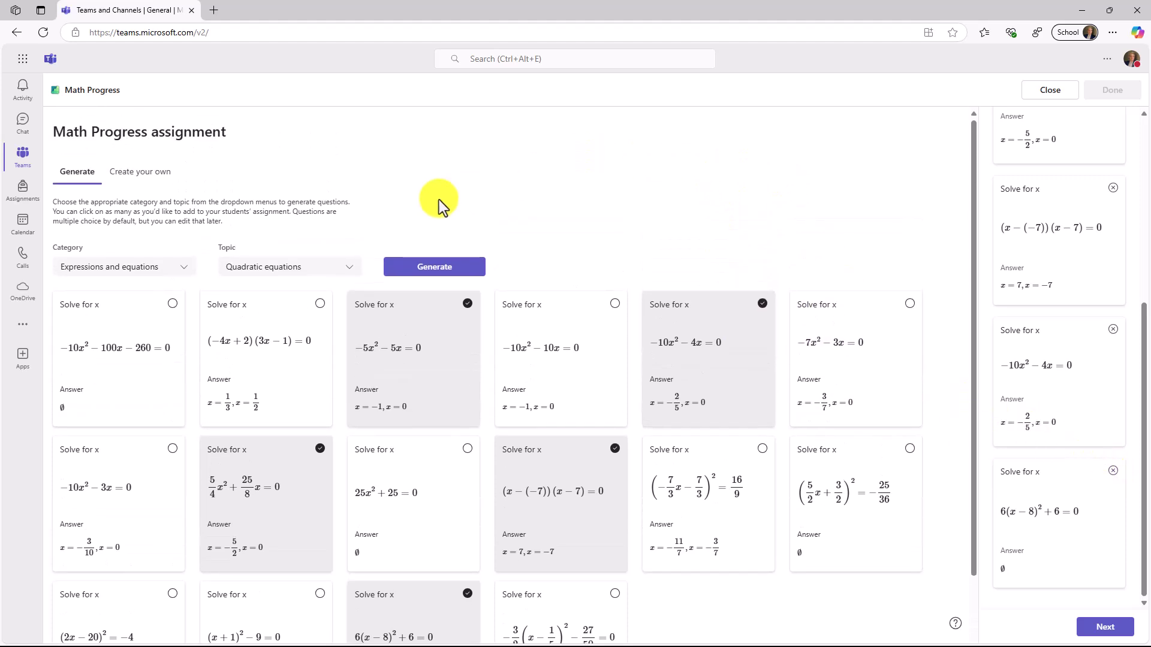
Create a custom question: Numbers and operations category, Multiplication and division topic, Short Answer type.
{"action": "left_click", "coordinate": [139, 178]}
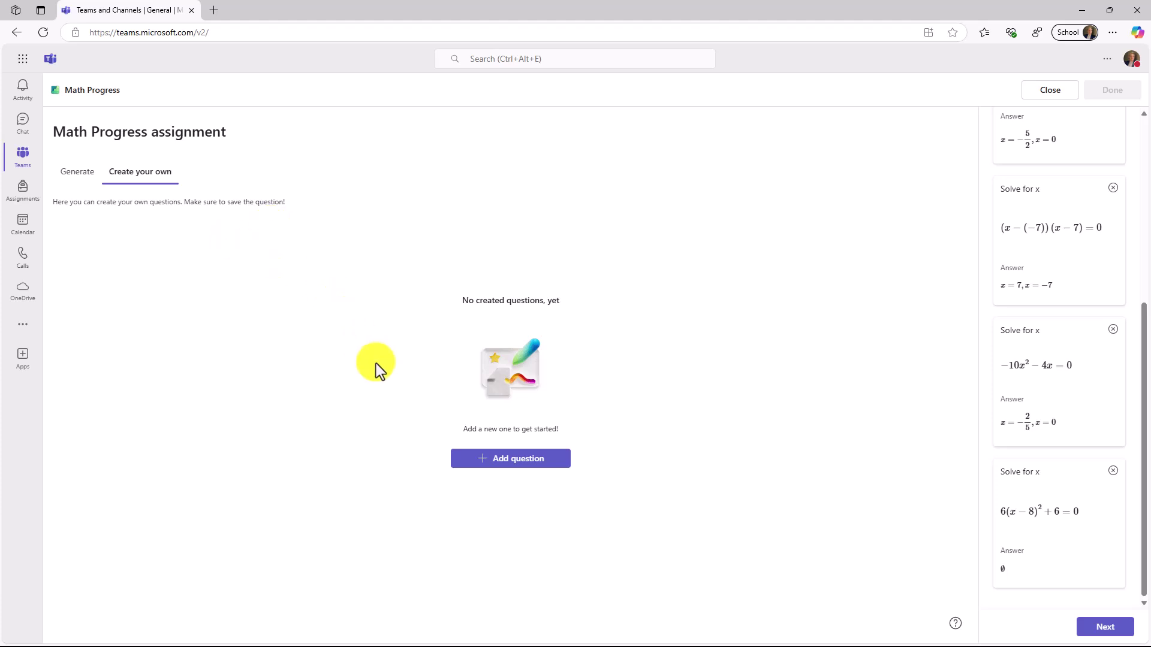
{"action": "left_click", "coordinate": [505, 461]}
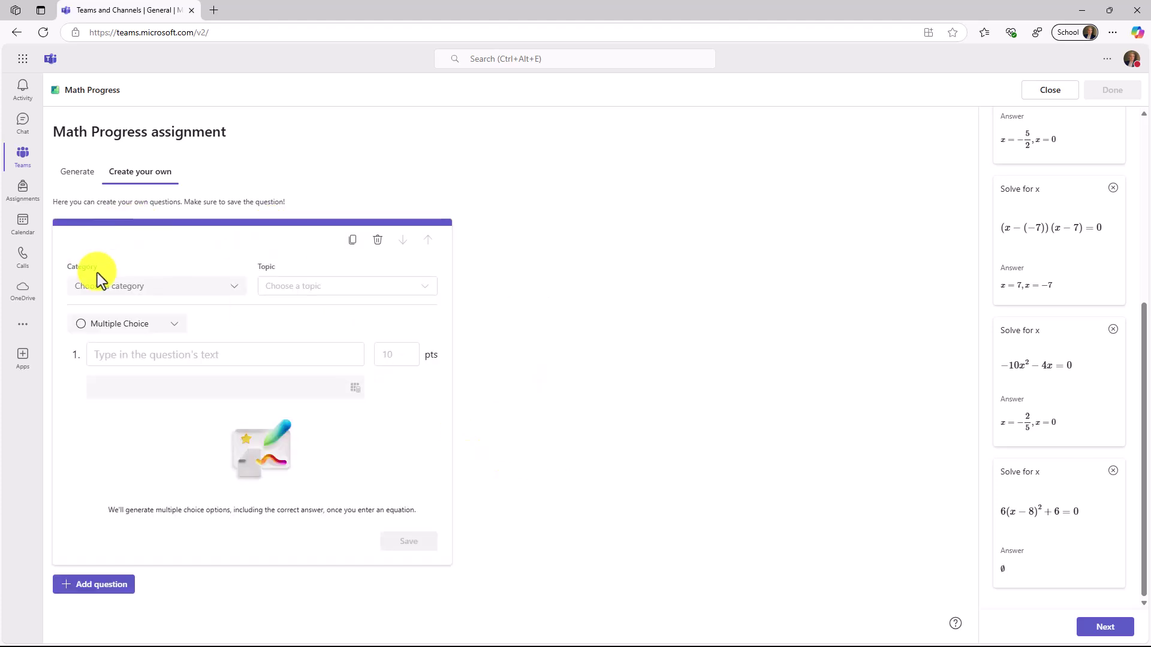
{"action": "left_click", "coordinate": [179, 293]}
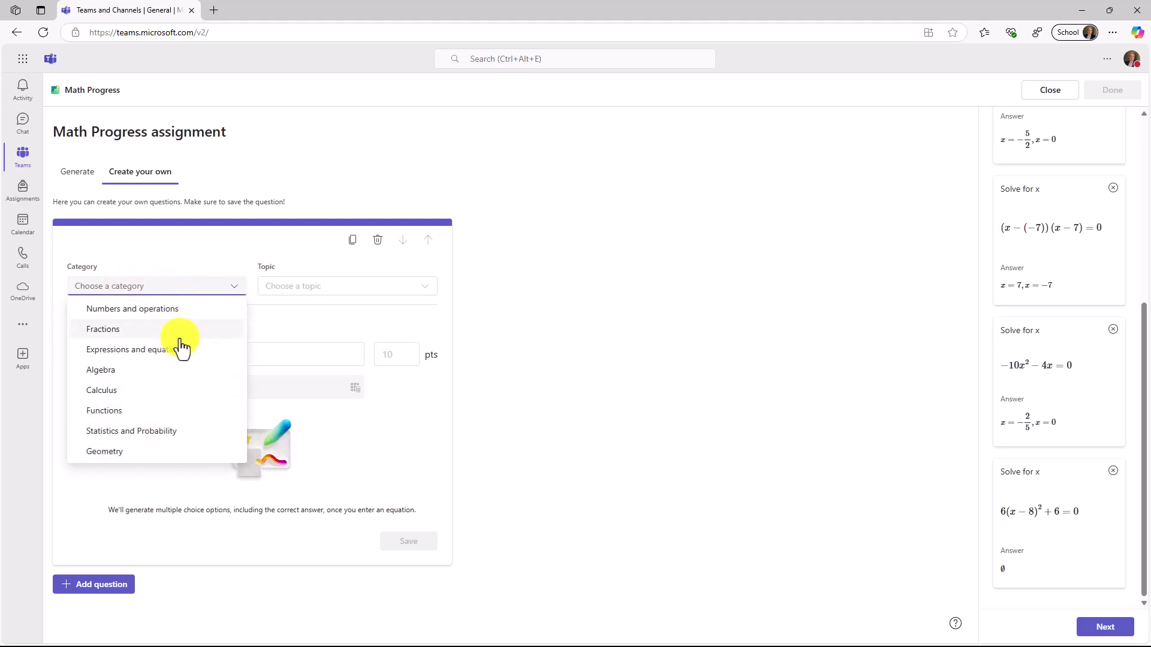
{"action": "left_click", "coordinate": [150, 314]}
{"action": "left_click", "coordinate": [329, 291]}
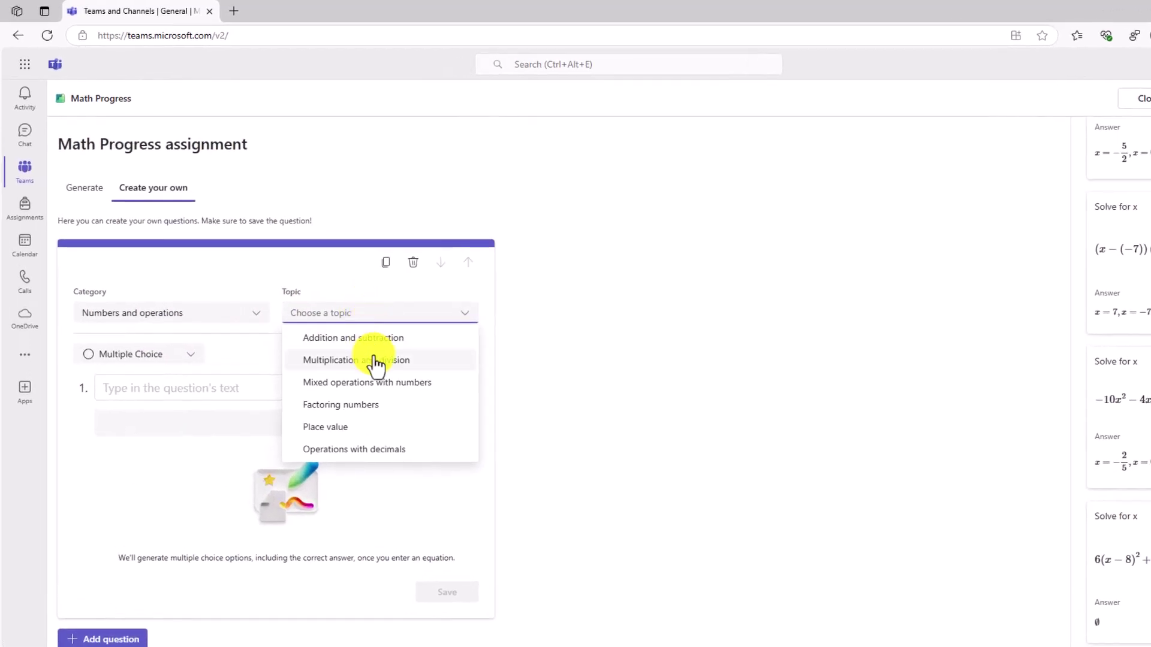
{"action": "left_click", "coordinate": [418, 367]}
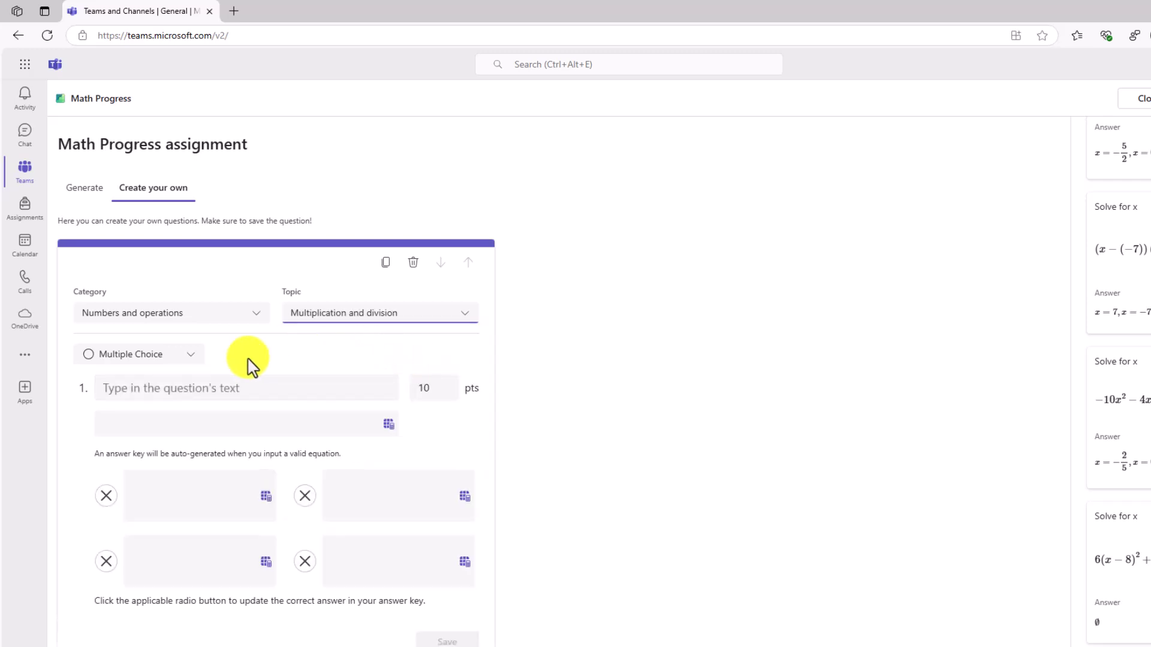
{"action": "left_click", "coordinate": [193, 355]}
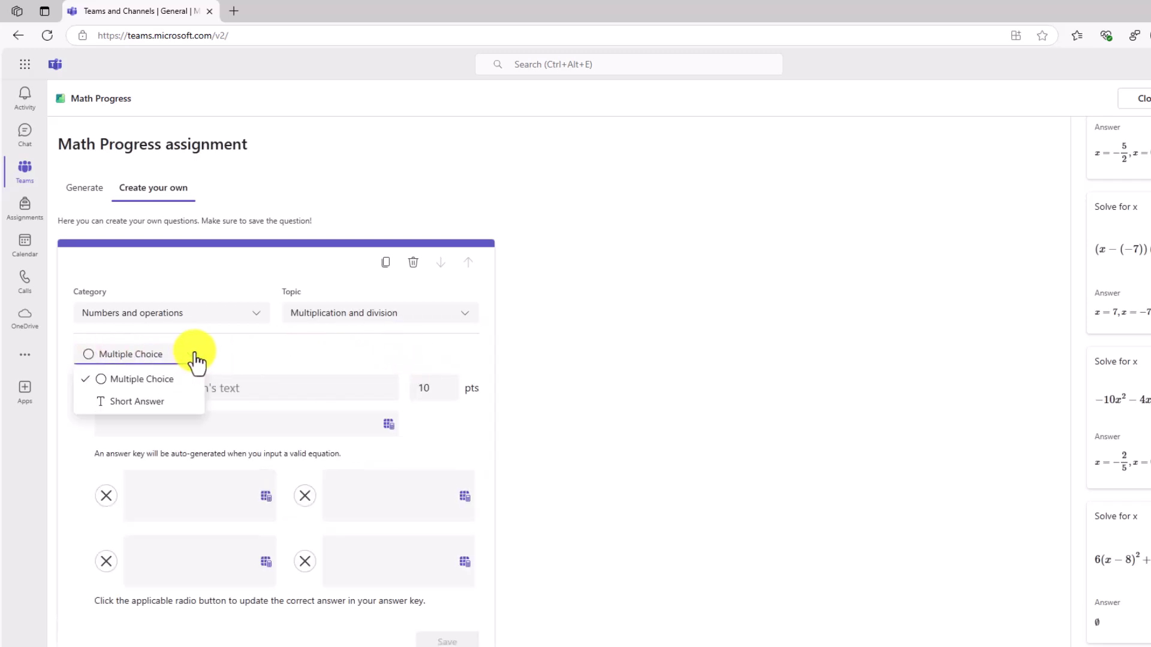
{"action": "left_click", "coordinate": [144, 403]}
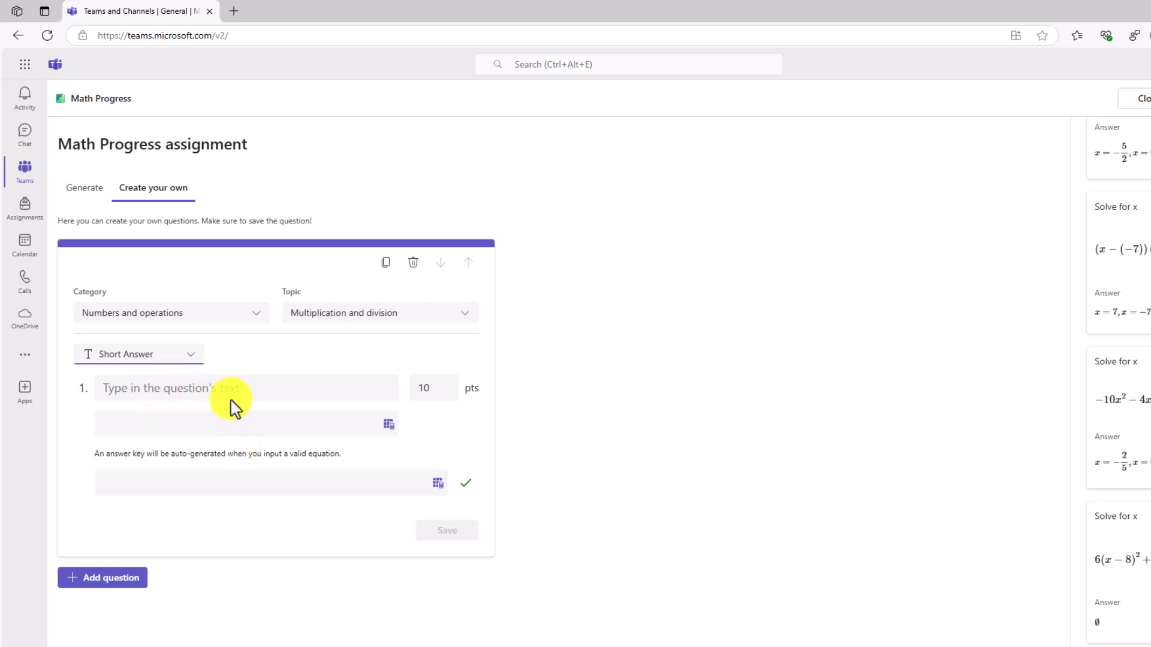
{"action": "left_click", "coordinate": [439, 485]}
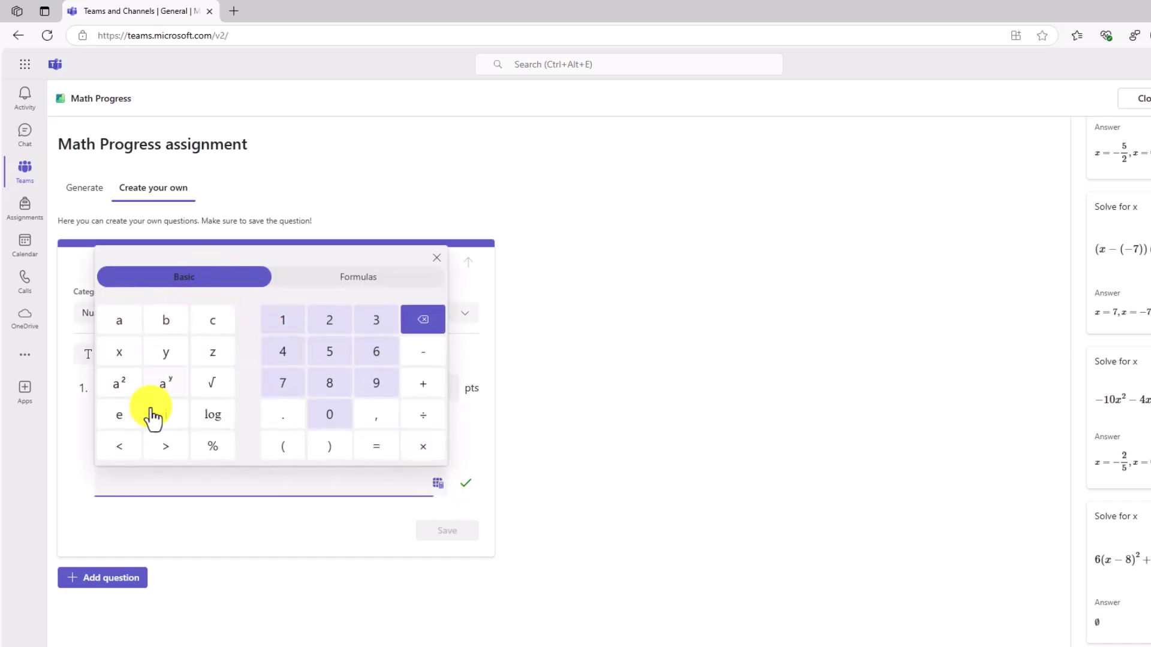
{"action": "left_click", "coordinate": [360, 279]}
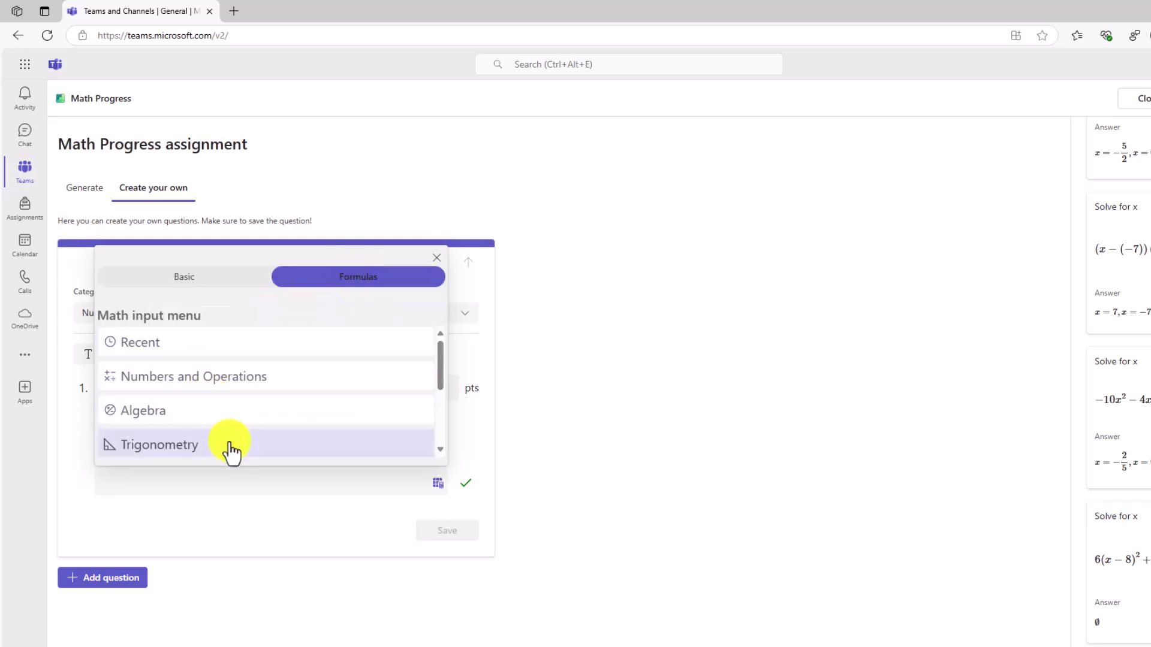
{"action": "scroll", "coordinate": [232, 444], "scroll_direction": "down", "scroll_amount": 3}
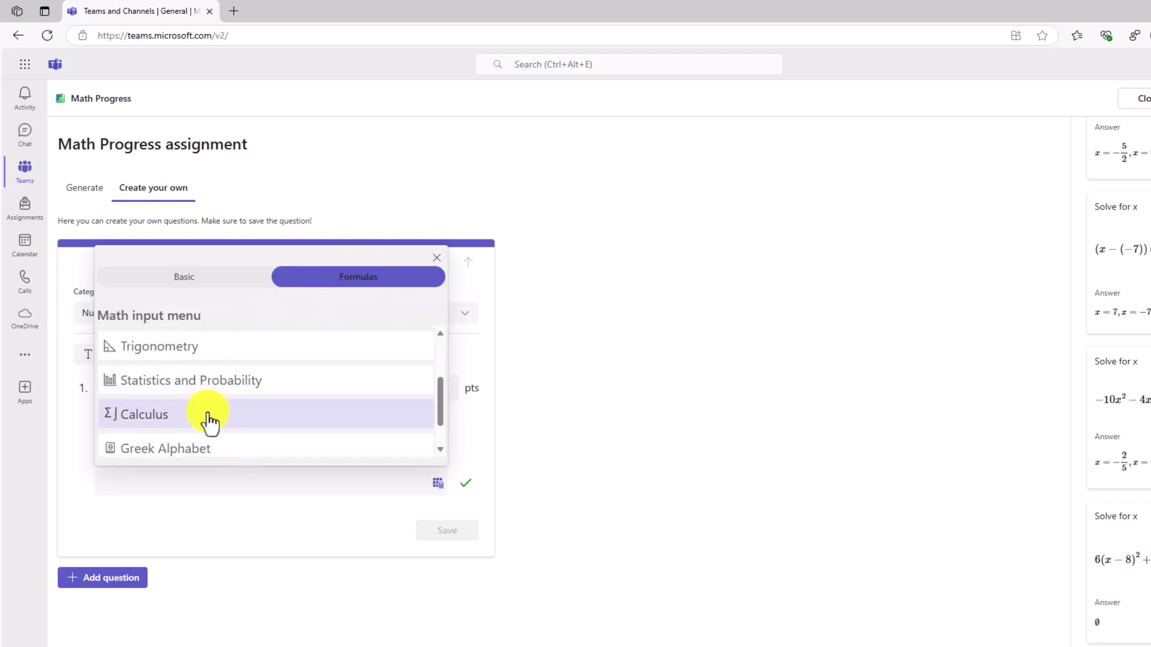
{"action": "left_click", "coordinate": [210, 423]}
{"action": "scroll", "coordinate": [180, 386], "scroll_direction": "down", "scroll_amount": 5}
{"action": "scroll", "coordinate": [187, 396], "scroll_direction": "up", "scroll_amount": 5}
{"action": "scroll", "coordinate": [186, 393], "scroll_direction": "up", "scroll_amount": 1}
{"action": "left_click", "coordinate": [116, 322]}
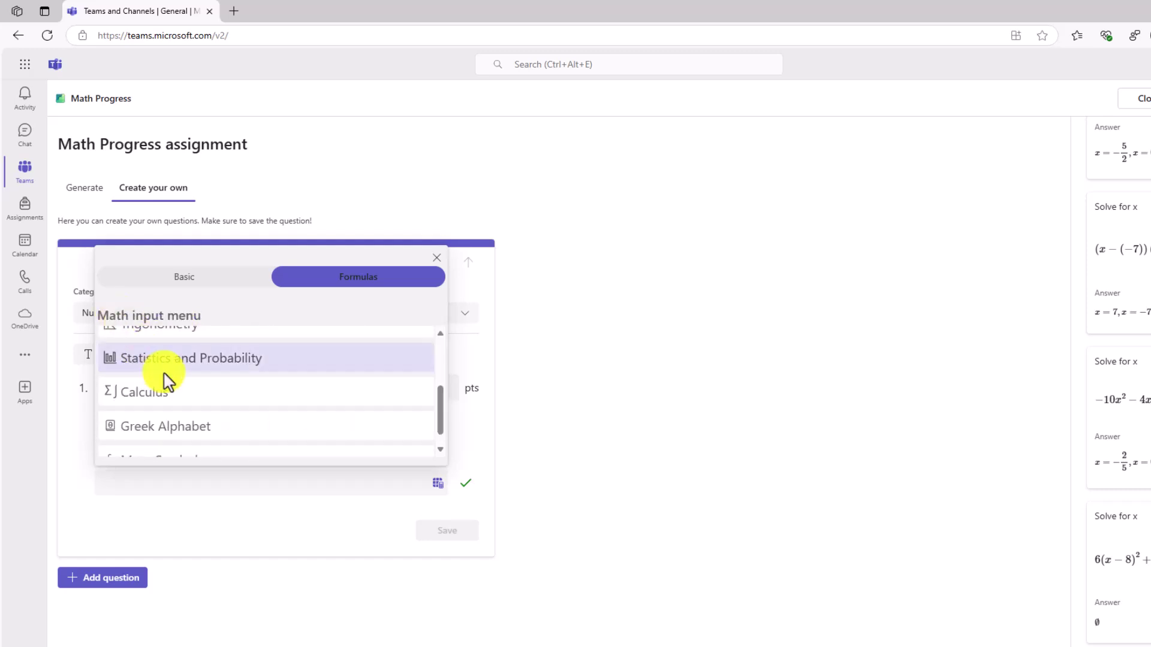
{"action": "left_click", "coordinate": [214, 427]}
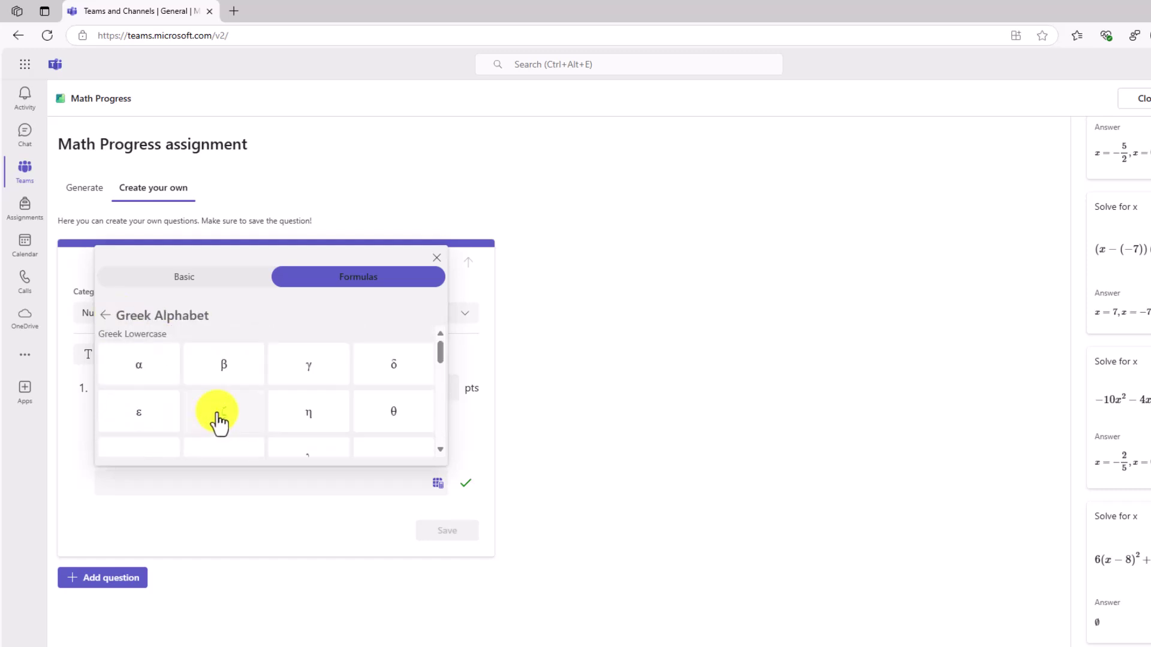
{"action": "left_click", "coordinate": [114, 316]}
{"action": "left_click", "coordinate": [201, 279]}
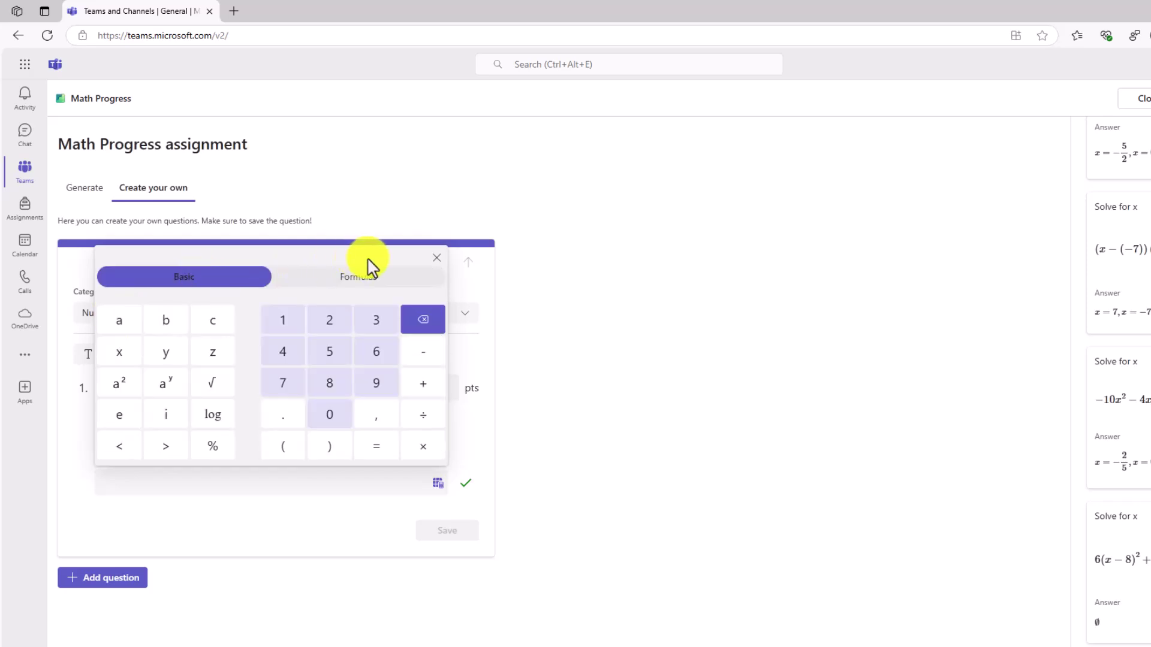
{"action": "left_click", "coordinate": [436, 258]}
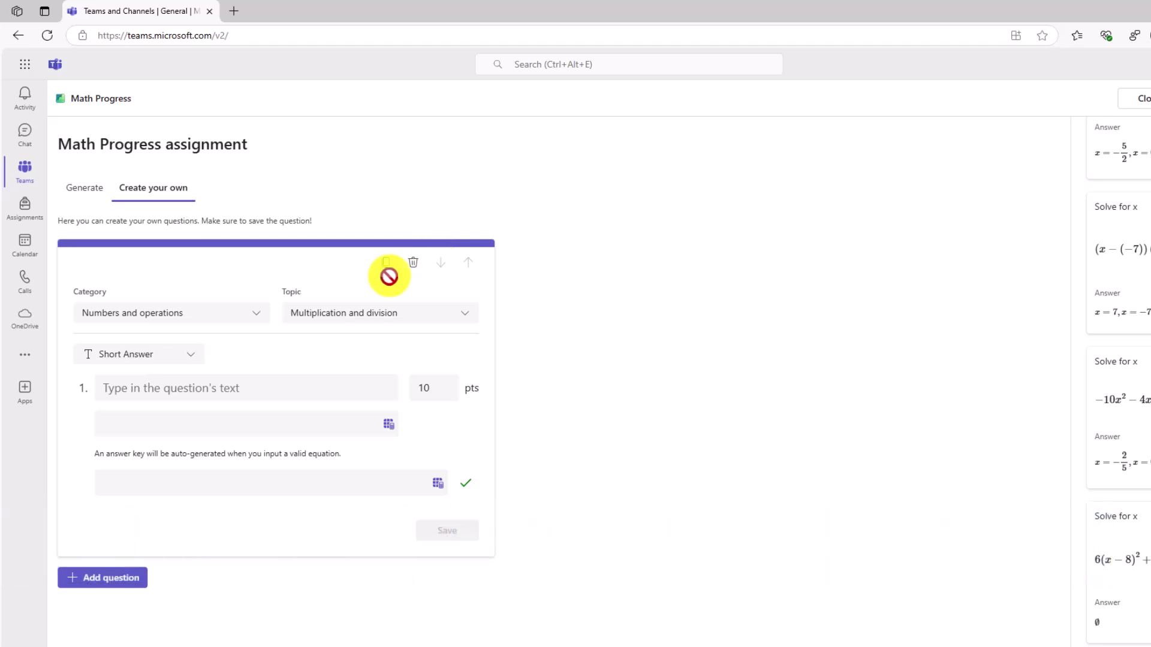
Switch the custom question to Multiple Choice and enter the text 'Please multiple these numbers'.
{"action": "left_click", "coordinate": [188, 359]}
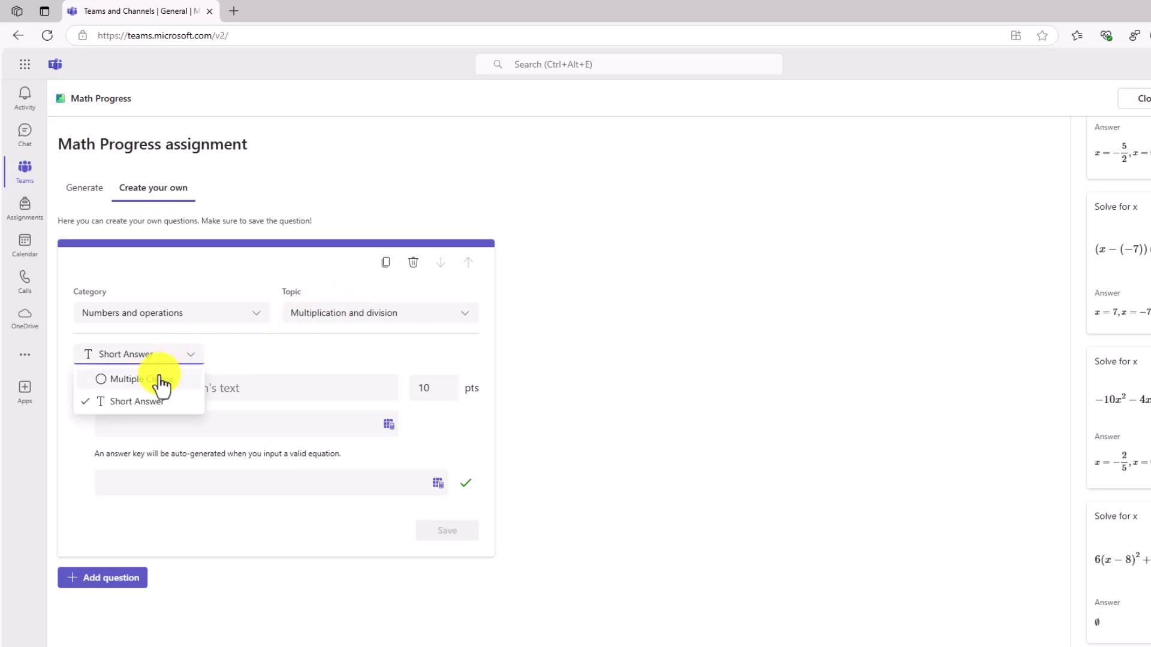
{"action": "left_click", "coordinate": [158, 379]}
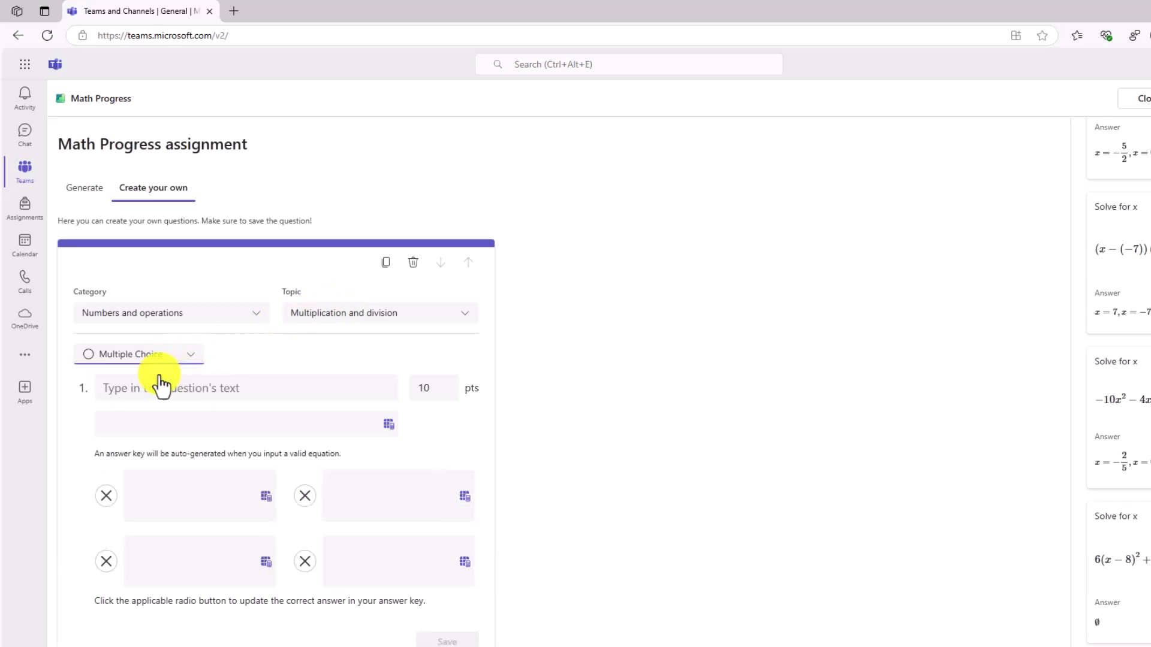
{"action": "left_click", "coordinate": [221, 387]}
{"action": "type", "text": "Please multiple these numbers"}
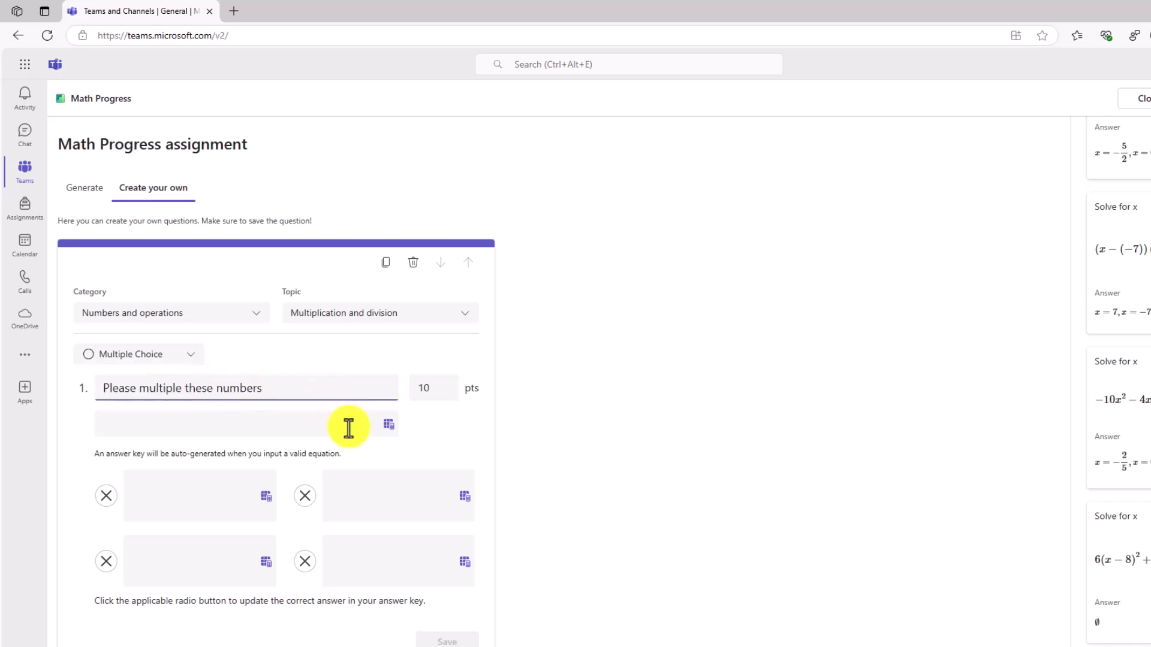
Enter the equation 8 × 9 with the keypad and save the question, answer 72.
{"action": "left_click", "coordinate": [391, 430]}
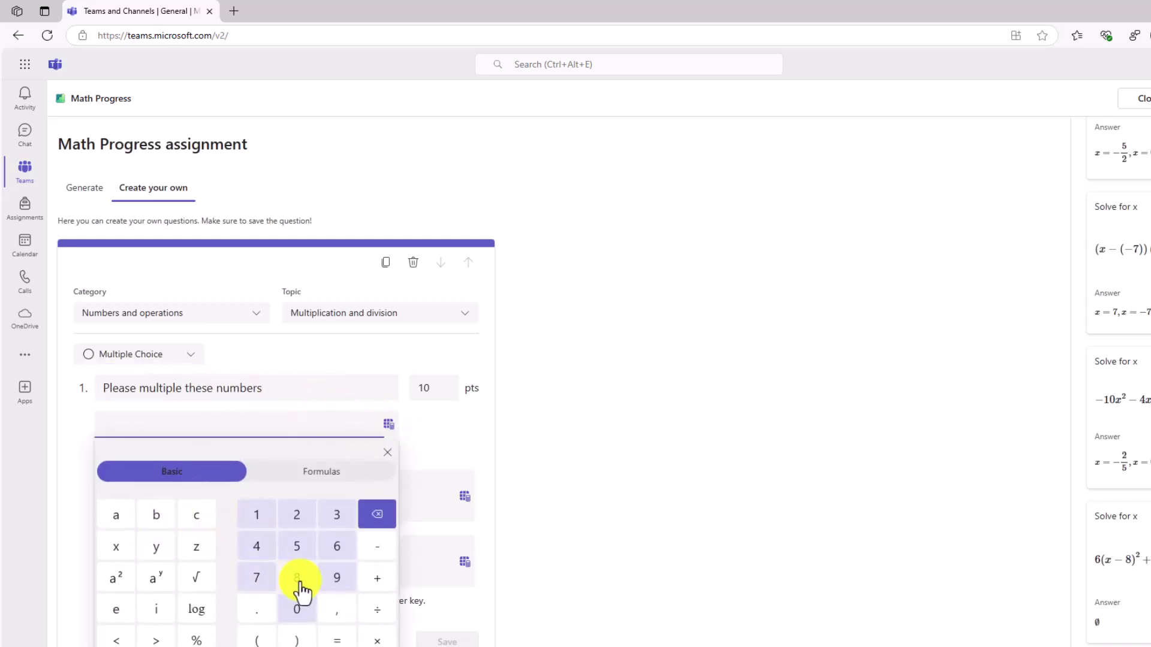
{"action": "left_click", "coordinate": [377, 639]}
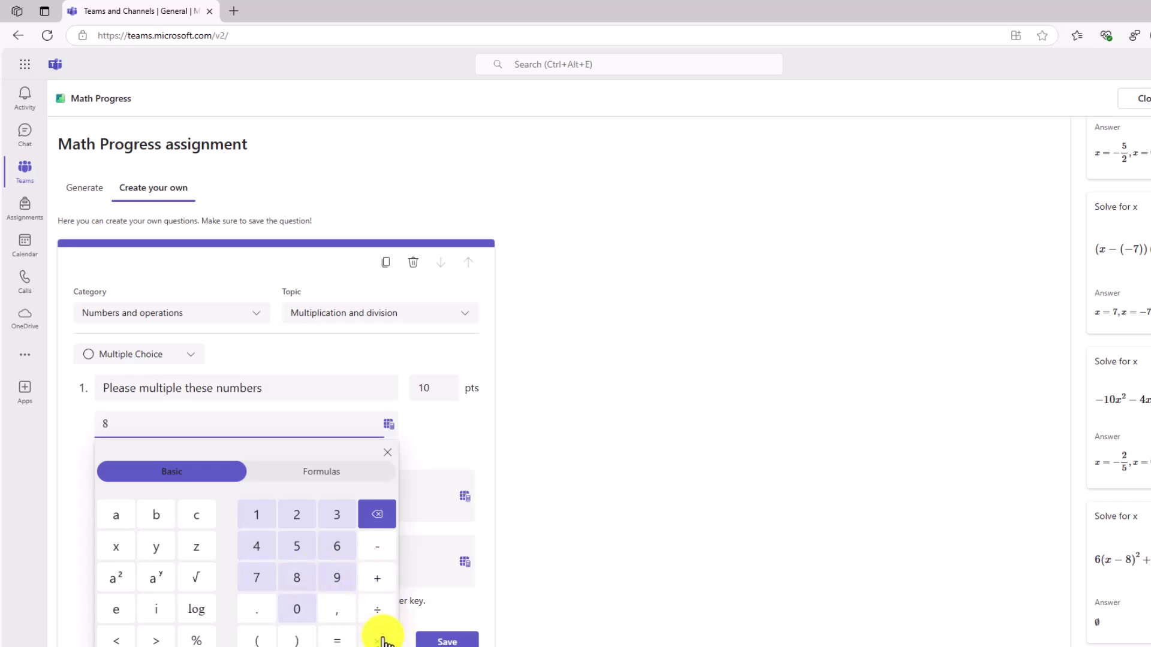
{"action": "left_click", "coordinate": [340, 576]}
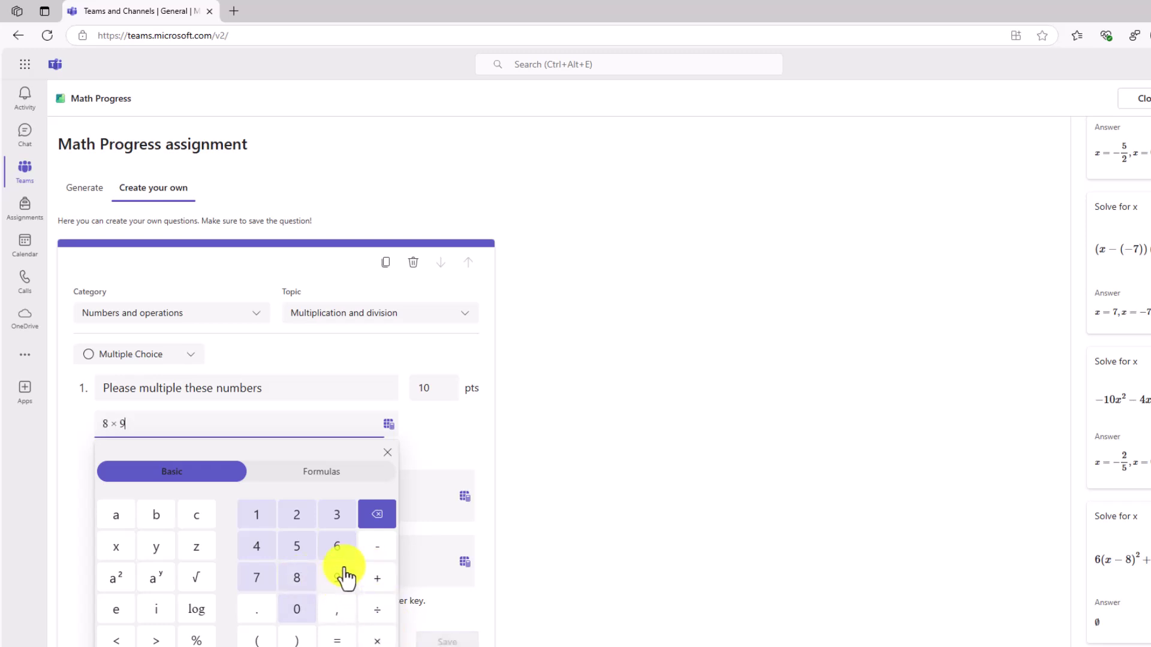
{"action": "left_click", "coordinate": [388, 453]}
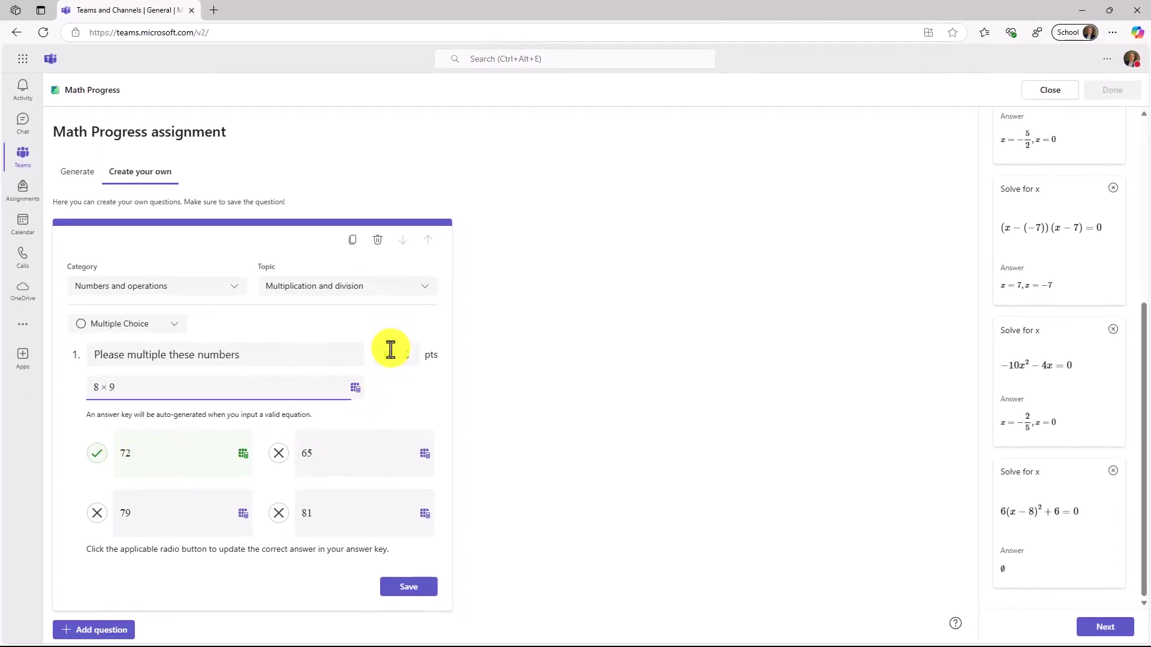
{"action": "left_click", "coordinate": [420, 588]}
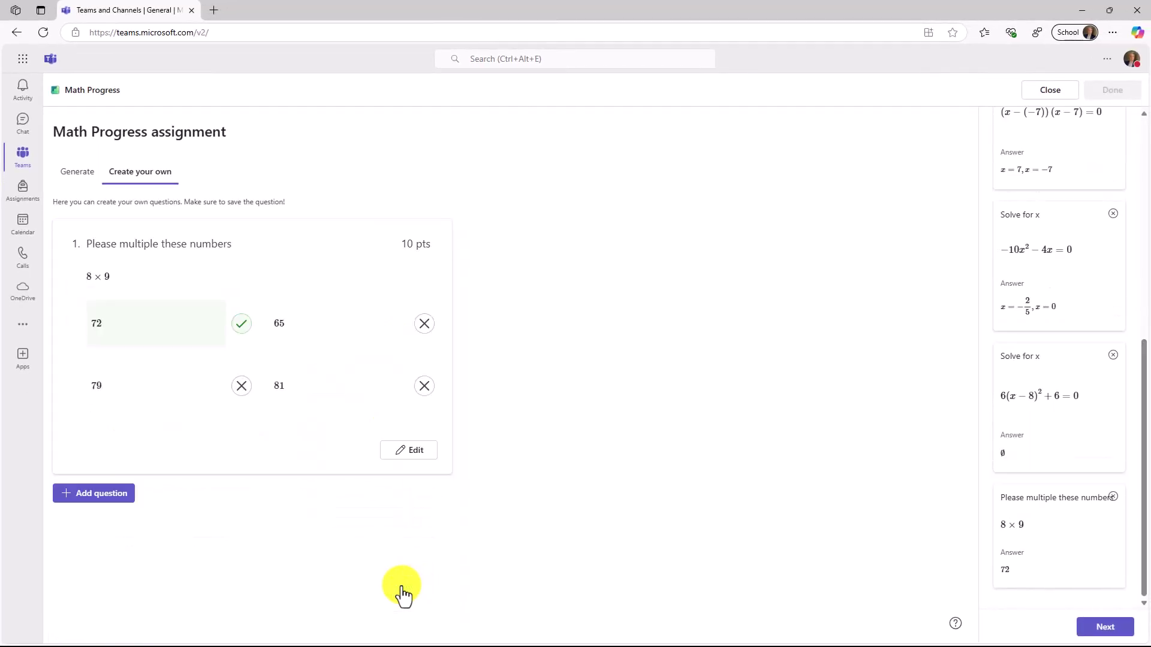
Add an empty second question, reorder it, delete it, then return to the generated questions.
{"action": "left_click", "coordinate": [90, 493]}
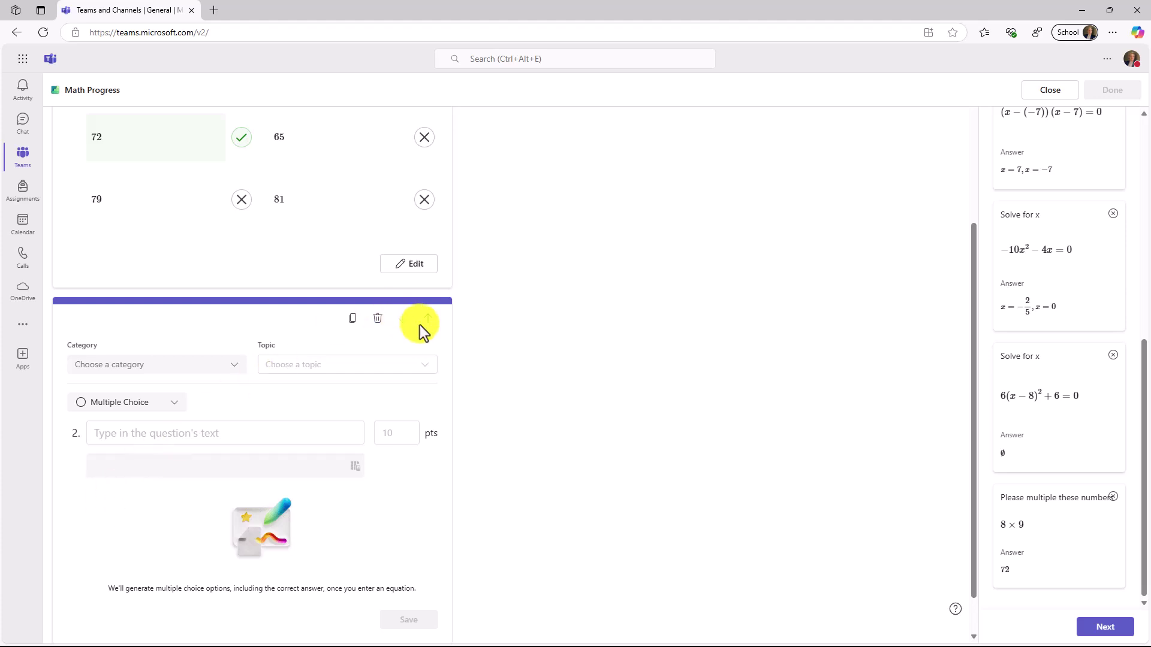
{"action": "scroll", "coordinate": [423, 336], "scroll_direction": "up", "scroll_amount": 3}
{"action": "left_click", "coordinate": [431, 484]}
{"action": "left_click", "coordinate": [403, 128]}
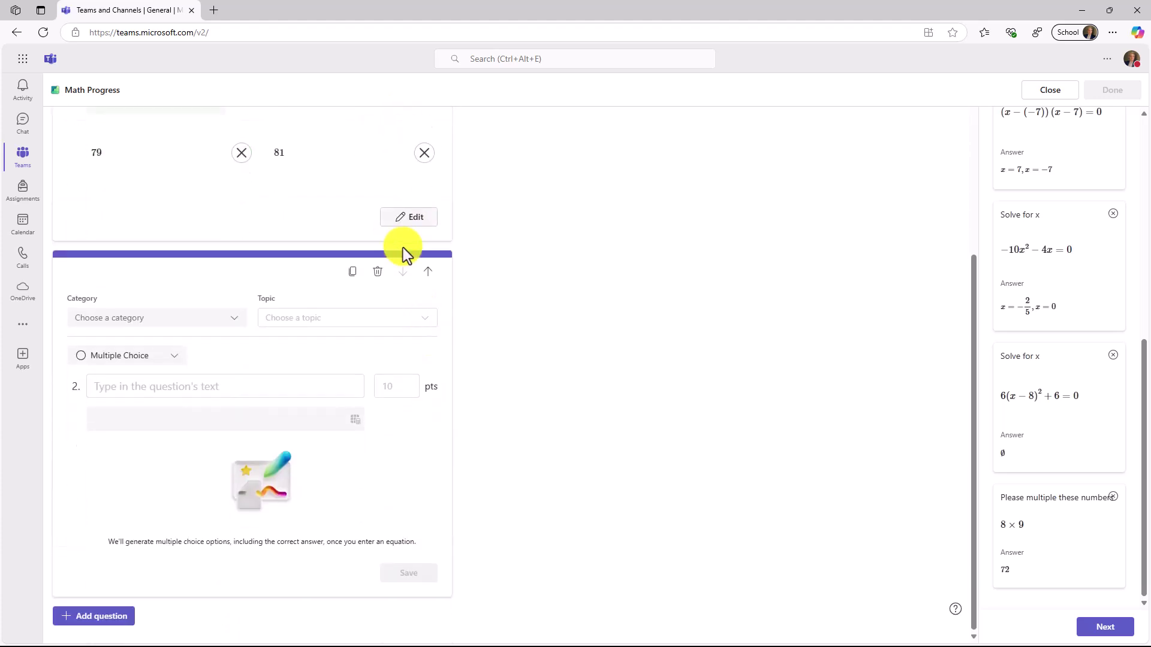
{"action": "left_click", "coordinate": [375, 273]}
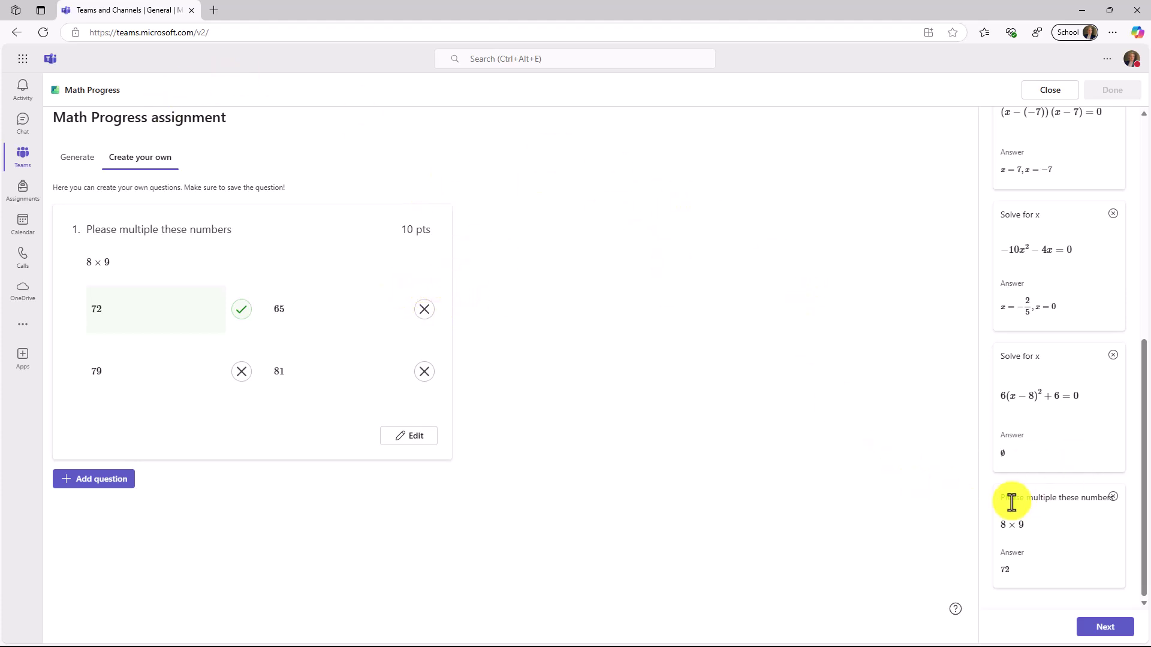
{"action": "left_click_drag", "start_coordinate": [1146, 375], "coordinate": [1130, 182]}
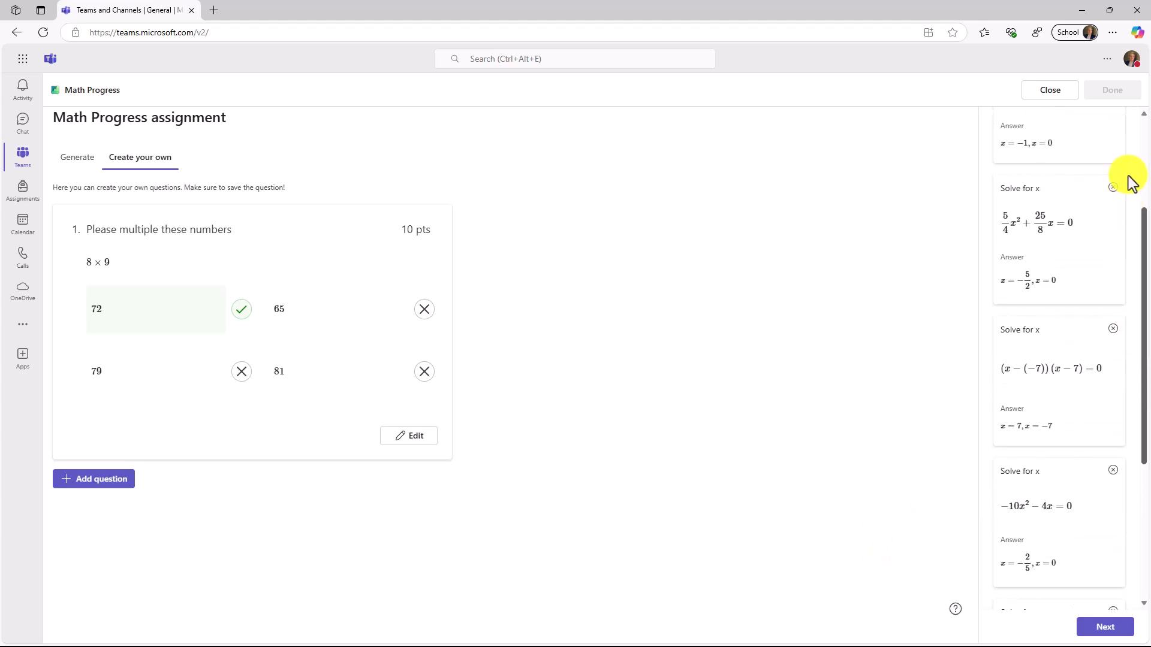
{"action": "left_click", "coordinate": [77, 157]}
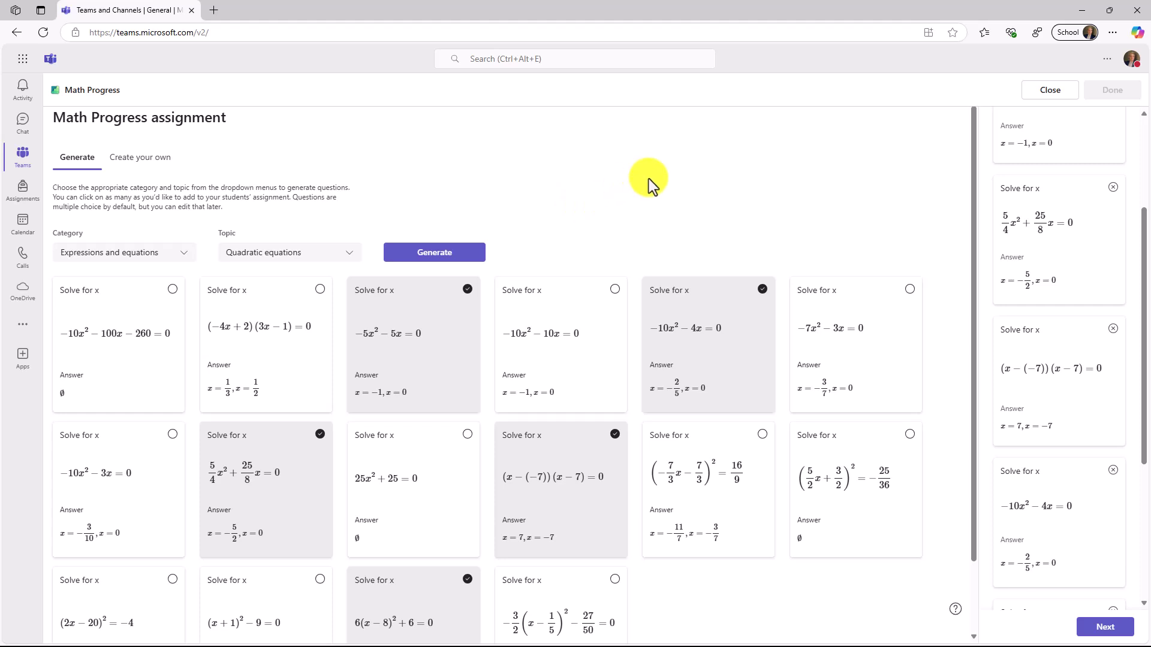
In the quiz review, edit question 1 (−5x²−5x=0), move it down to second place, and save.
{"action": "left_click", "coordinate": [1104, 629]}
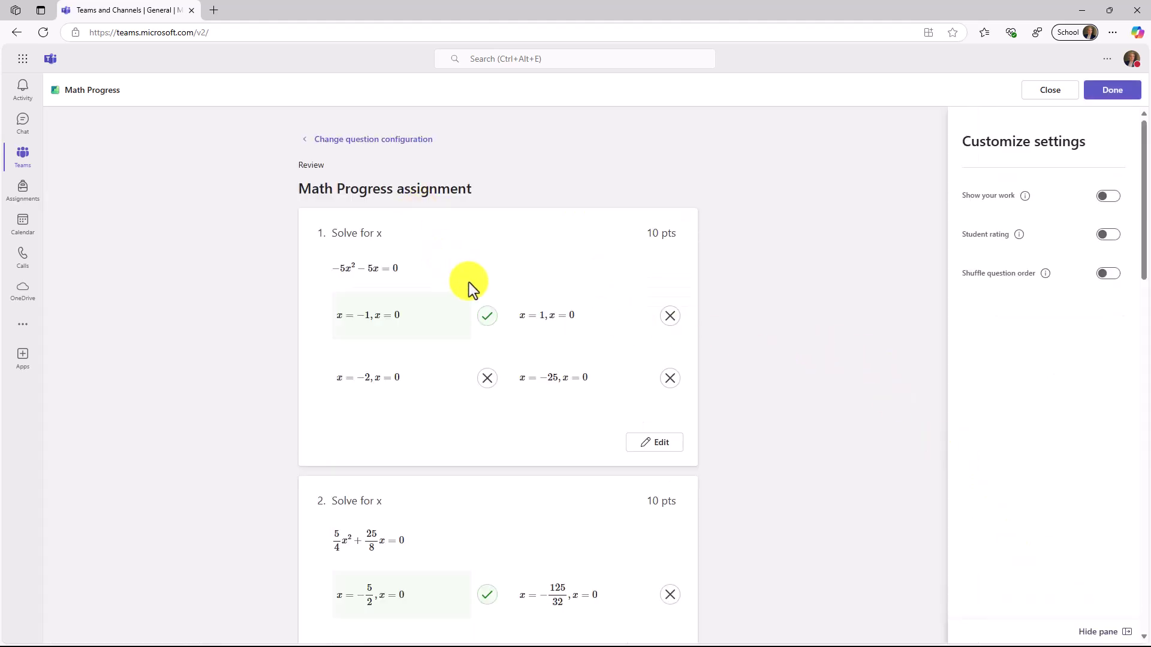
{"action": "scroll", "coordinate": [474, 287], "scroll_direction": "down", "scroll_amount": 15}
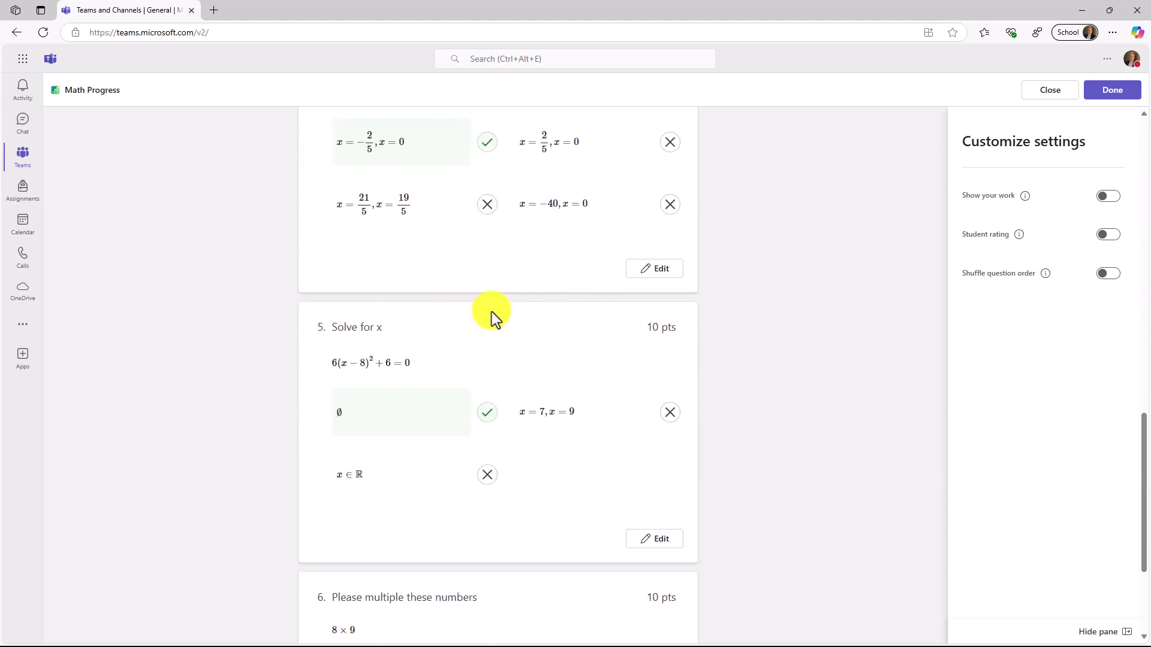
{"action": "scroll", "coordinate": [491, 312], "scroll_direction": "up", "scroll_amount": 15}
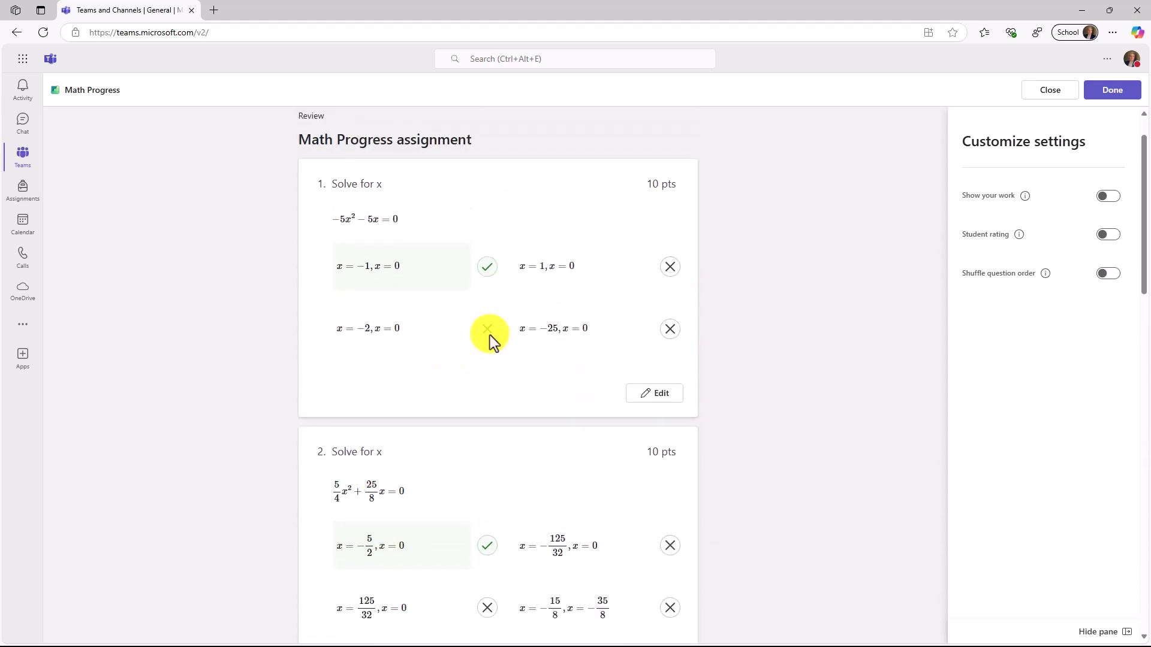
{"action": "scroll", "coordinate": [655, 360], "scroll_direction": "down", "scroll_amount": 3}
{"action": "scroll", "coordinate": [658, 295], "scroll_direction": "up", "scroll_amount": 3}
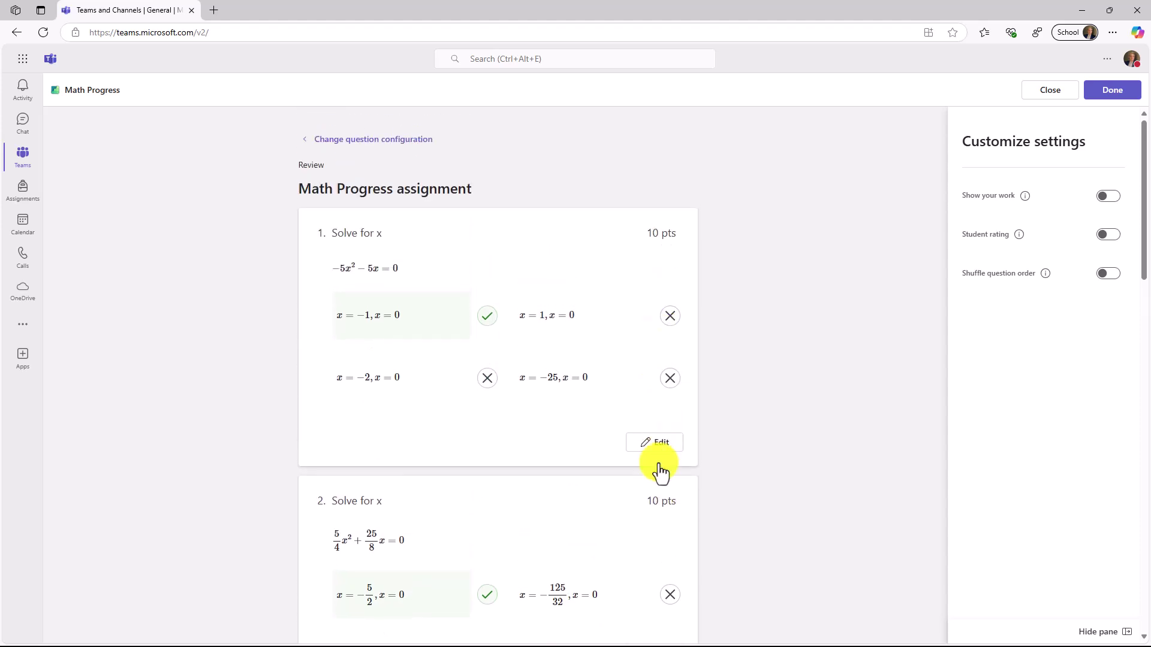
{"action": "left_click", "coordinate": [649, 444]}
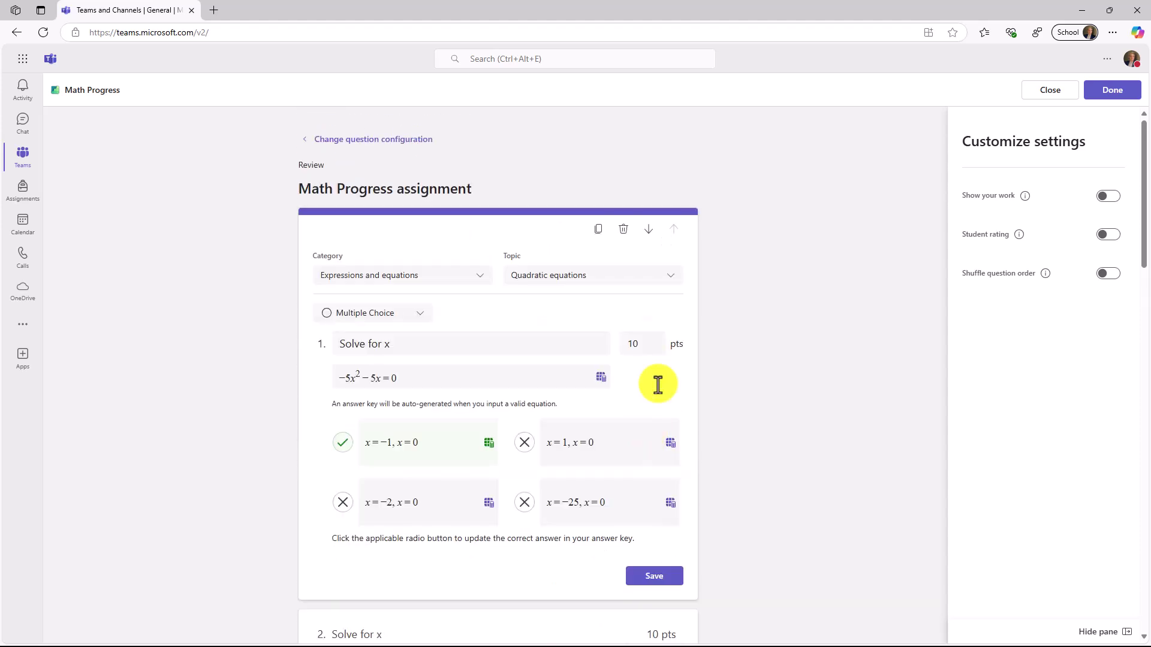
{"action": "left_click", "coordinate": [649, 235]}
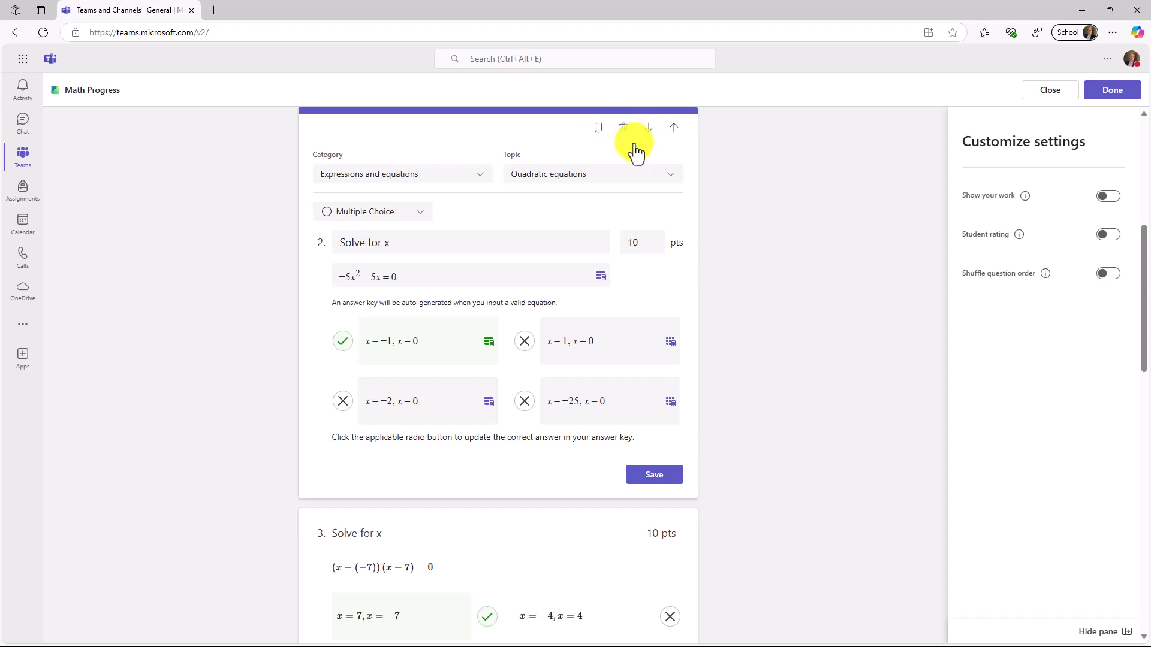
{"action": "left_click", "coordinate": [651, 483]}
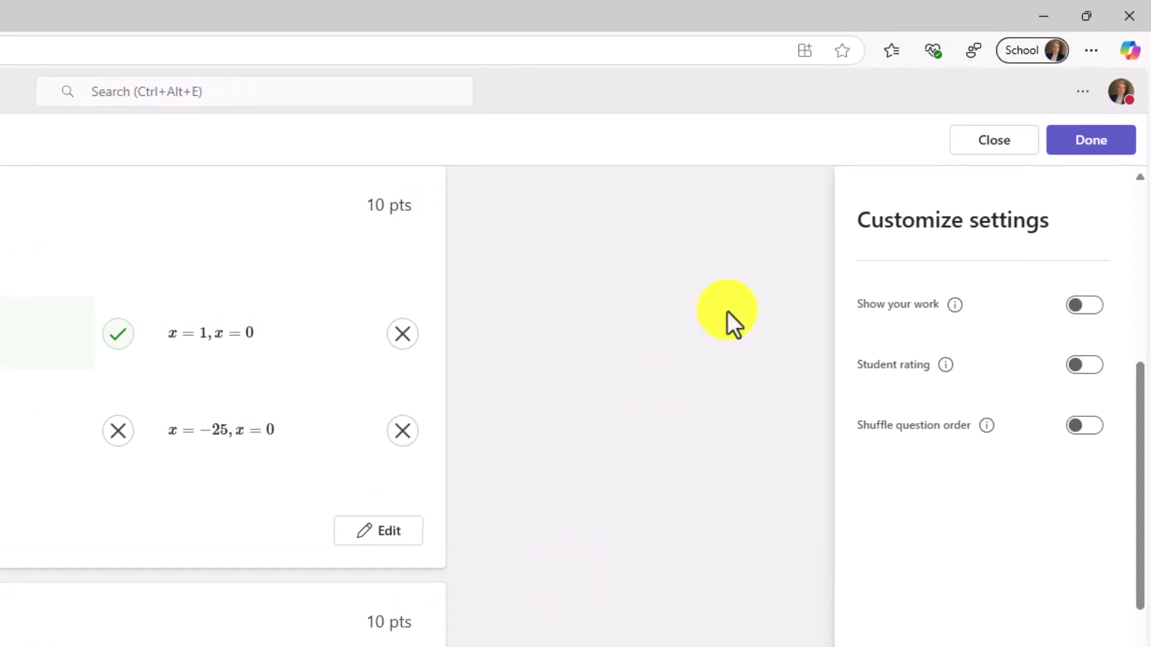
Switch on the Show your work, Student rating and Shuffle question order toggles for the quiz.
{"action": "left_click", "coordinate": [1082, 305]}
{"action": "mouse_move", "coordinate": [949, 307]}
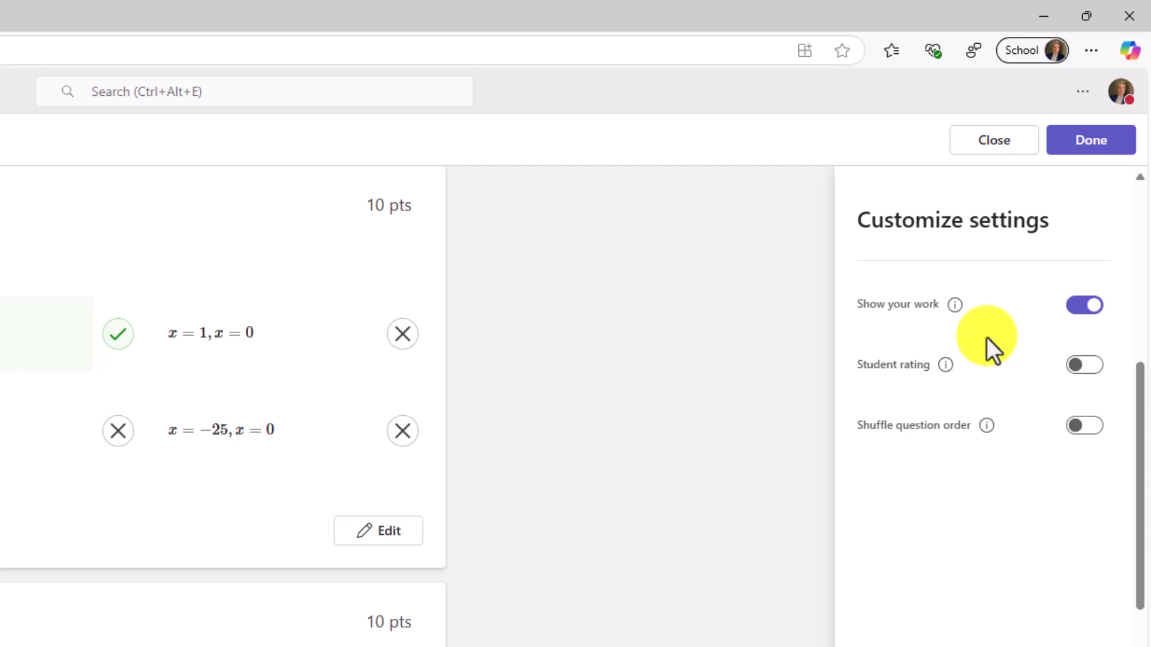
{"action": "left_click", "coordinate": [1086, 367]}
{"action": "mouse_move", "coordinate": [947, 369]}
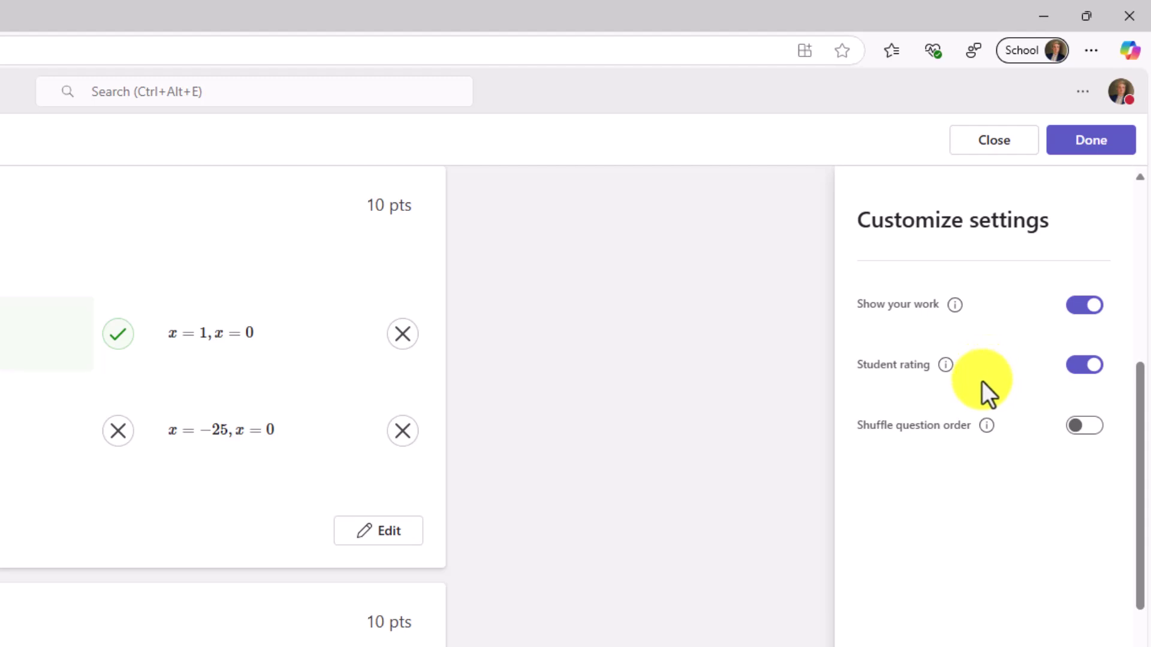
{"action": "left_click", "coordinate": [1079, 426]}
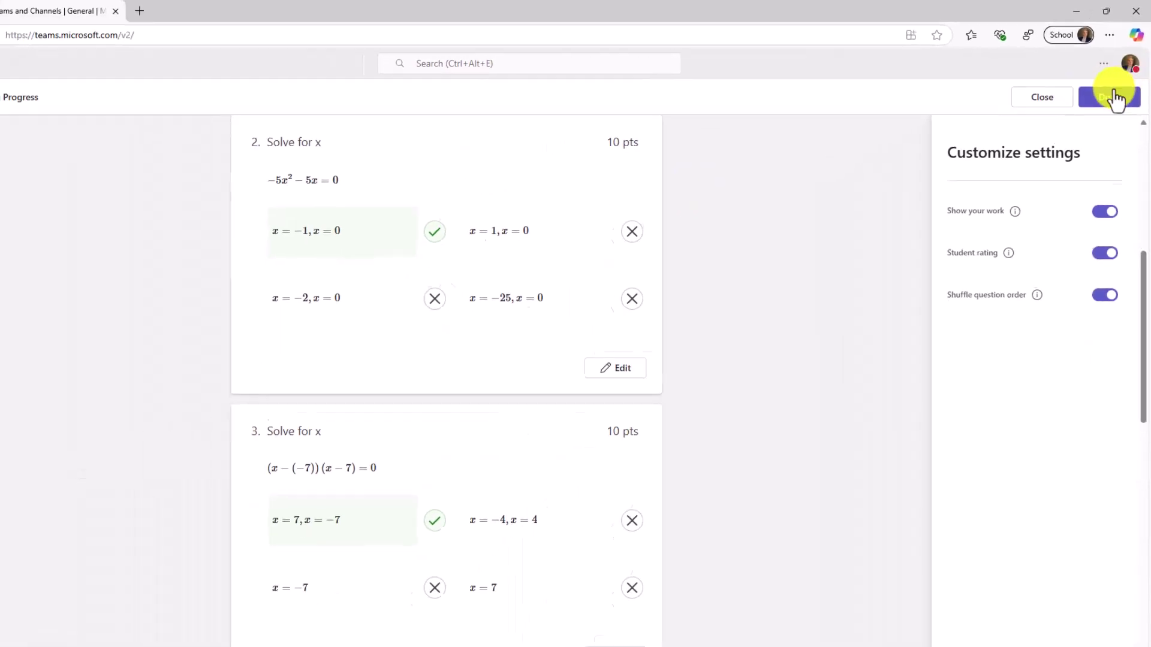
Finish the quiz and assign Math Progress to students, due Dec 31 at 11:59 PM.
{"action": "left_click", "coordinate": [1097, 139]}
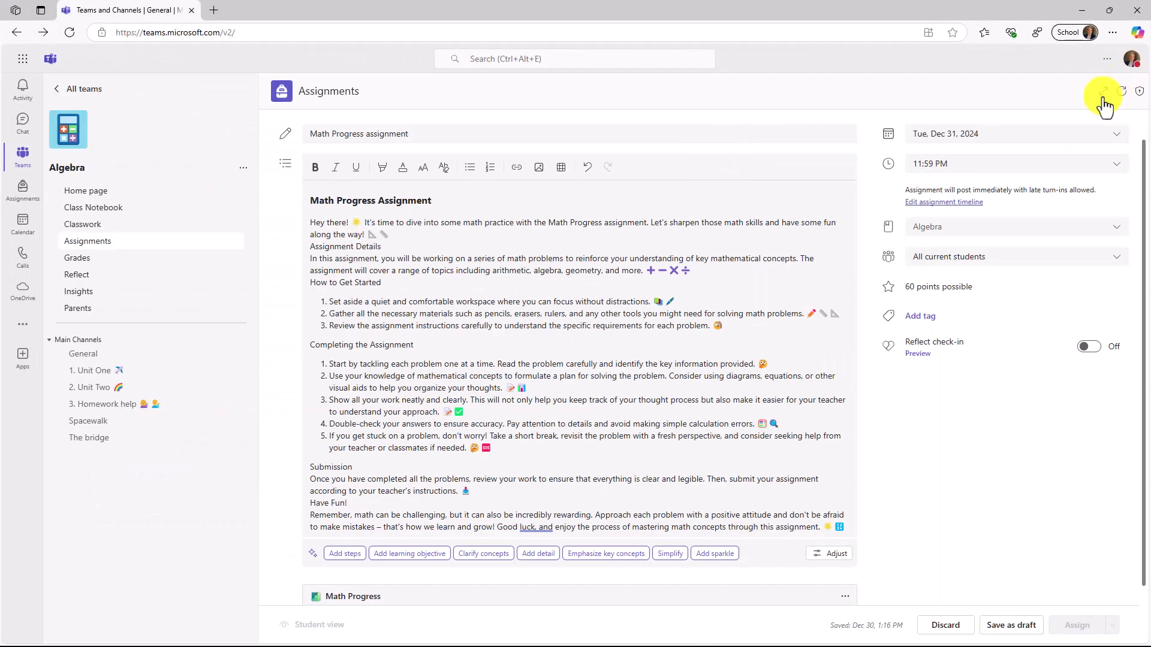
{"action": "scroll", "coordinate": [969, 418], "scroll_direction": "down", "scroll_amount": 1}
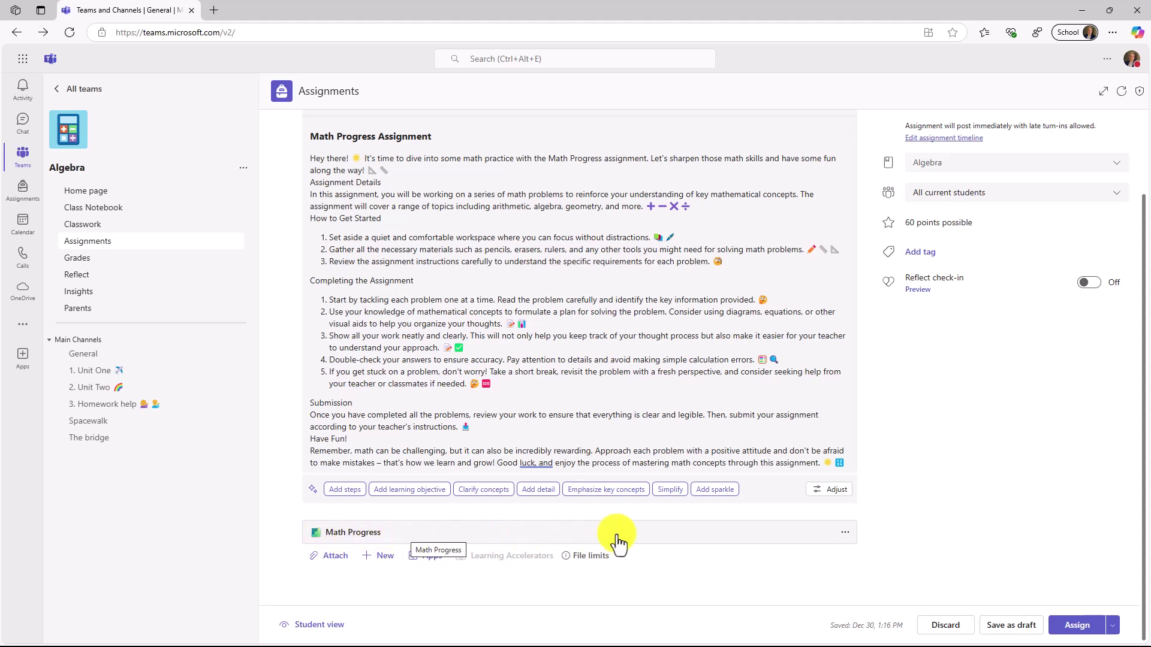
{"action": "left_click", "coordinate": [1077, 627]}
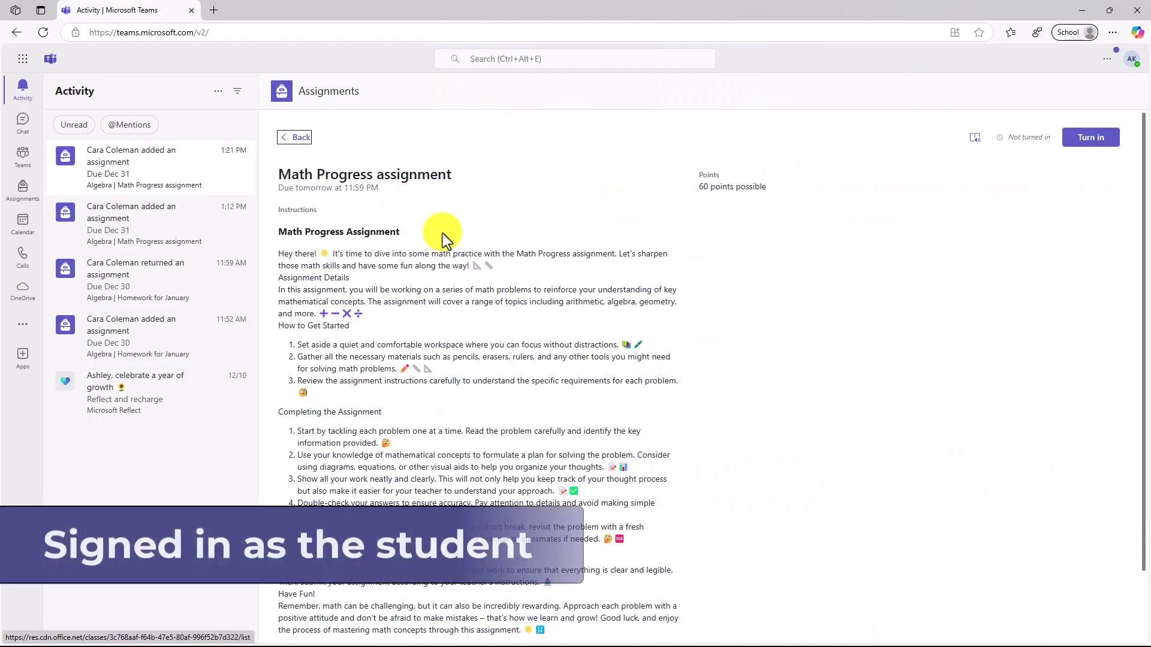
As the student, open the Math Progress quiz attached under My work.
{"action": "scroll", "coordinate": [596, 301], "scroll_direction": "down", "scroll_amount": 2}
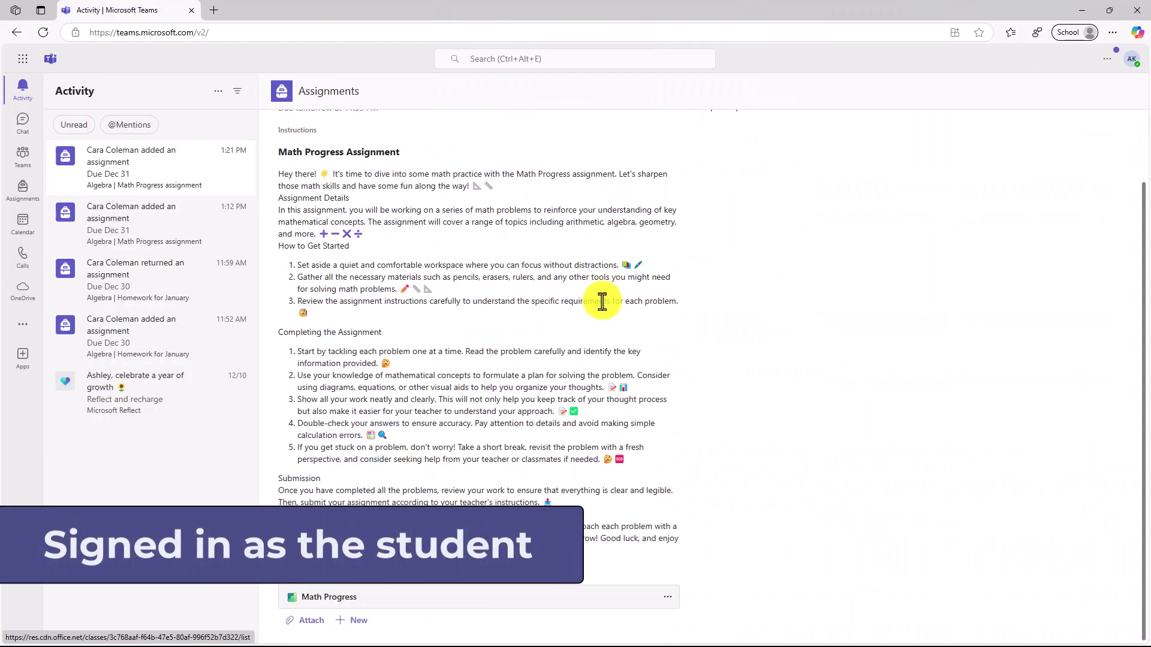
{"action": "left_click", "coordinate": [380, 598]}
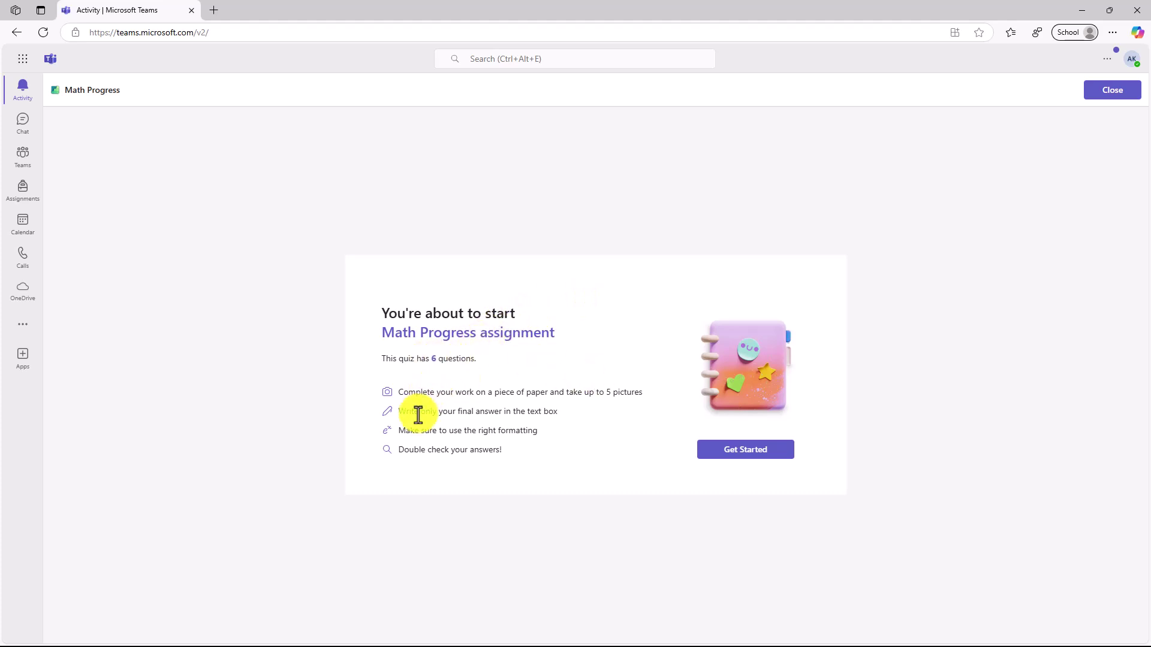
Start the quiz and answer questions 1–3, rating them Hard, Just Right and Easy.
{"action": "left_click", "coordinate": [760, 456]}
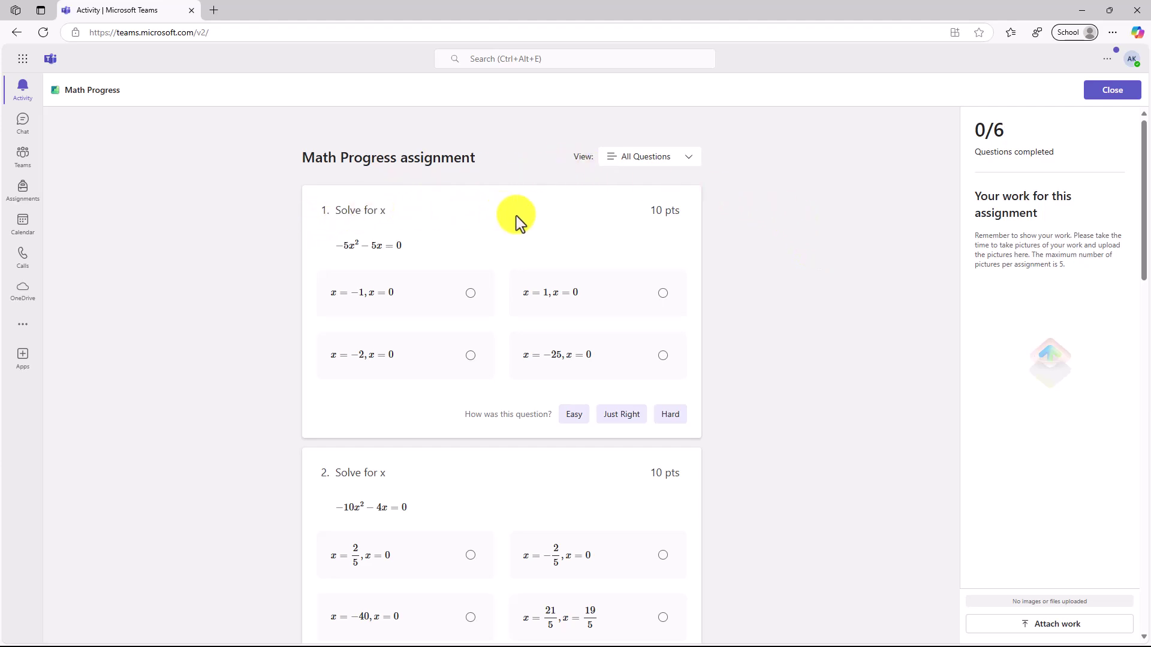
{"action": "left_click", "coordinate": [470, 294]}
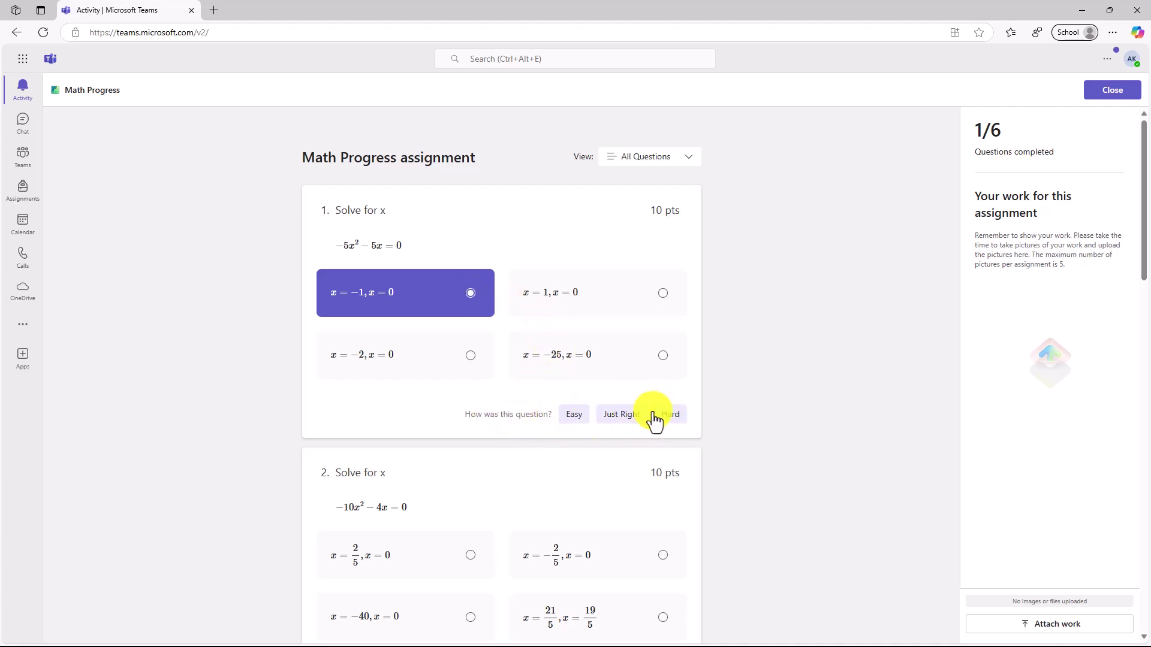
{"action": "left_click", "coordinate": [665, 415]}
{"action": "scroll", "coordinate": [665, 415], "scroll_direction": "down", "scroll_amount": 3}
{"action": "left_click", "coordinate": [473, 413]}
{"action": "left_click", "coordinate": [632, 531]}
{"action": "scroll", "coordinate": [622, 429], "scroll_direction": "down", "scroll_amount": 4}
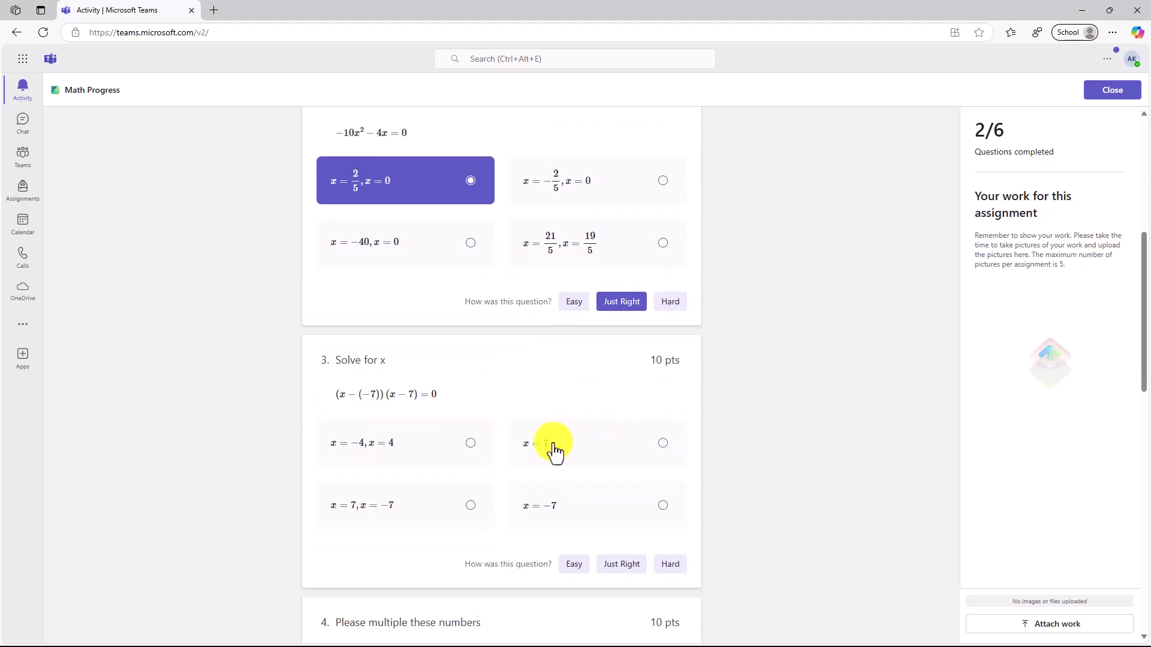
{"action": "left_click", "coordinate": [473, 445]}
{"action": "left_click", "coordinate": [573, 564]}
Answer questions 4–6 (72; x = 7, x = 9; x = −15/8, x = −35/8), rating 4 Easy and 5 Just Right.
{"action": "scroll", "coordinate": [592, 412], "scroll_direction": "down", "scroll_amount": 5}
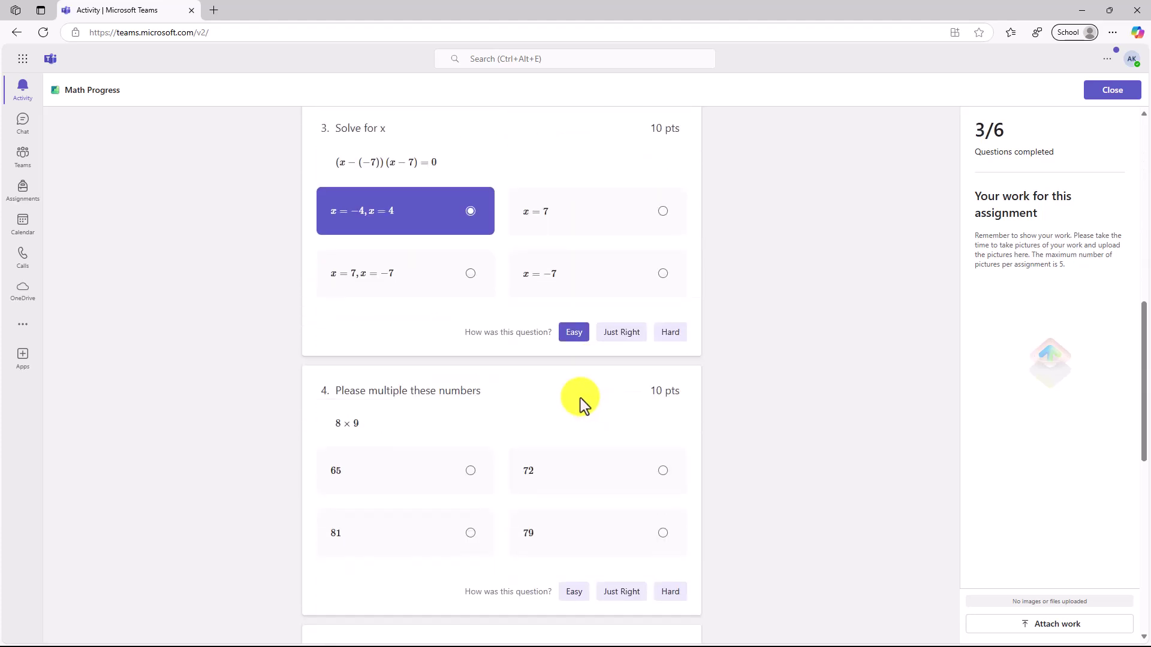
{"action": "left_click", "coordinate": [471, 409]}
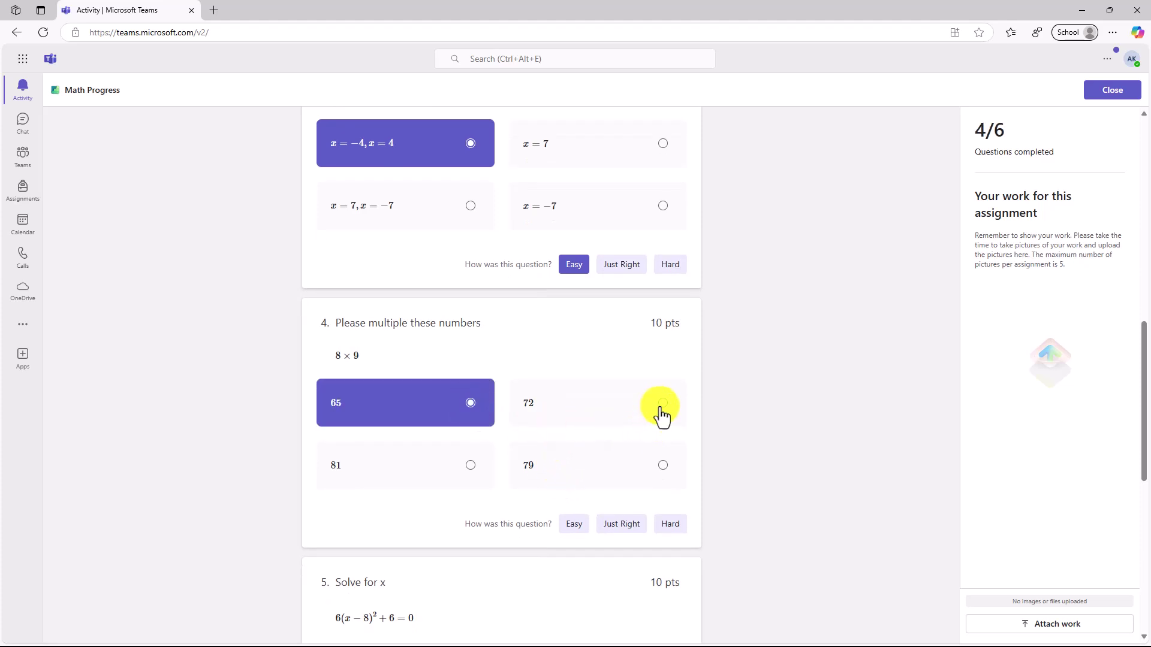
{"action": "left_click", "coordinate": [662, 404]}
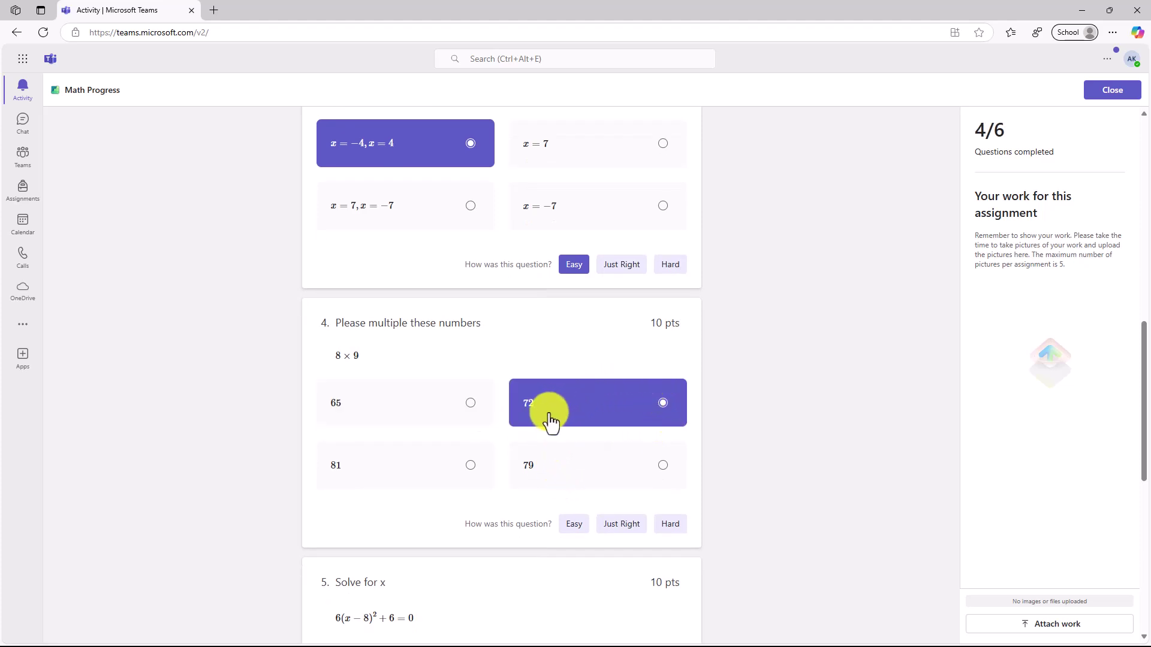
{"action": "left_click", "coordinate": [574, 525]}
{"action": "scroll", "coordinate": [628, 422], "scroll_direction": "down", "scroll_amount": 4}
{"action": "left_click", "coordinate": [662, 443]}
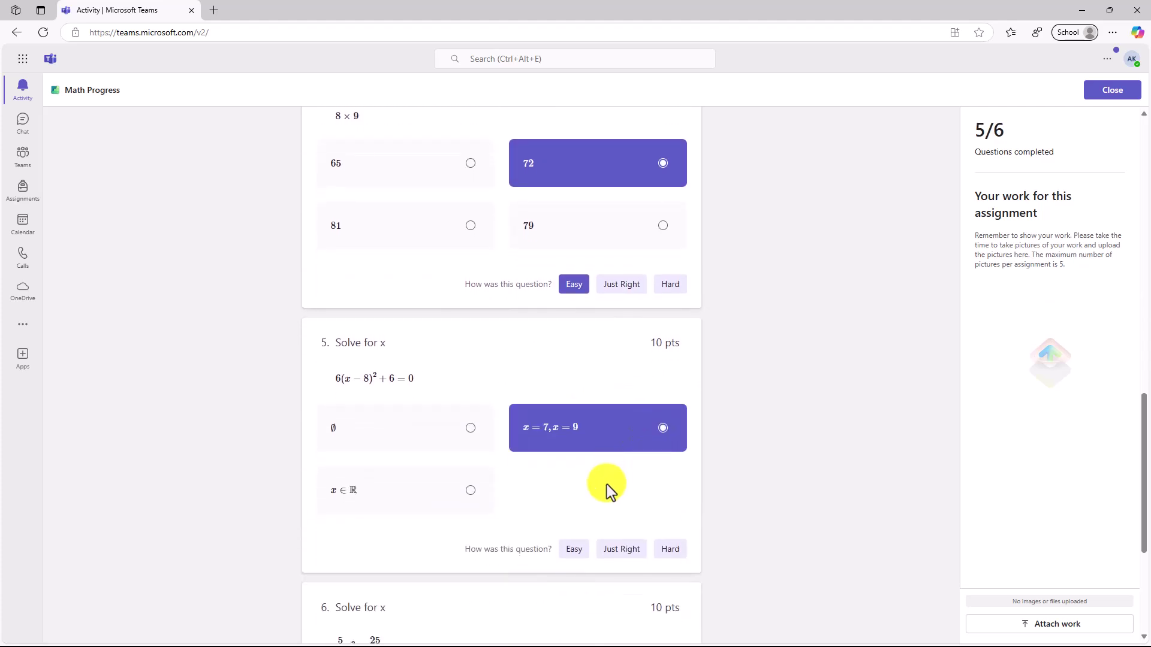
{"action": "left_click", "coordinate": [620, 547]}
{"action": "scroll", "coordinate": [624, 473], "scroll_direction": "down", "scroll_amount": 5}
{"action": "left_click", "coordinate": [659, 480]}
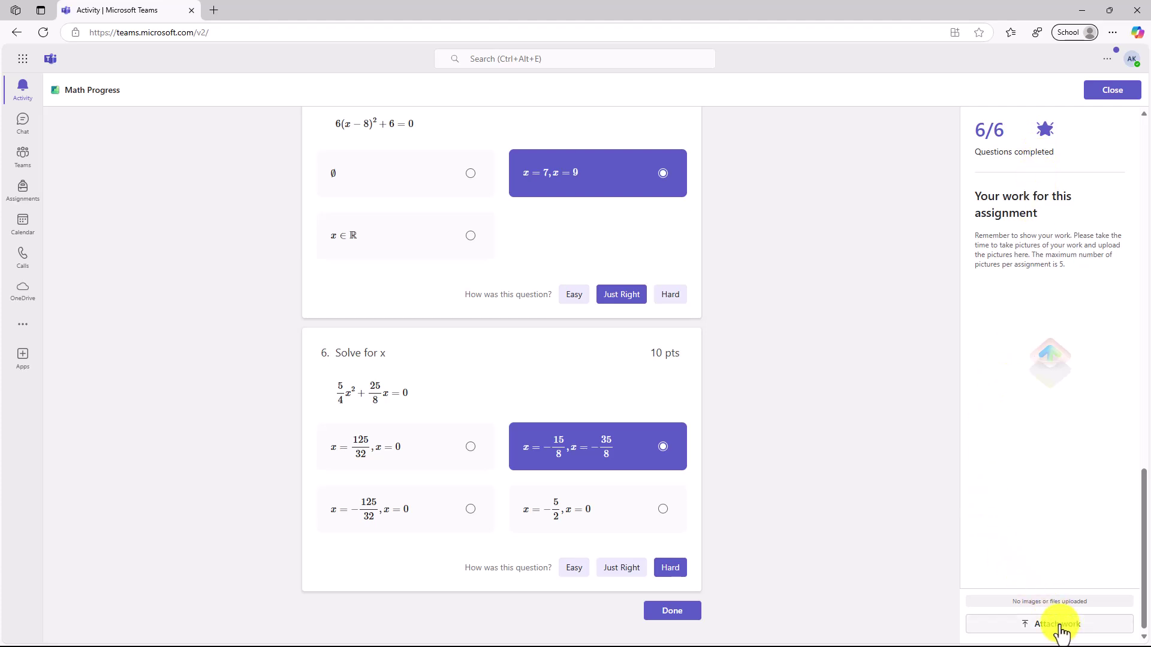
Upload pictures of work from the device, then remove both uploaded pictures.
{"action": "left_click", "coordinate": [1061, 630]}
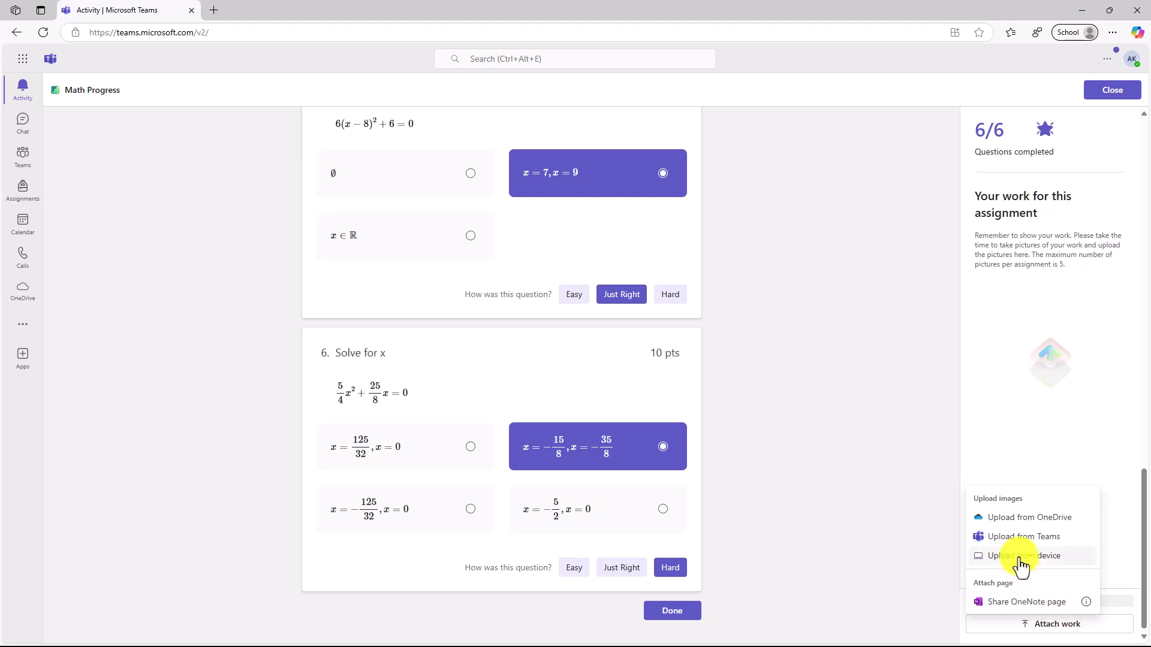
{"action": "left_click", "coordinate": [1019, 557]}
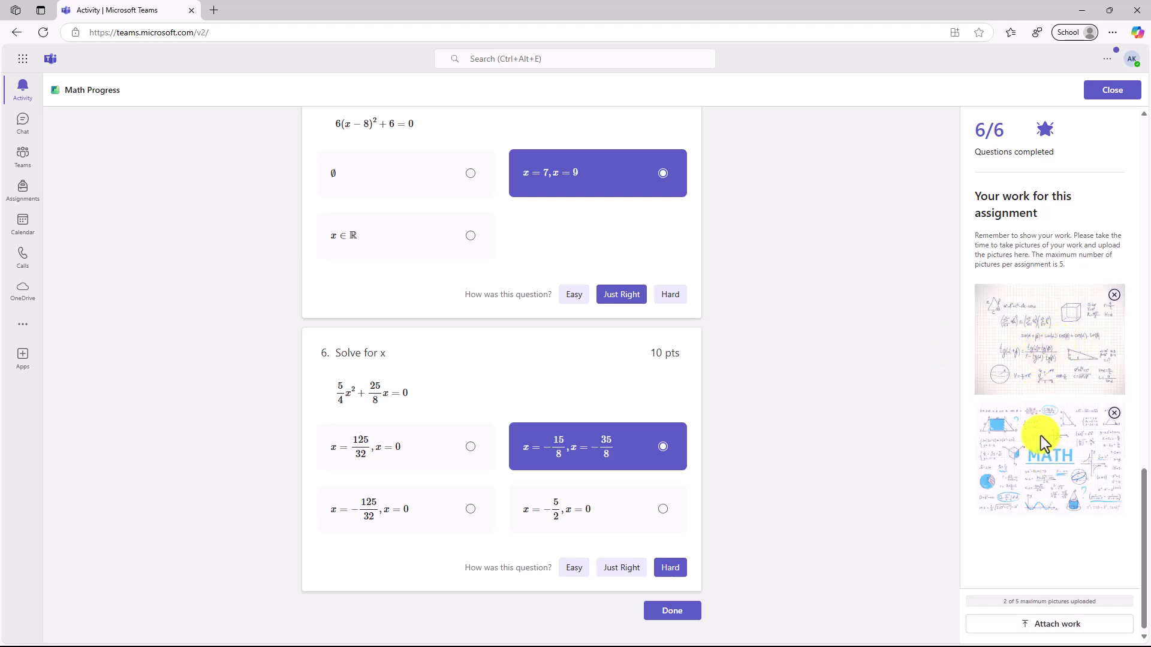
{"action": "scroll", "coordinate": [829, 256], "scroll_direction": "up", "scroll_amount": 20}
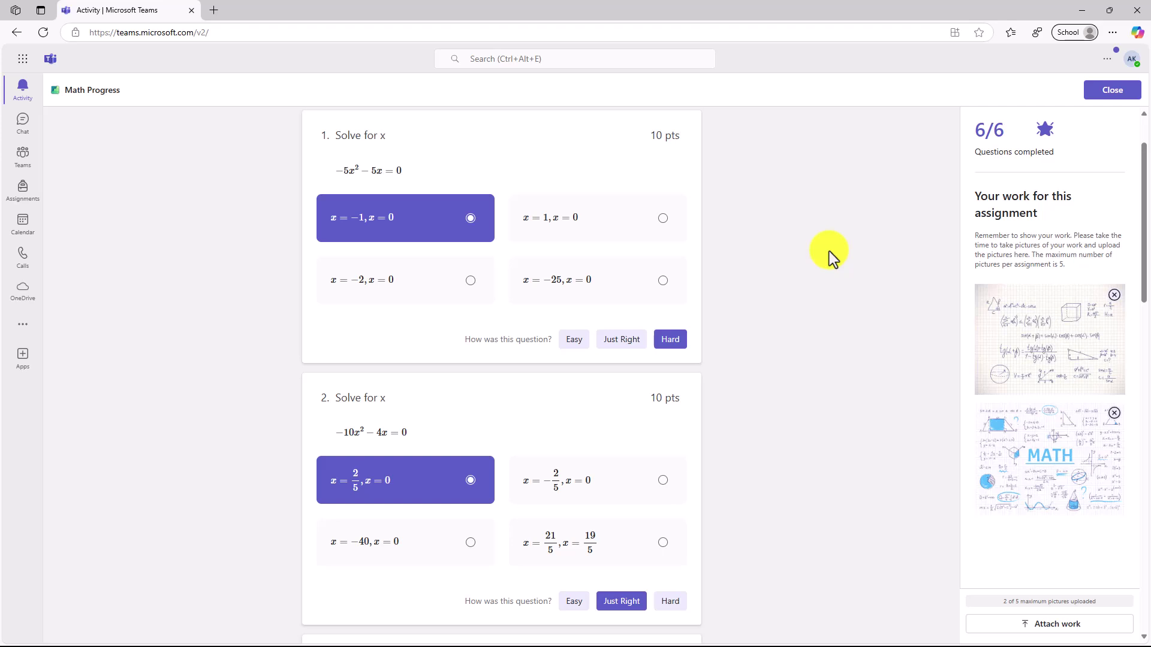
{"action": "left_click", "coordinate": [1114, 413]}
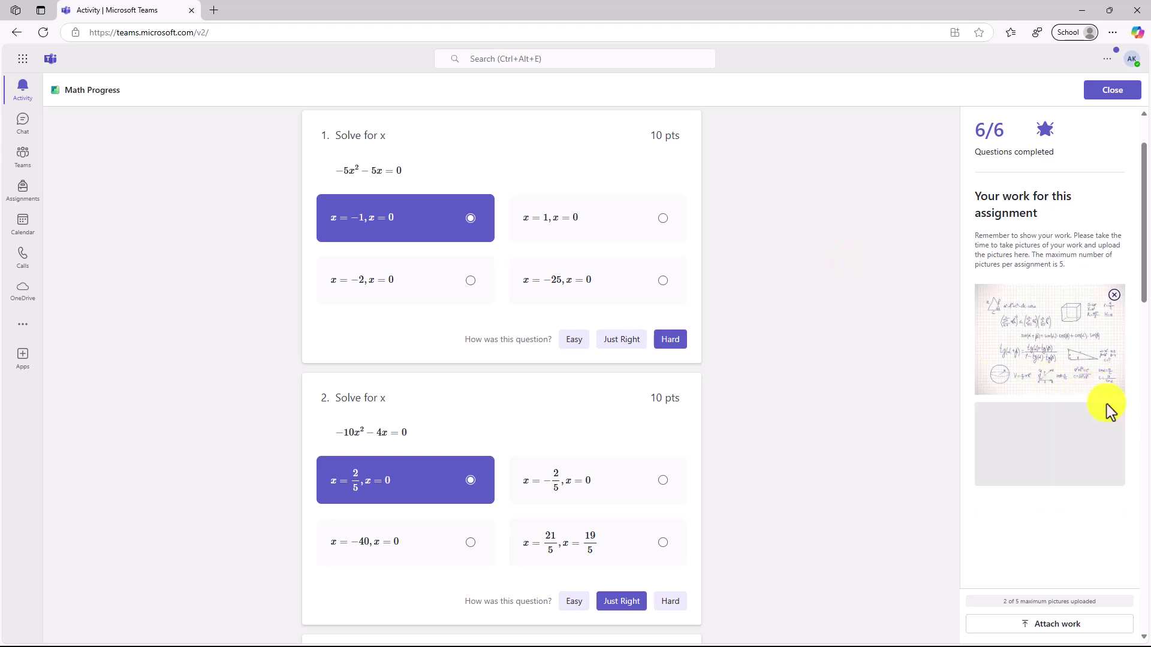
{"action": "left_click", "coordinate": [1114, 295]}
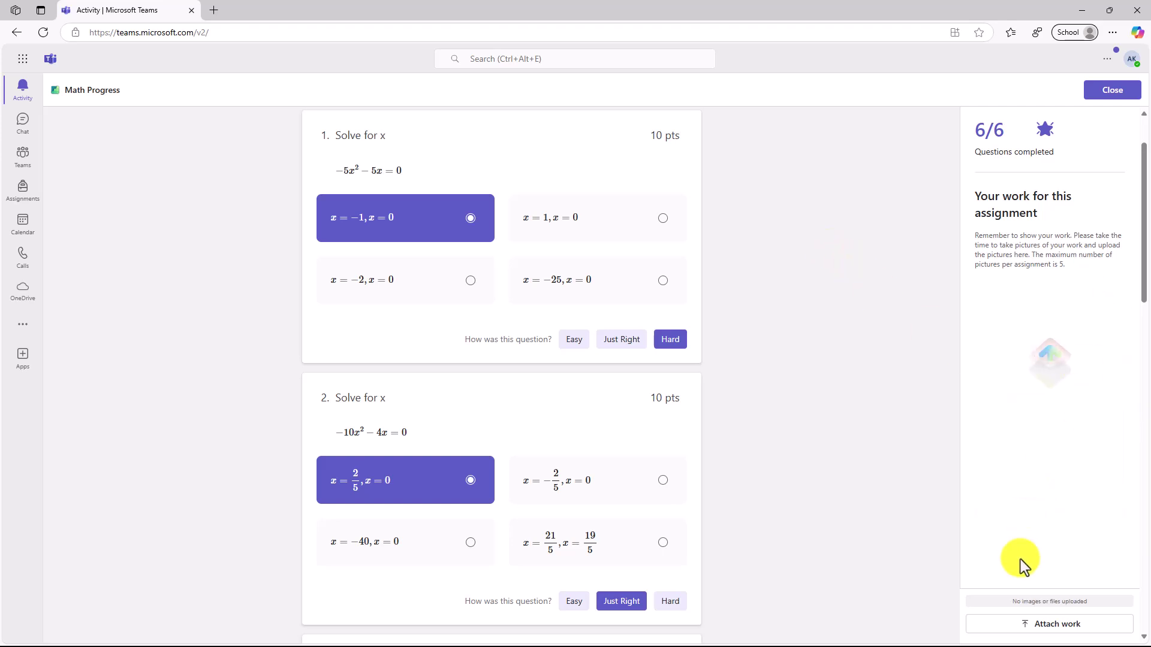
Try sharing a OneNote page as the work, then dismiss the OneNote prompt.
{"action": "left_click", "coordinate": [1051, 629]}
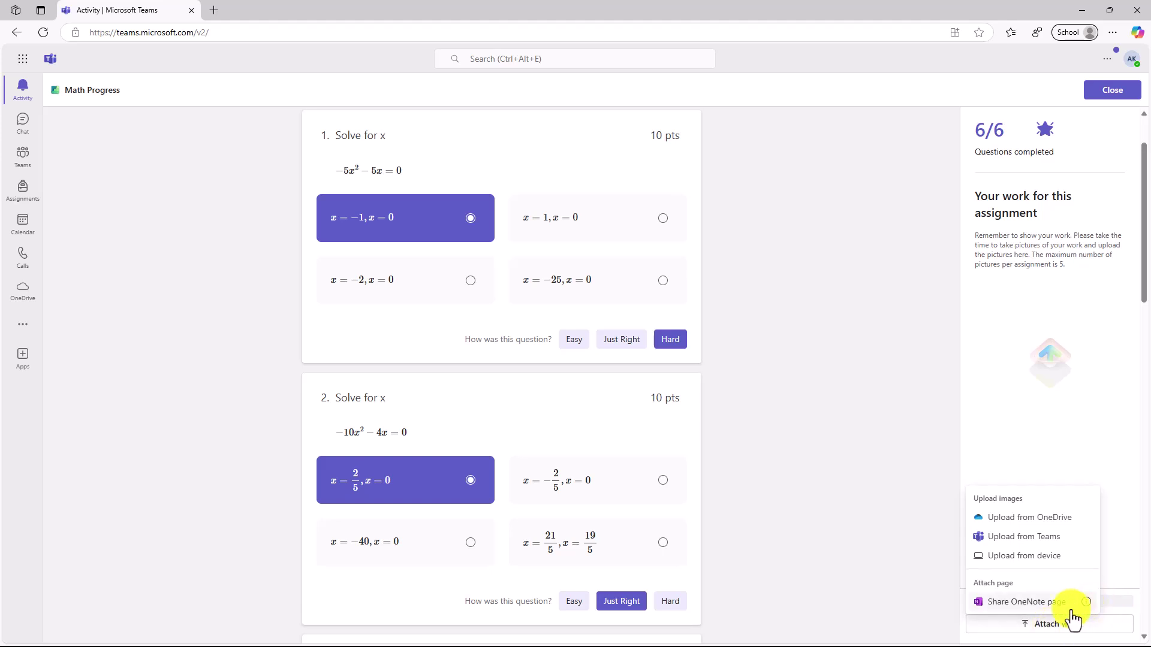
{"action": "left_click", "coordinate": [1046, 601]}
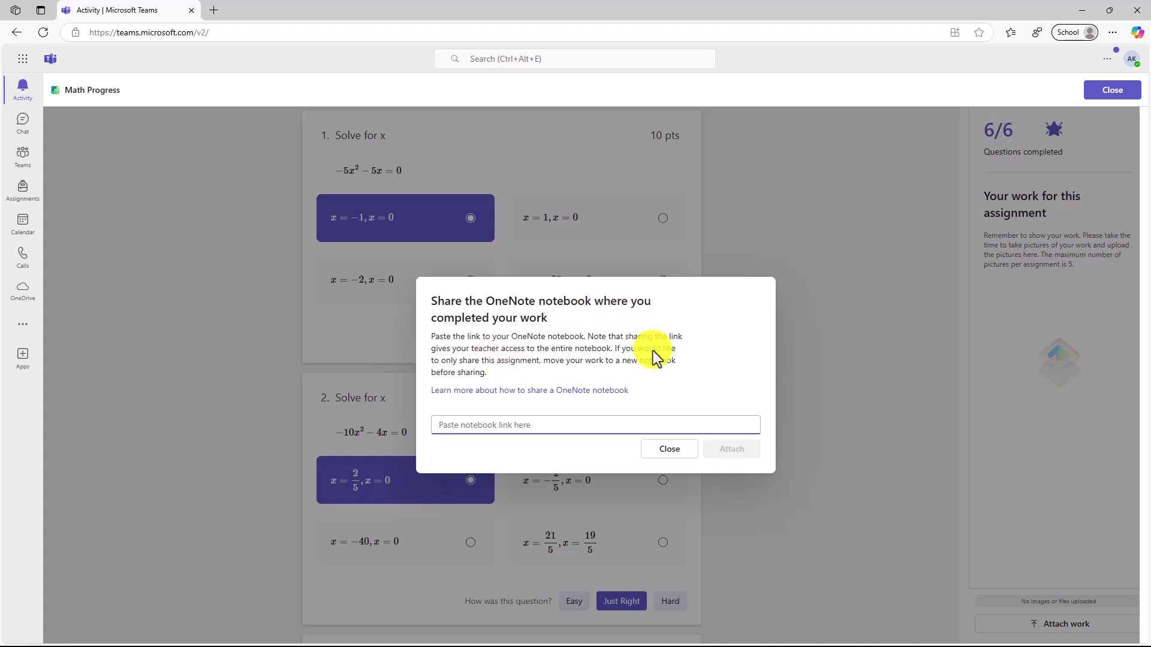
{"action": "left_click", "coordinate": [670, 449]}
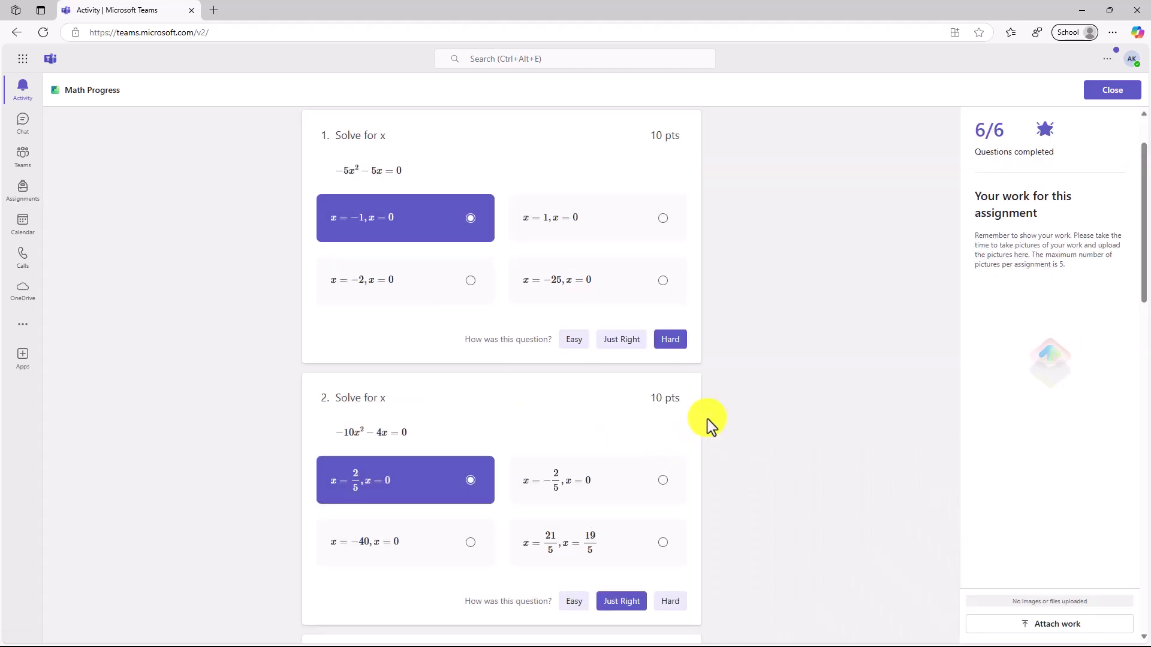
Upload the two pictures of handwritten math work and close the quiz.
{"action": "left_click", "coordinate": [1063, 626]}
{"action": "left_click", "coordinate": [1053, 506]}
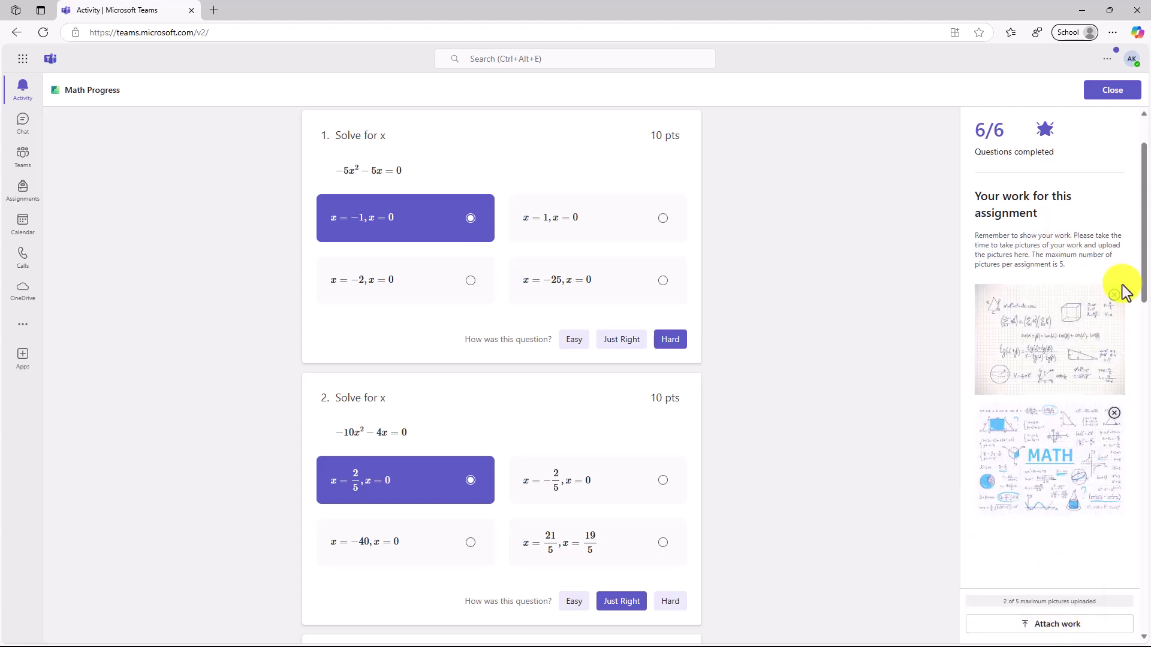
{"action": "left_click", "coordinate": [1110, 93]}
Turn in the Math Progress assignment from the top of its page.
{"action": "scroll", "coordinate": [578, 447], "scroll_direction": "down", "scroll_amount": 1}
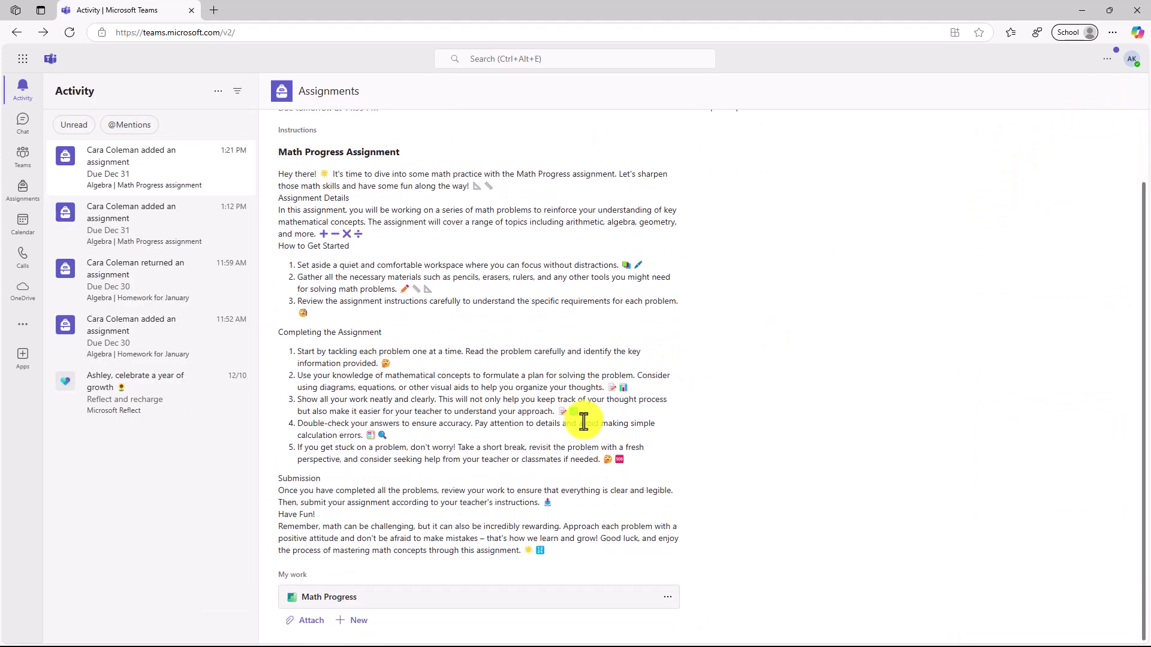
{"action": "scroll", "coordinate": [686, 397], "scroll_direction": "up", "scroll_amount": 1}
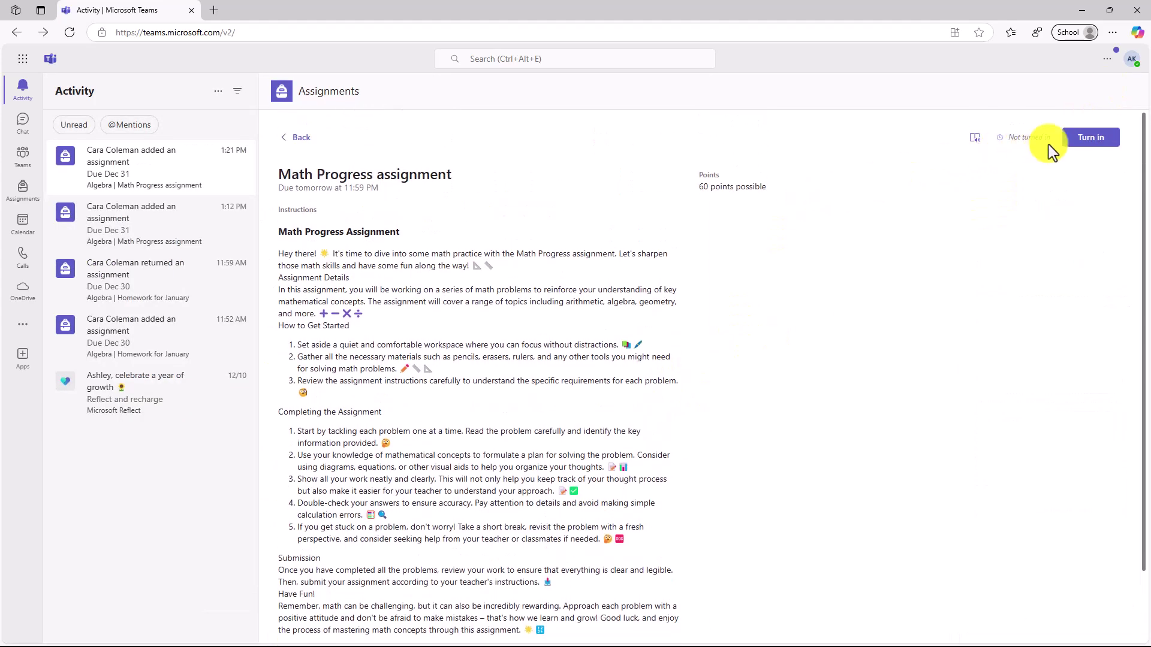
{"action": "left_click", "coordinate": [1089, 137]}
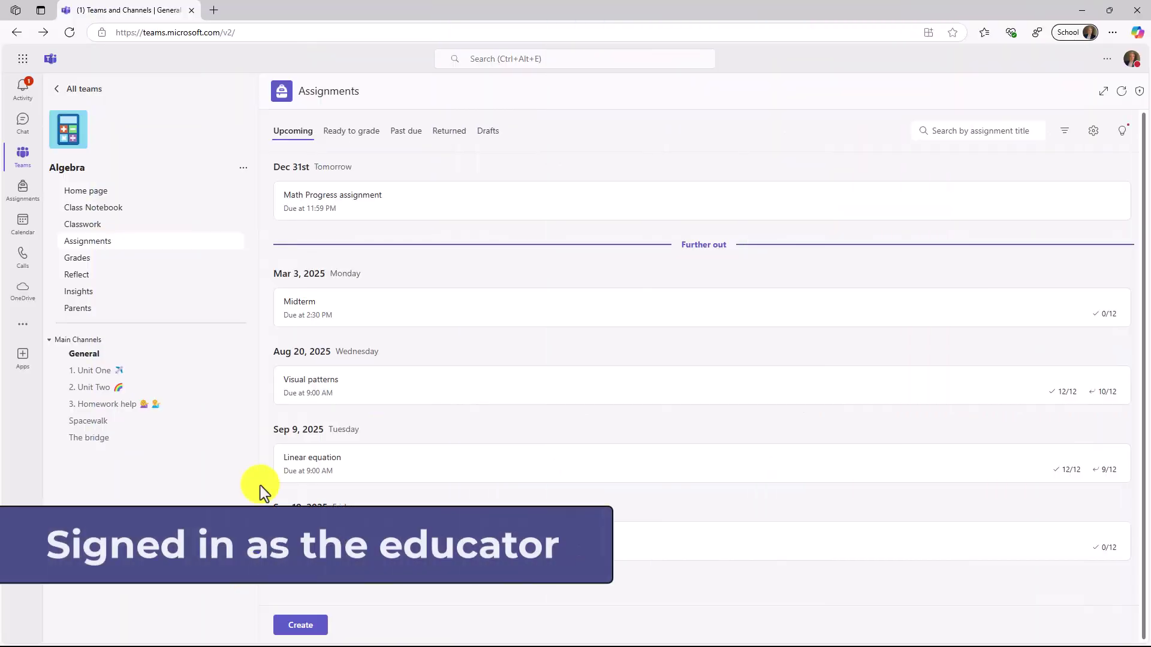
Open the Math Progress assignment and the turned-in student's submission, graded 33% (20/60).
{"action": "left_click", "coordinate": [545, 211]}
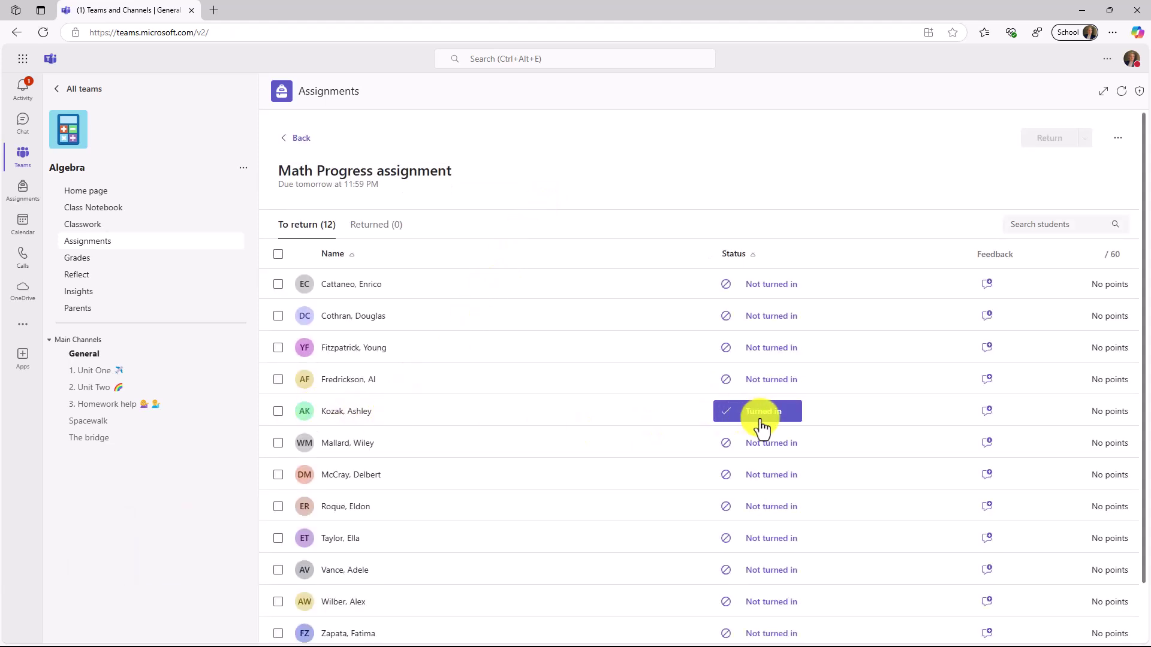
{"action": "left_click", "coordinate": [344, 416]}
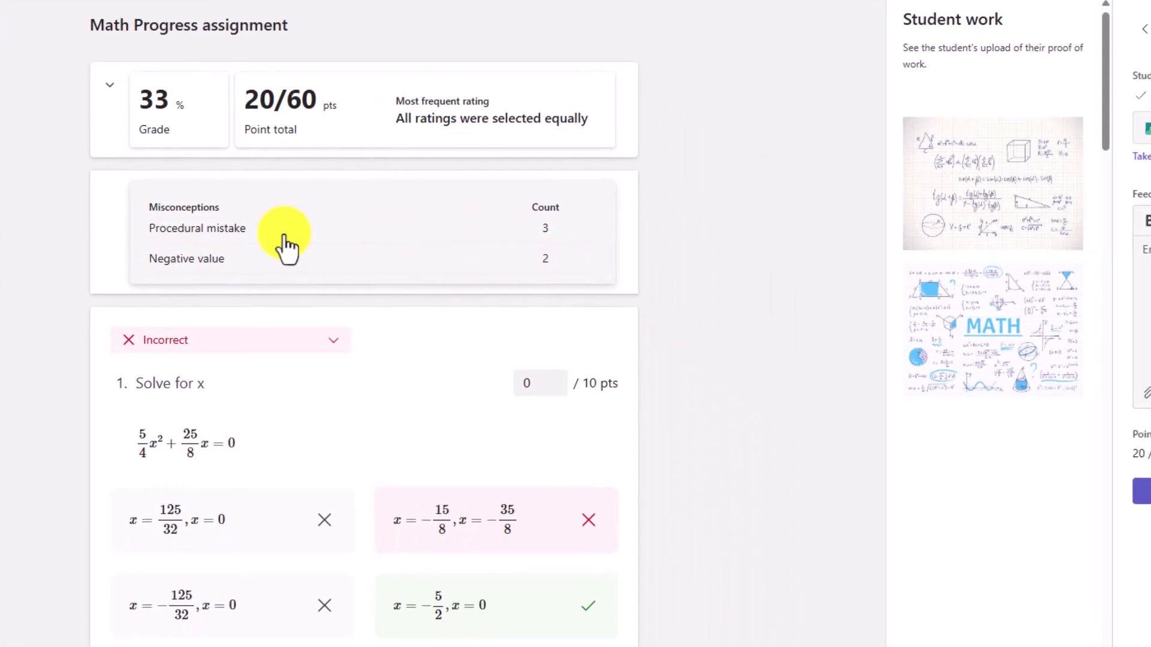
{"action": "left_click", "coordinate": [481, 390]}
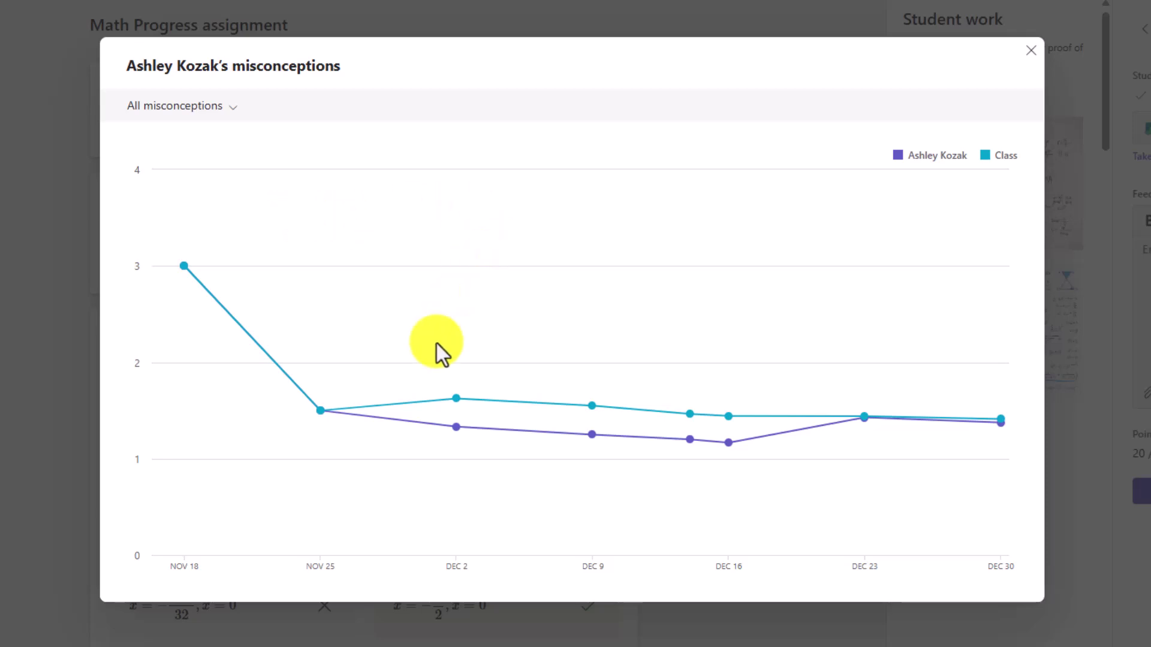
{"action": "mouse_move", "coordinate": [460, 428]}
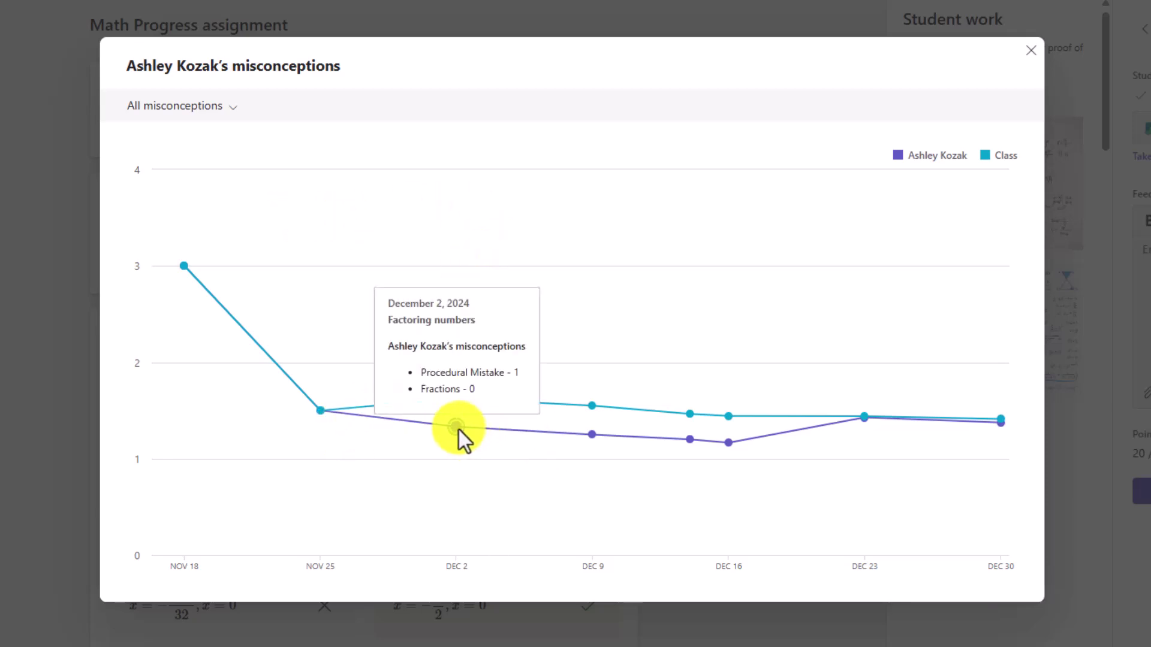
{"action": "mouse_move", "coordinate": [591, 432]}
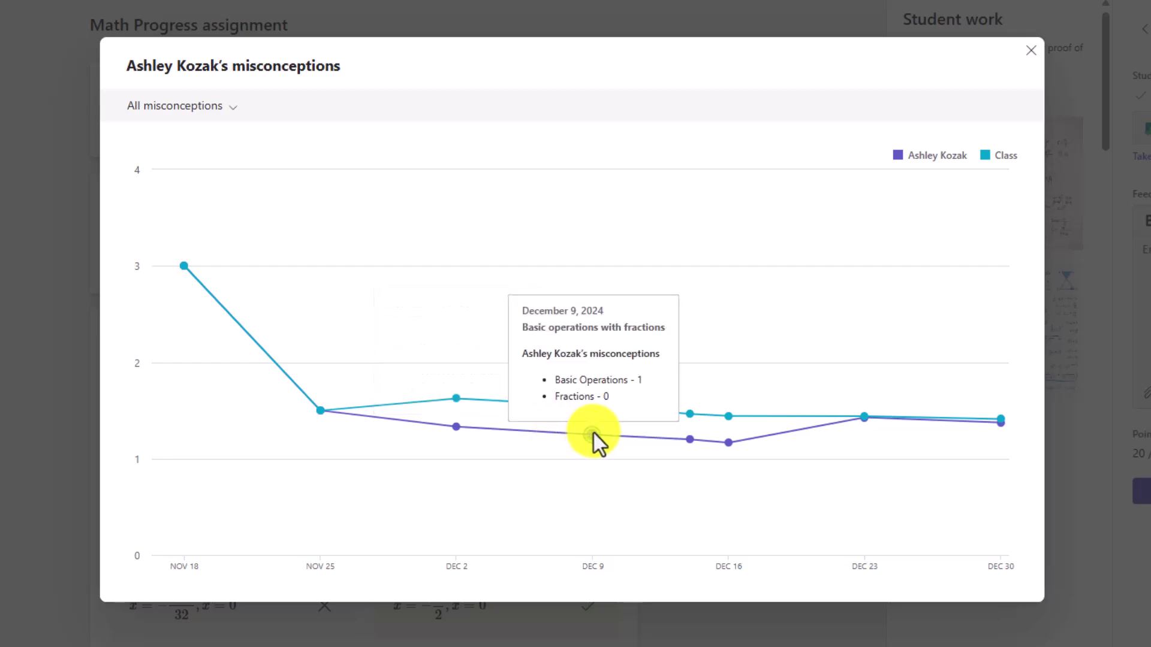
{"action": "mouse_move", "coordinate": [690, 441]}
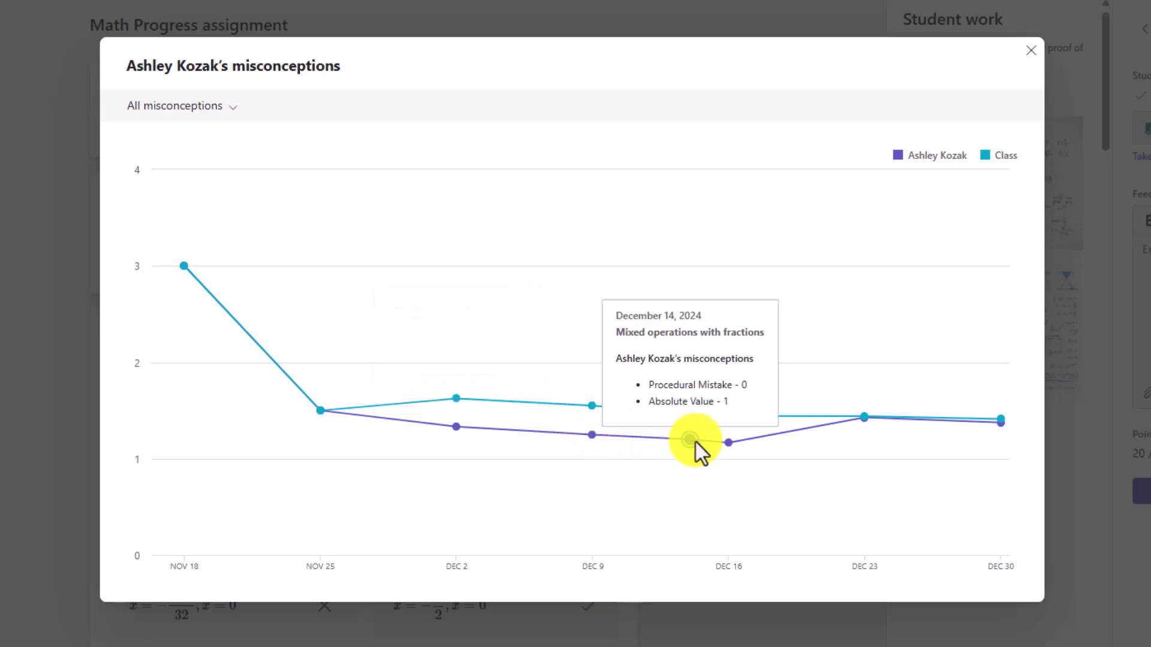
{"action": "mouse_move", "coordinate": [729, 443]}
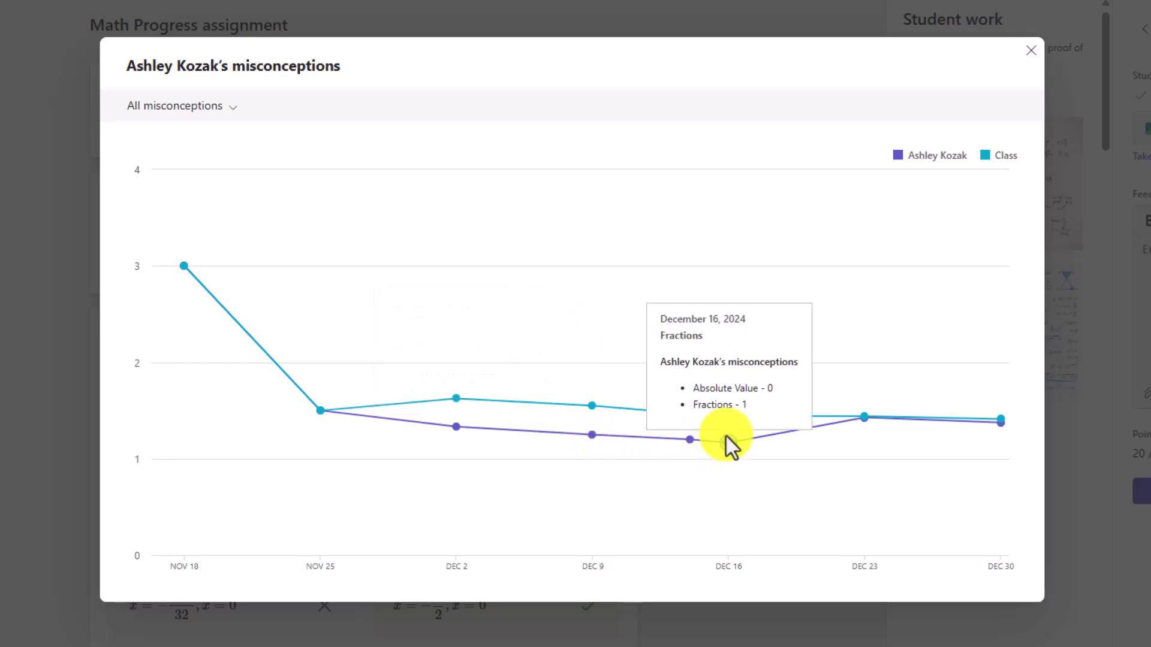
{"action": "left_click", "coordinate": [219, 111]}
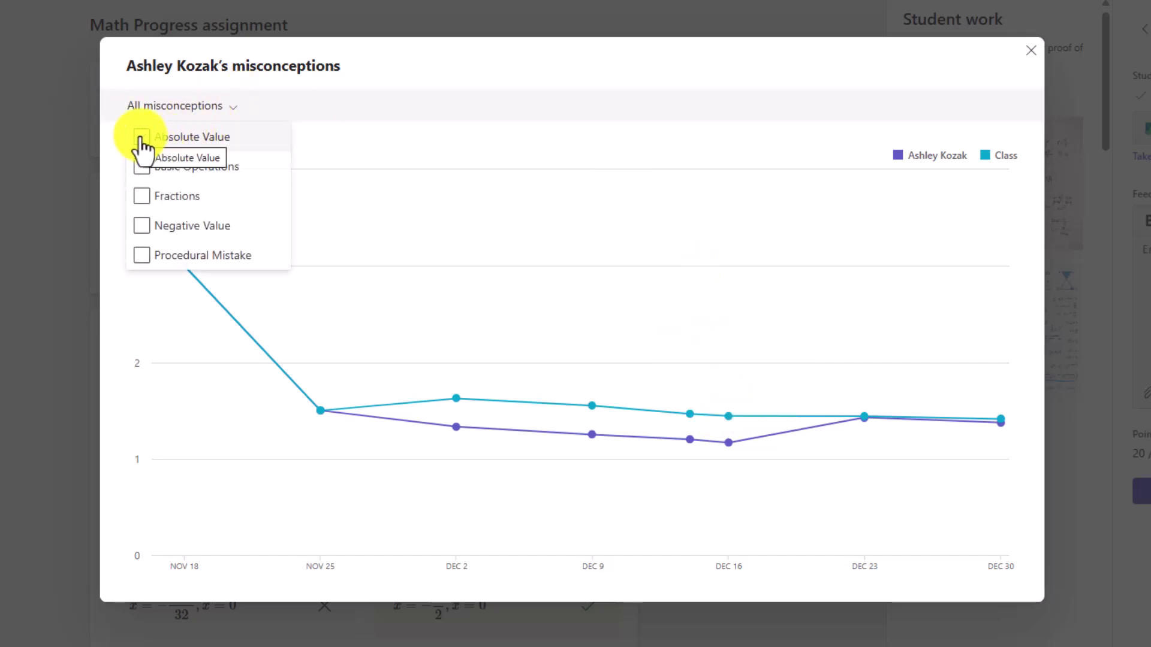
{"action": "left_click", "coordinate": [147, 198]}
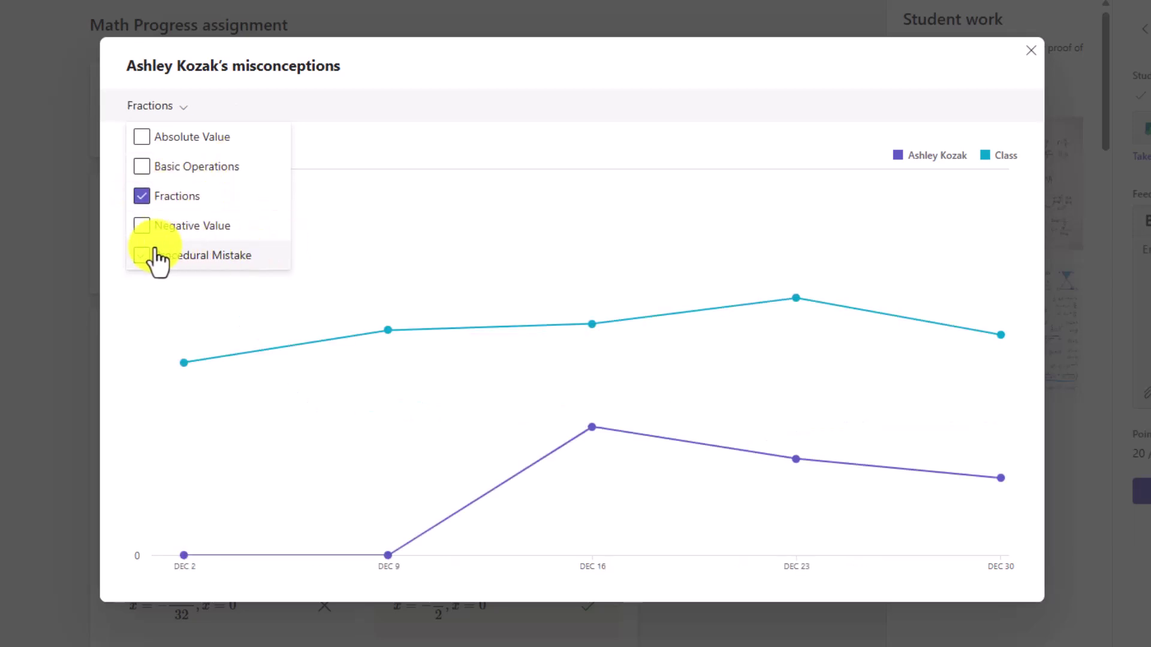
{"action": "left_click", "coordinate": [132, 255]}
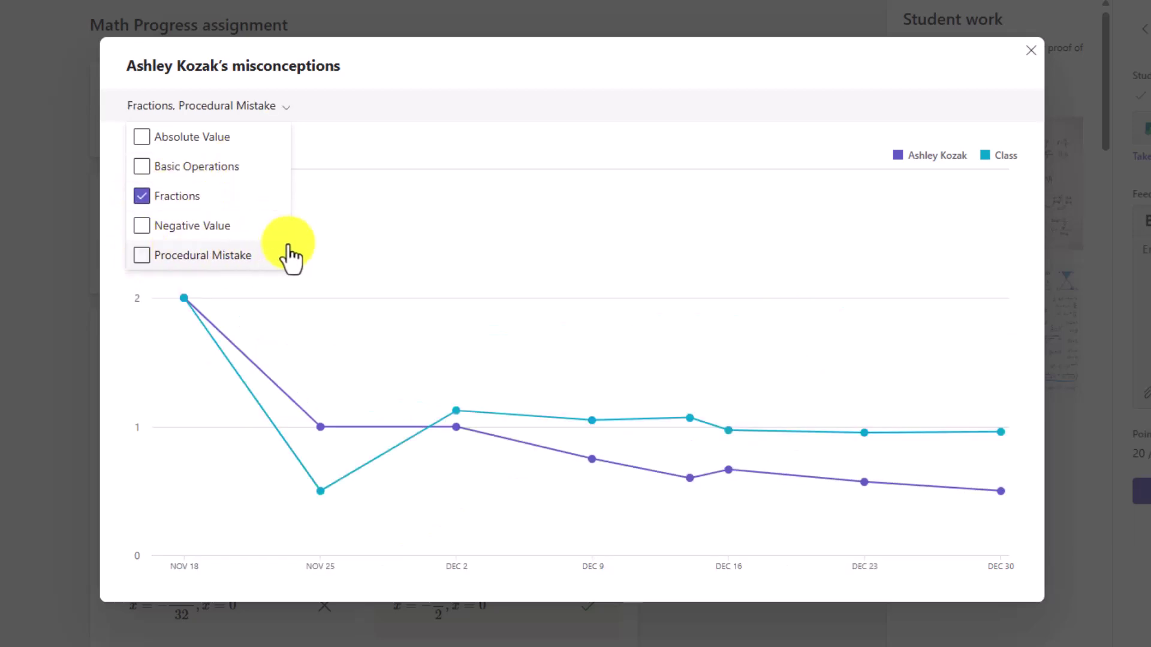
{"action": "left_click", "coordinate": [140, 258]}
{"action": "left_click", "coordinate": [142, 199]}
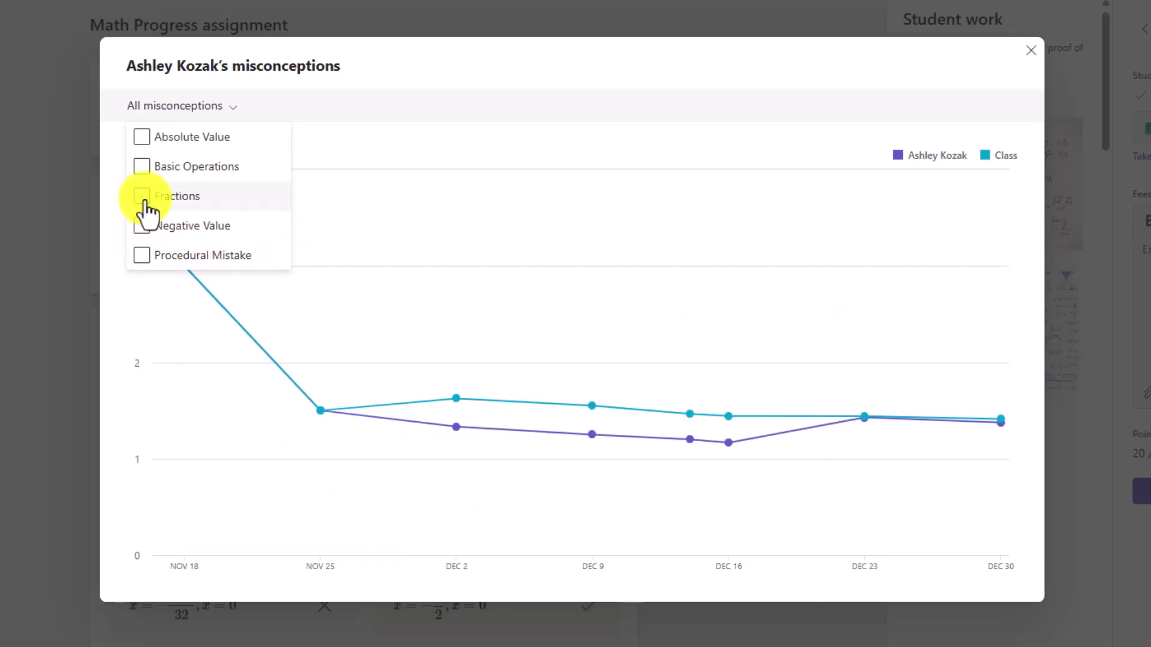
{"action": "left_click", "coordinate": [143, 137]}
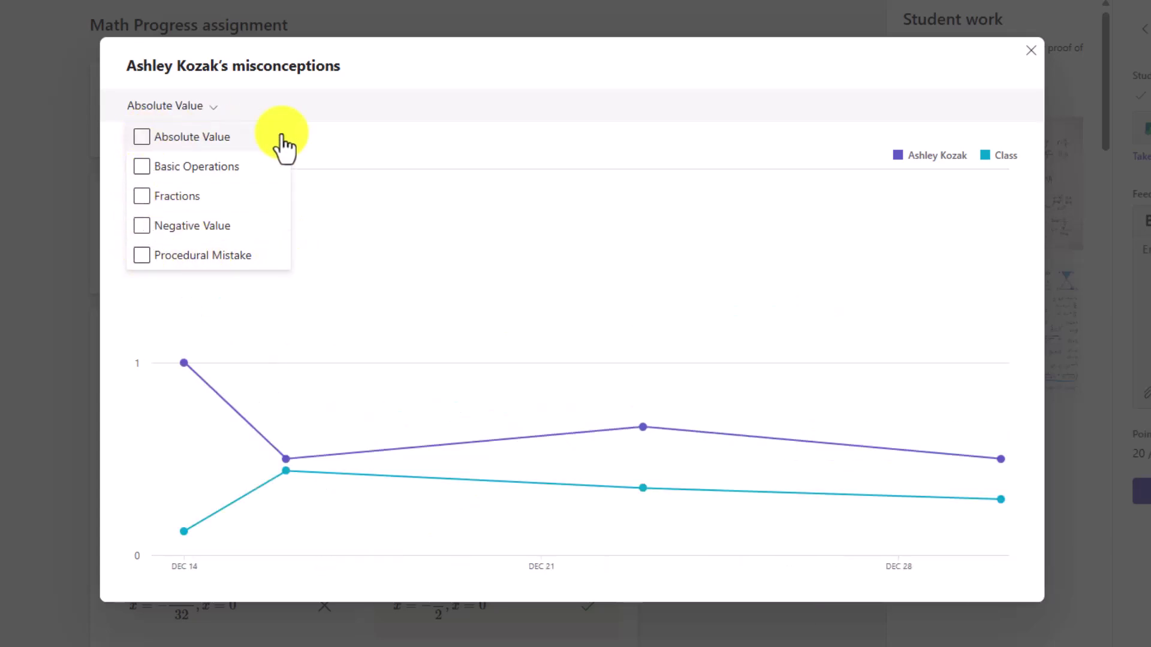
{"action": "left_click", "coordinate": [213, 109]}
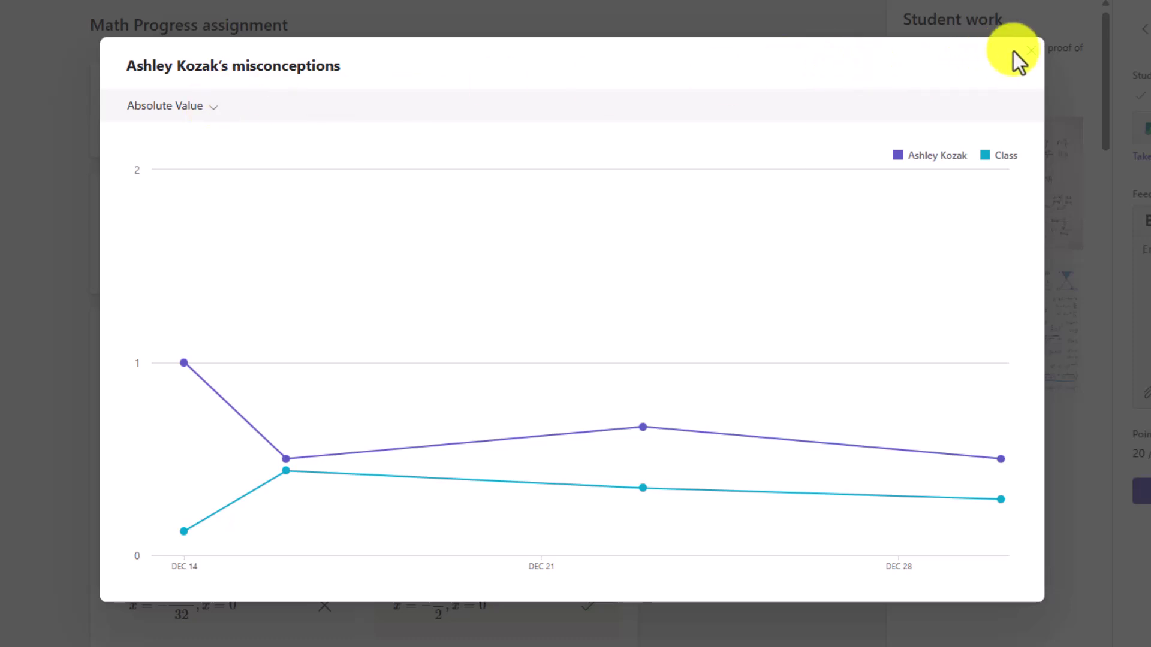
{"action": "left_click", "coordinate": [1030, 50]}
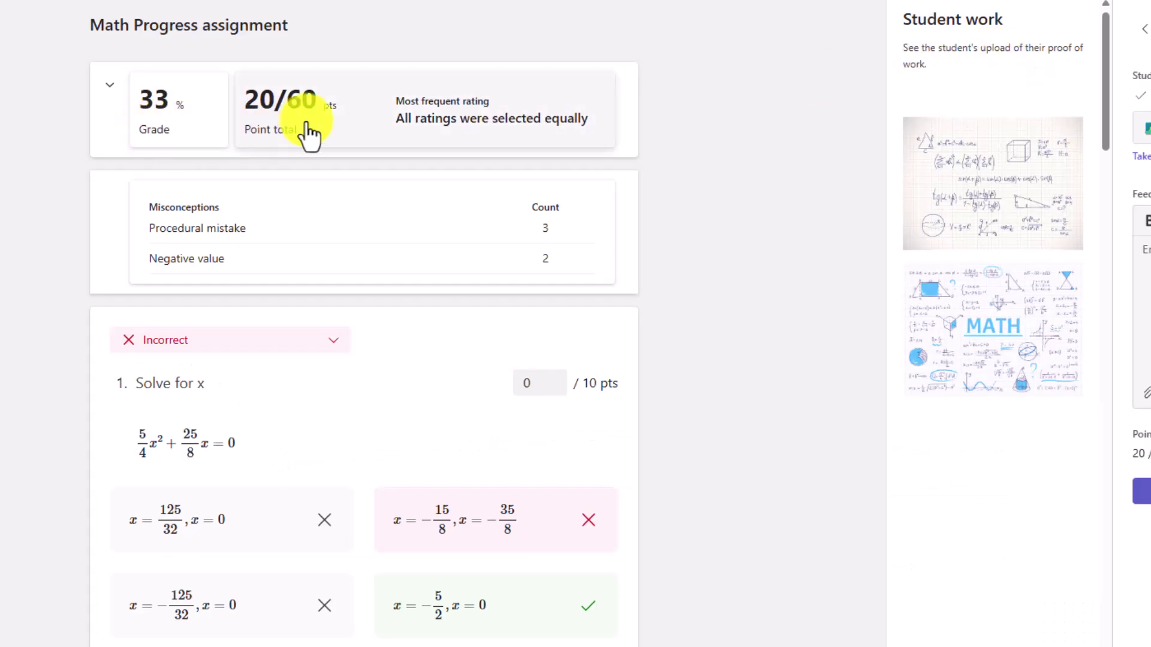
Open the student's assignment history with reported difficulty and grades, then the Assignment report dropdown.
{"action": "left_click", "coordinate": [390, 124]}
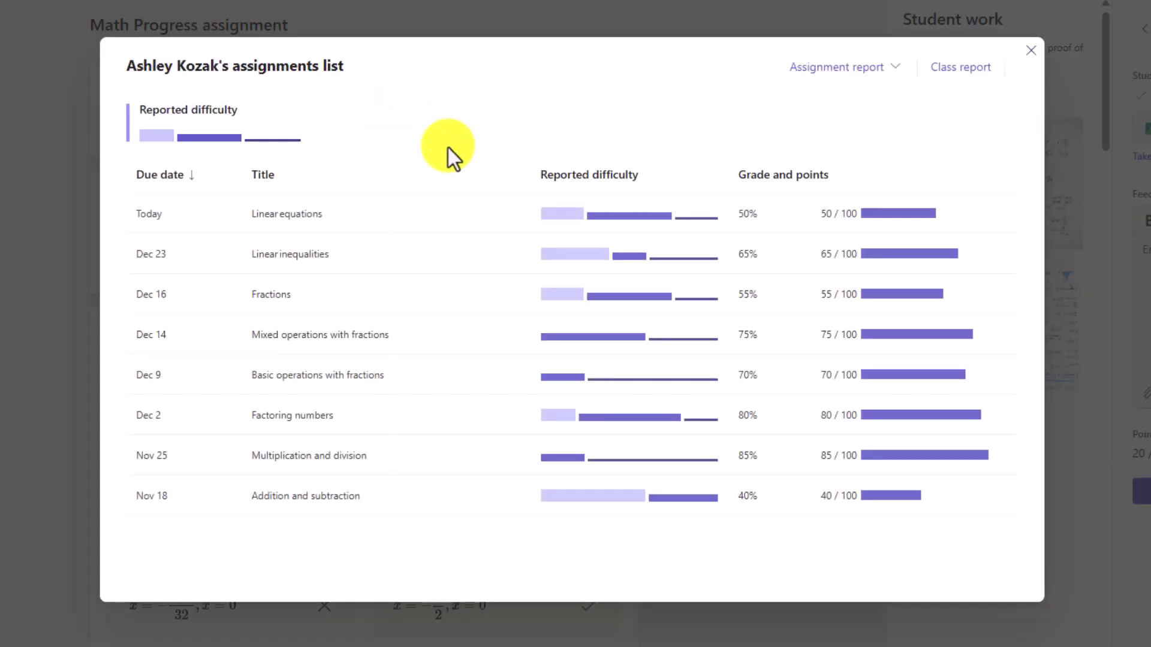
{"action": "mouse_move", "coordinate": [156, 135]}
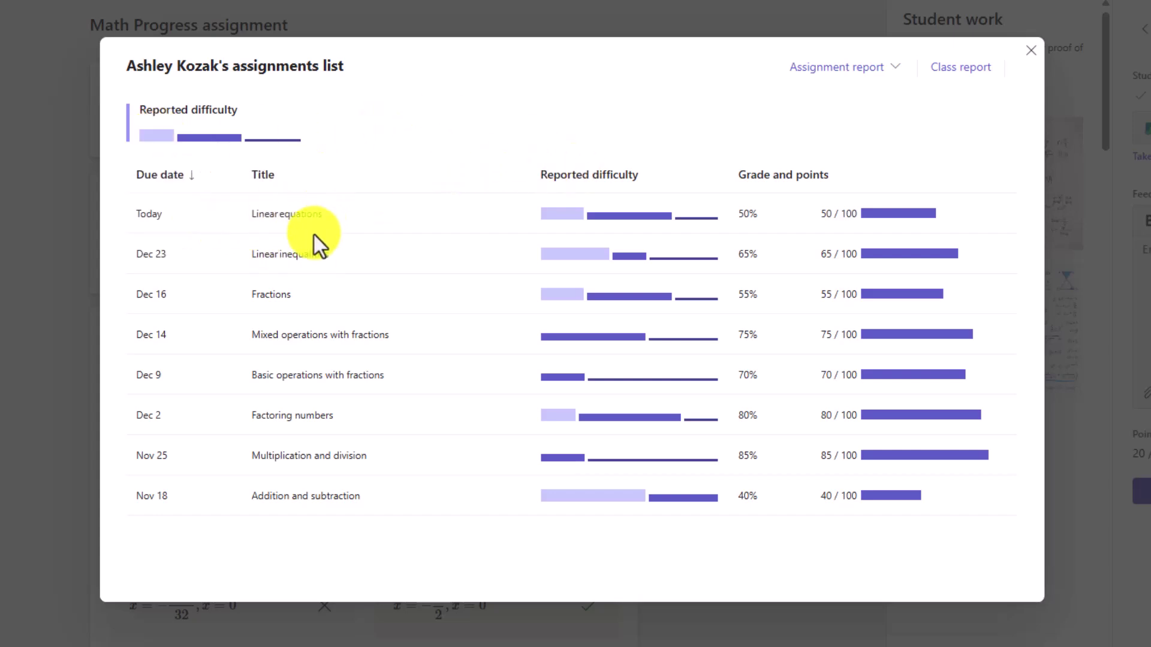
{"action": "mouse_move", "coordinate": [596, 495]}
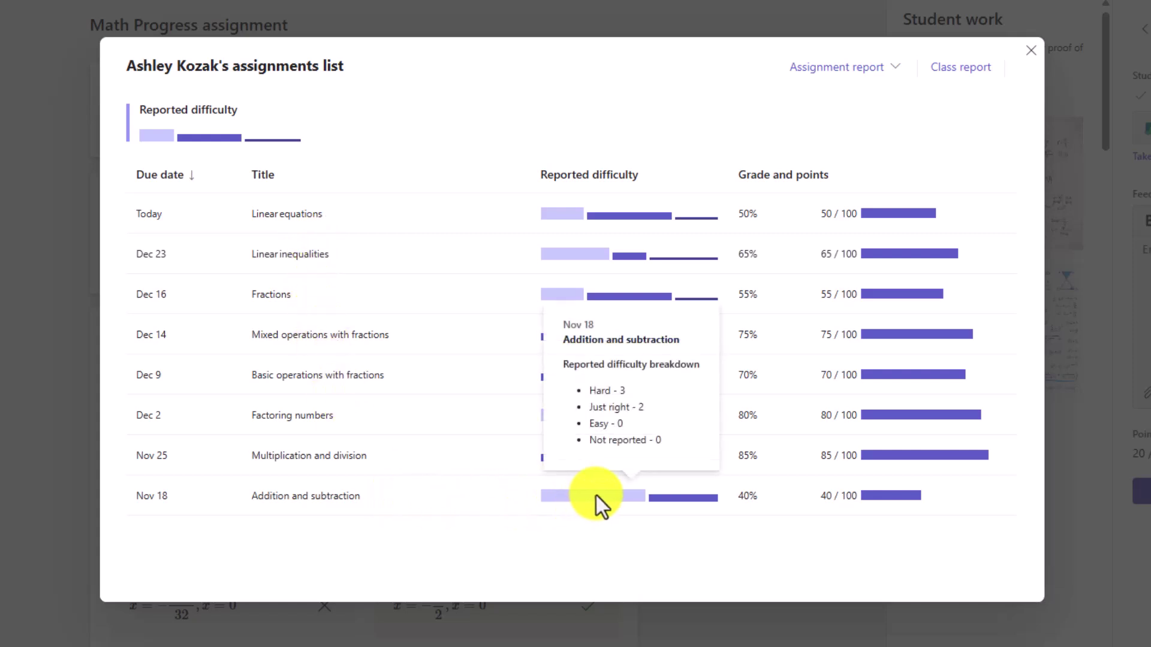
{"action": "mouse_move", "coordinate": [671, 218]}
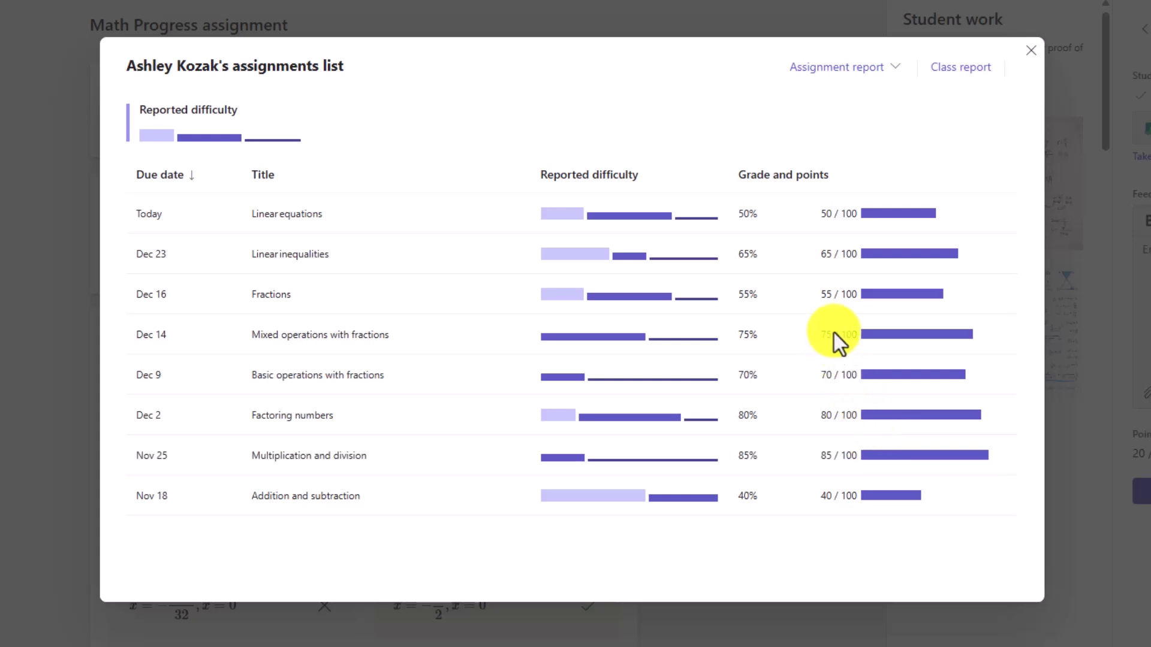
{"action": "left_click", "coordinate": [895, 66]}
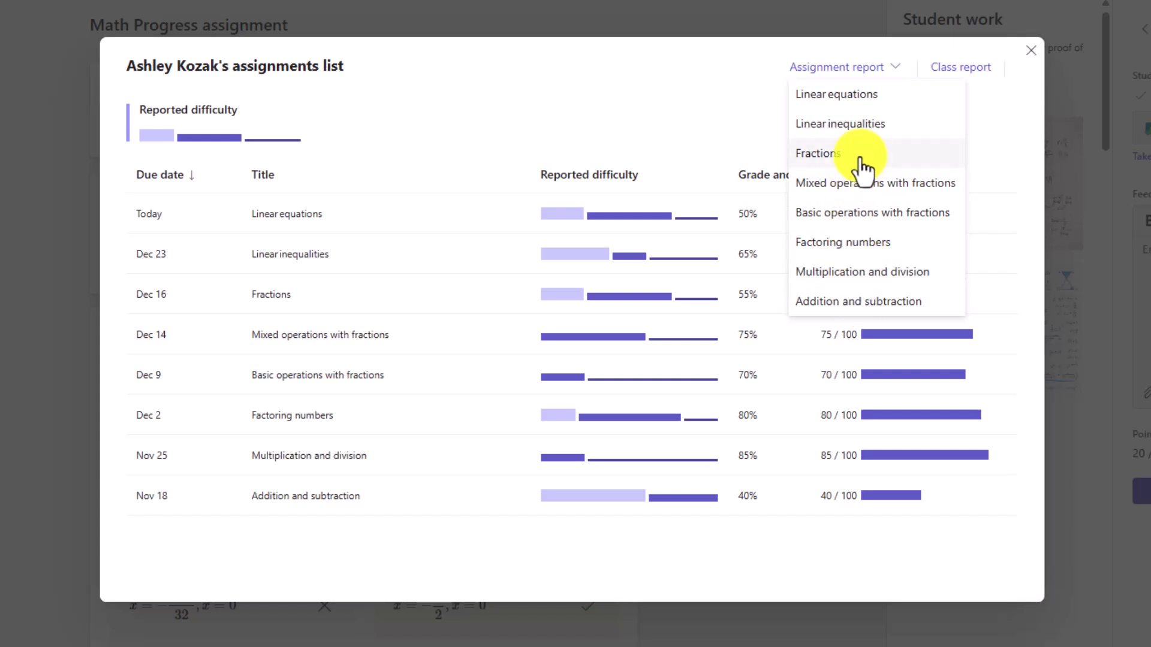
View the Multiplication and division and Fractions question reports, returning to the assignments list.
{"action": "left_click", "coordinate": [885, 270]}
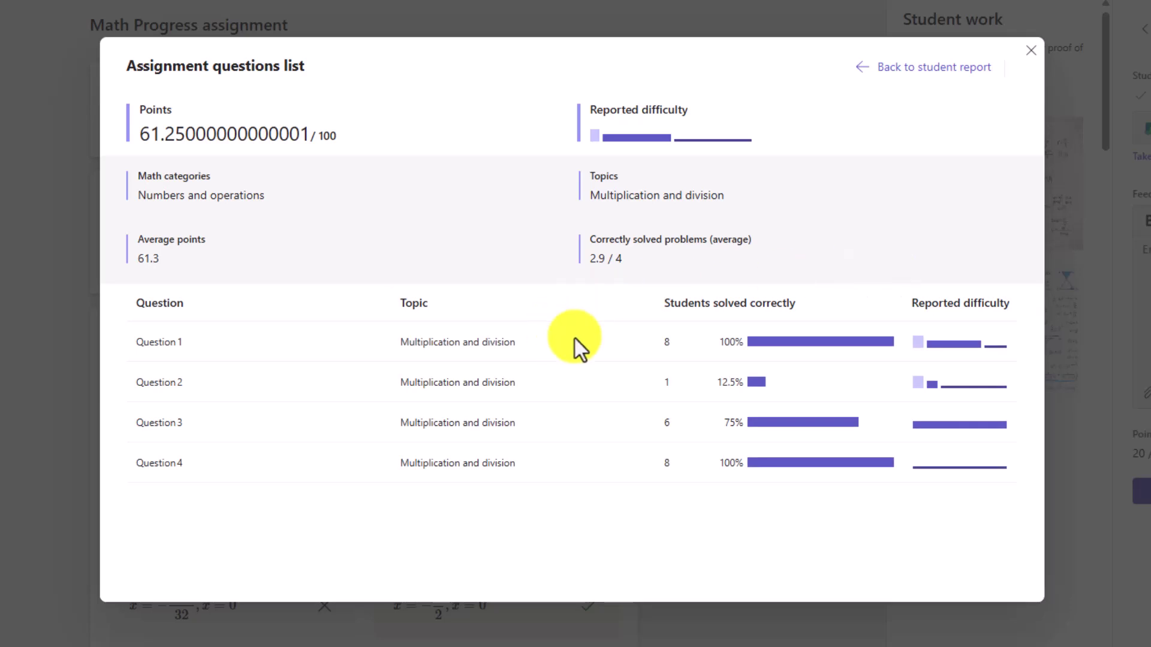
{"action": "left_click", "coordinate": [862, 73]}
{"action": "left_click", "coordinate": [855, 73]}
{"action": "left_click", "coordinate": [815, 148]}
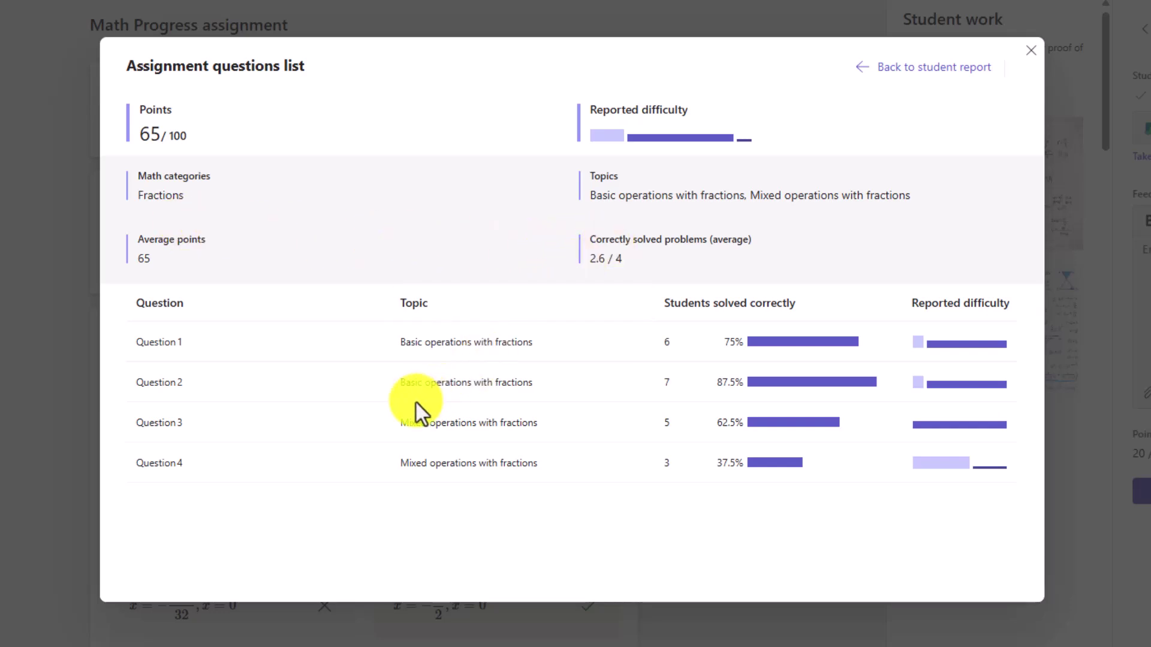
{"action": "left_click", "coordinate": [863, 68]}
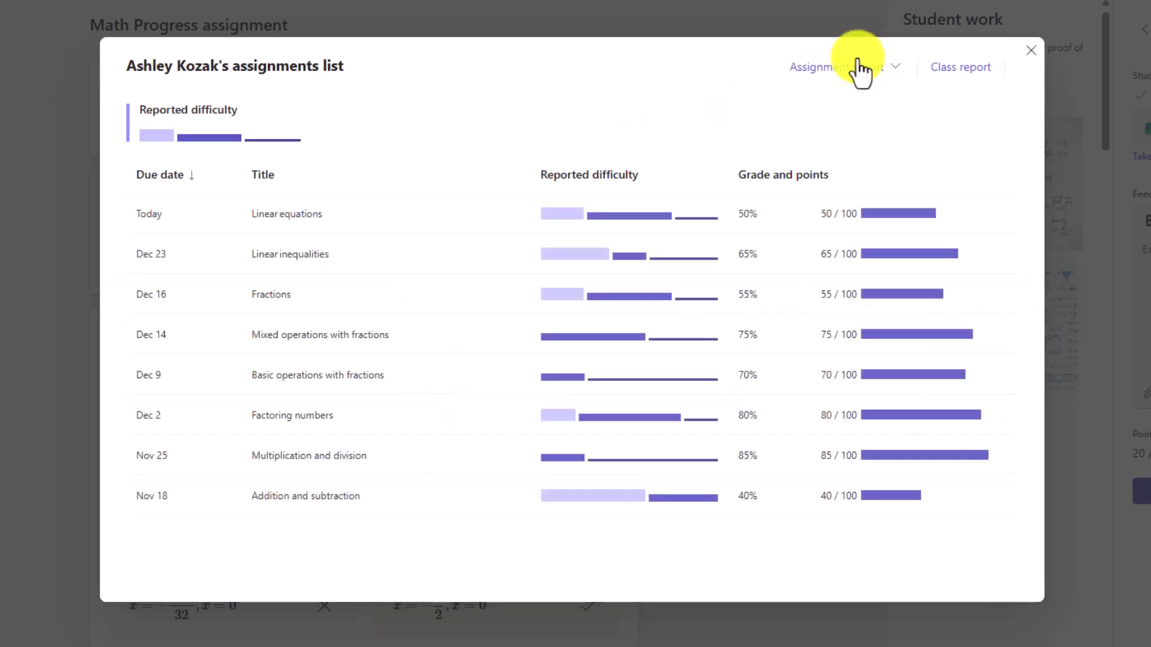
Check the class assignments report and its date range filter, then close the reports.
{"action": "left_click", "coordinate": [976, 71]}
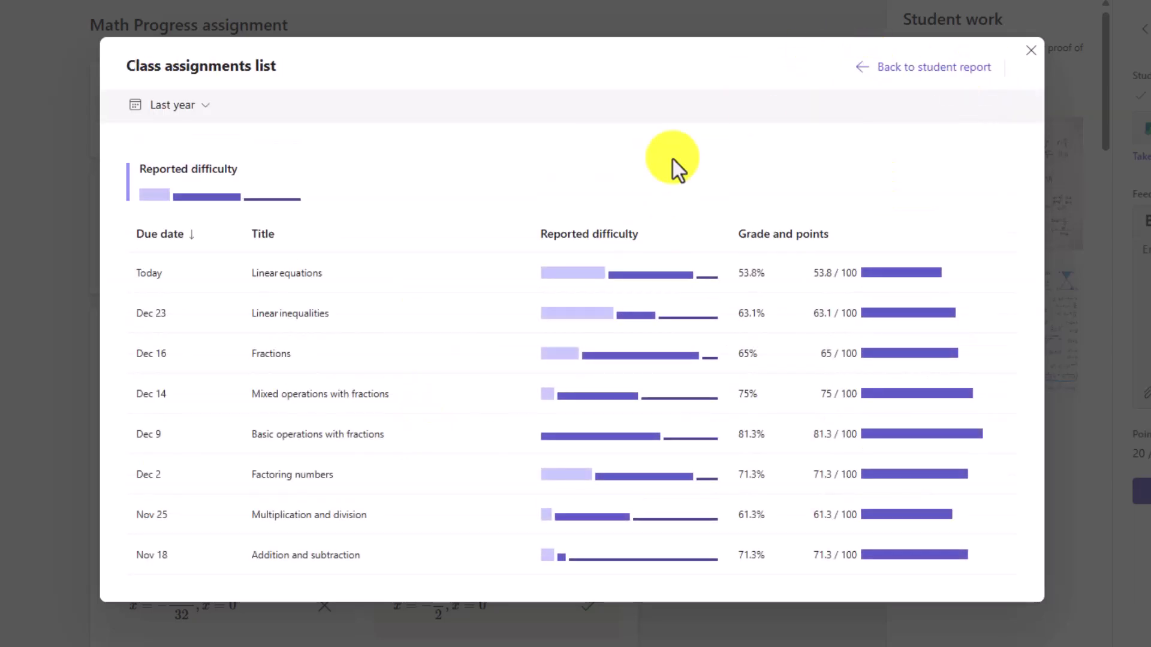
{"action": "left_click", "coordinate": [191, 108]}
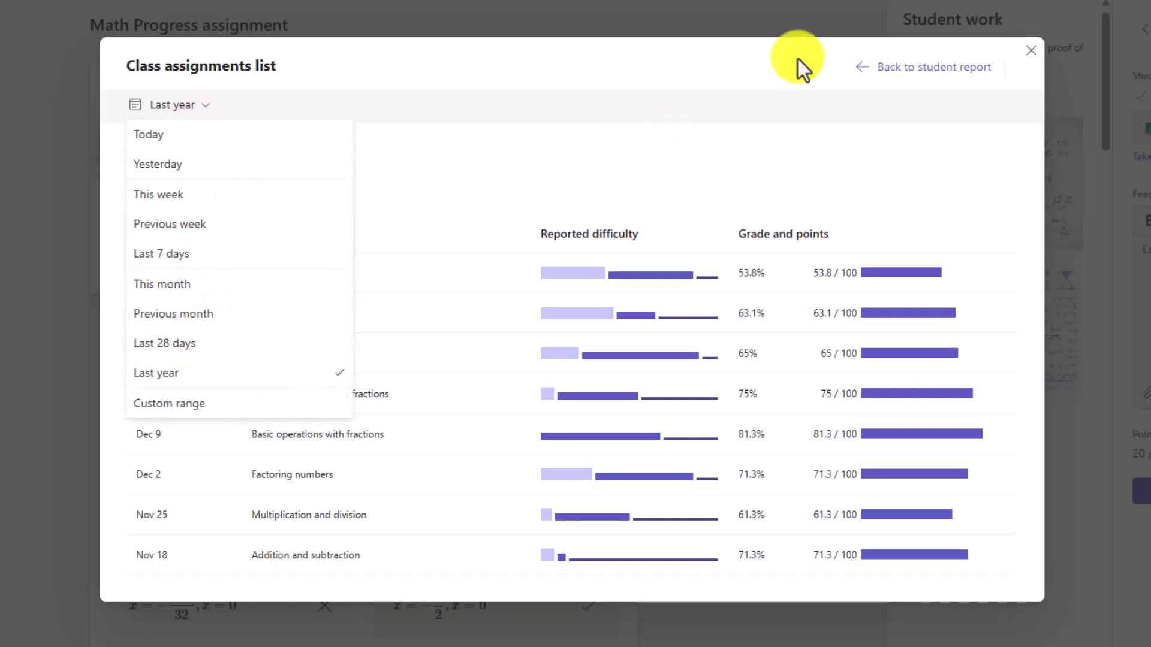
{"action": "left_click", "coordinate": [911, 67]}
{"action": "left_click", "coordinate": [1031, 50]}
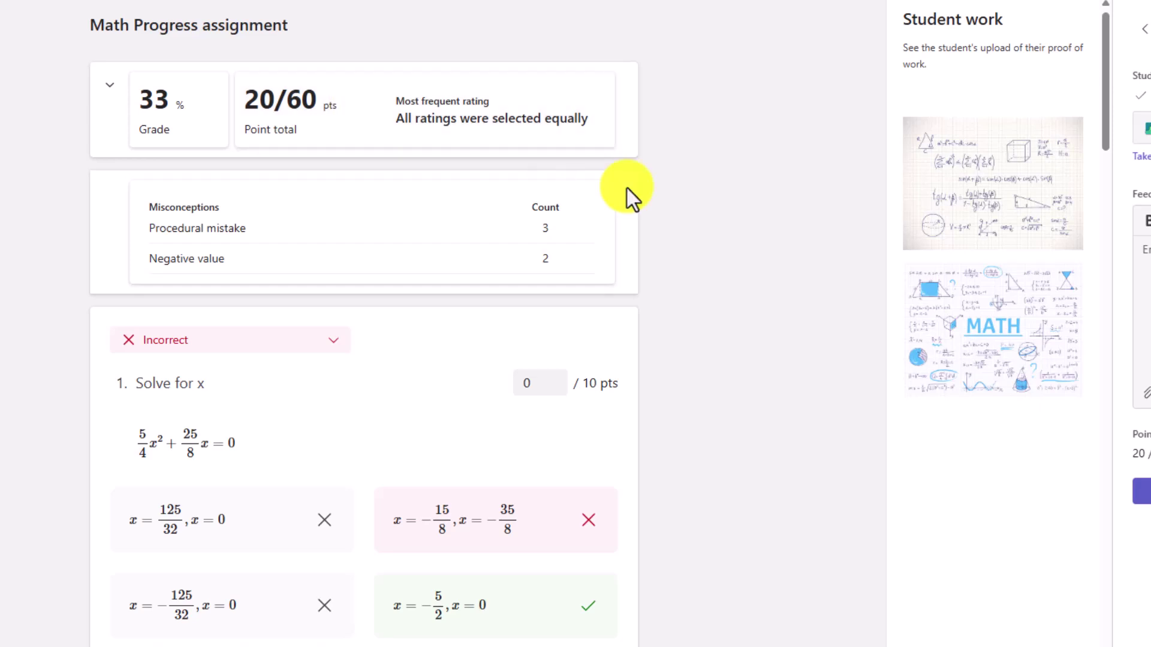
{"action": "scroll", "coordinate": [655, 205], "scroll_direction": "down", "scroll_amount": 2}
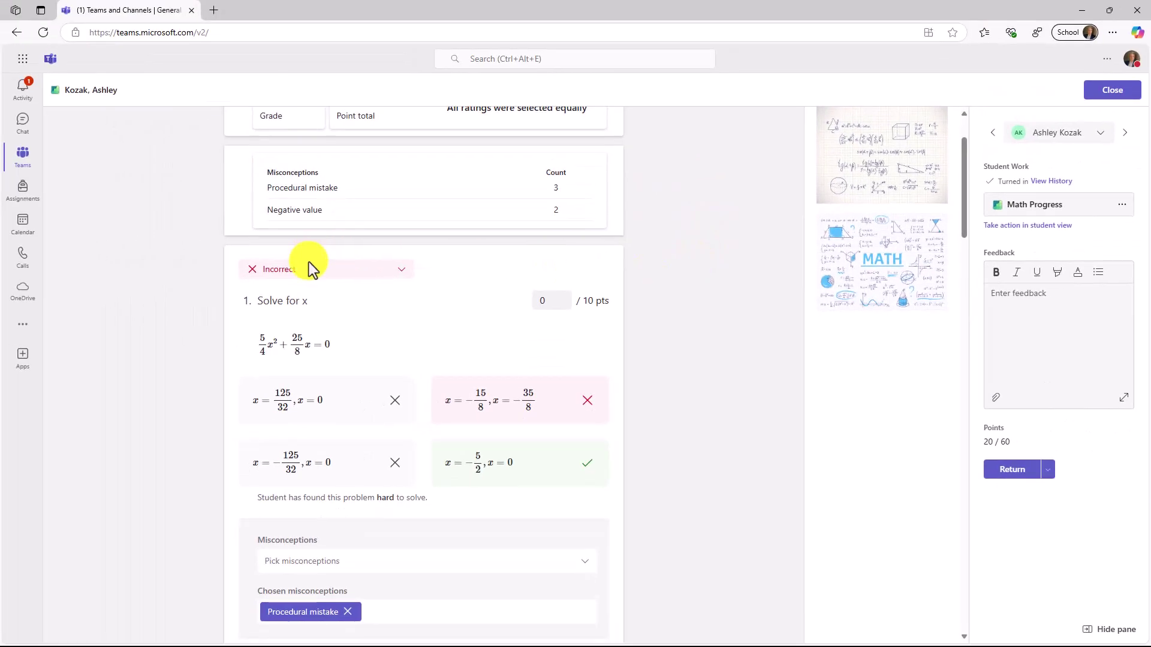
{"action": "scroll", "coordinate": [436, 315], "scroll_direction": "down", "scroll_amount": 4}
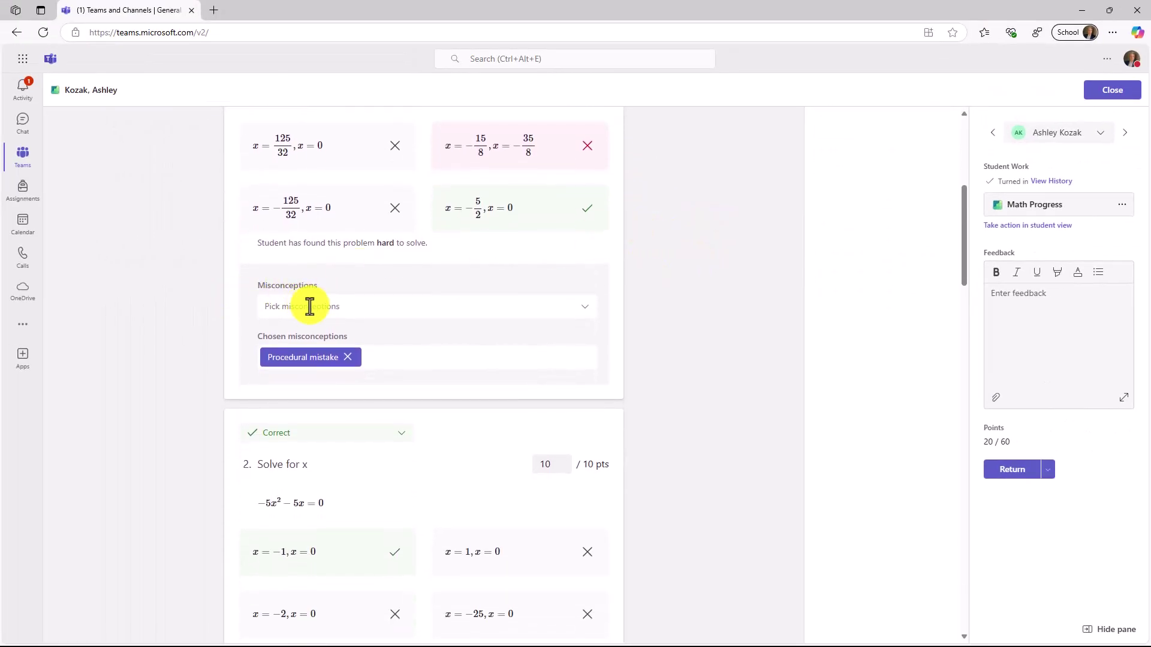
{"action": "left_click", "coordinate": [589, 313]}
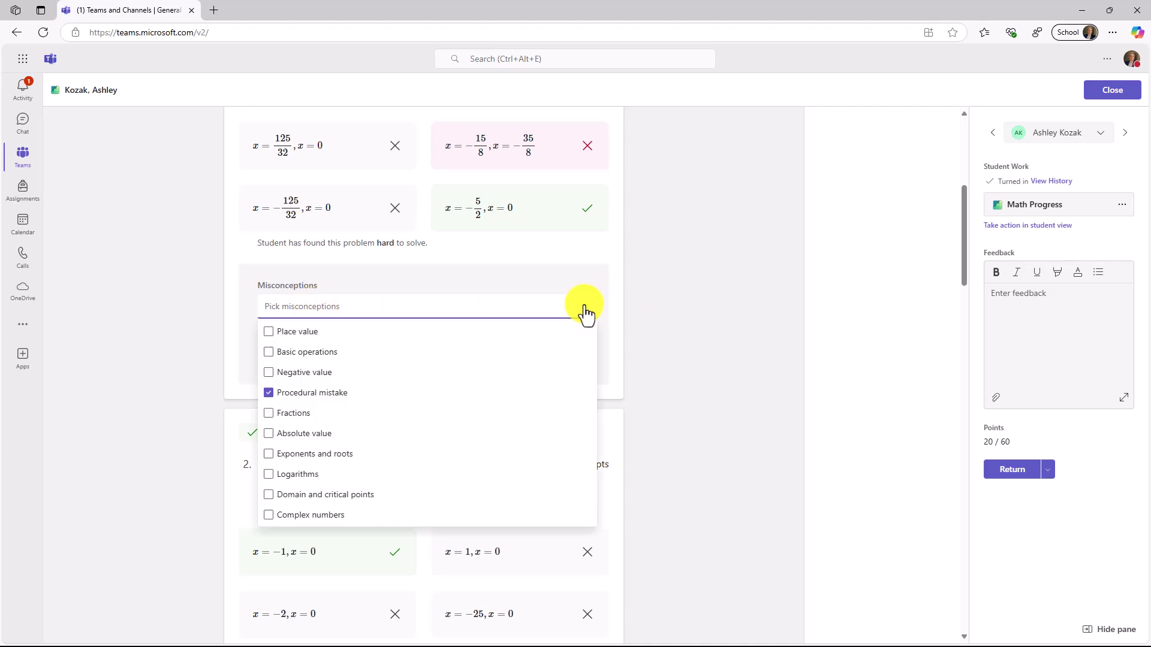
{"action": "left_click", "coordinate": [585, 313]}
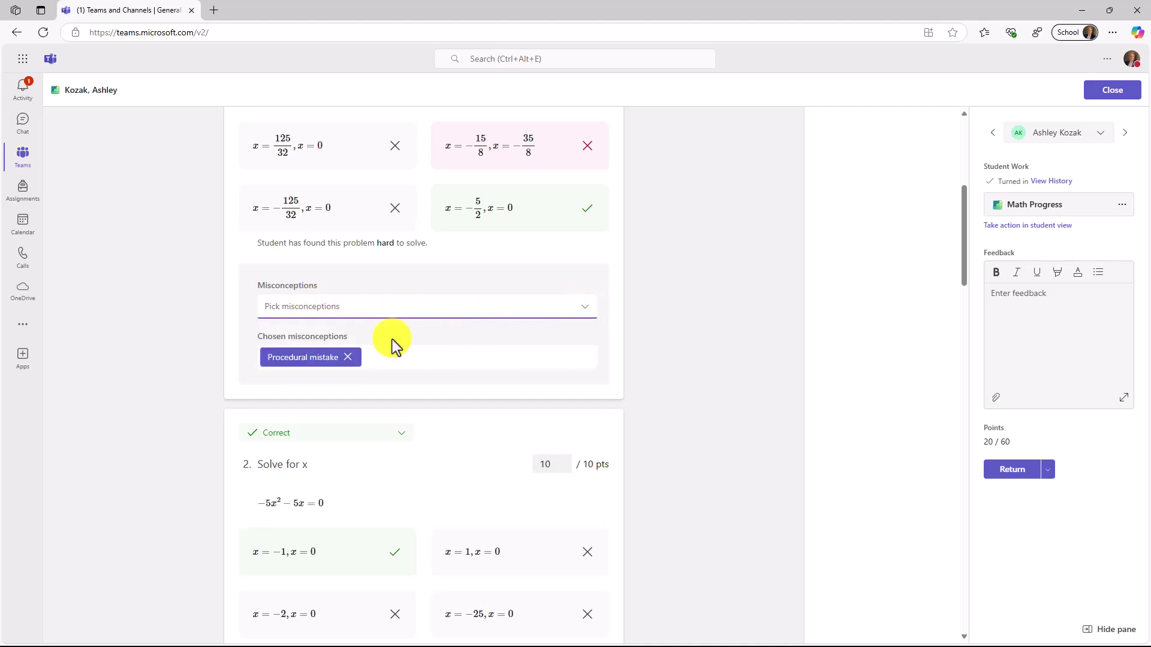
{"action": "left_click", "coordinate": [587, 315]}
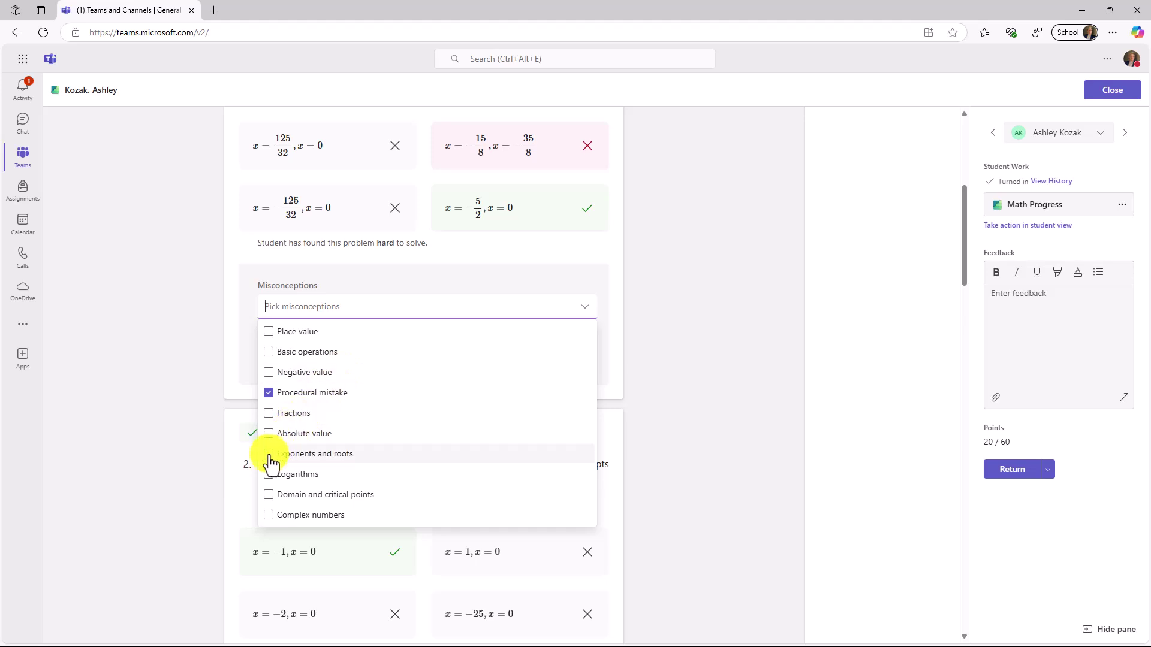
{"action": "left_click", "coordinate": [586, 311]}
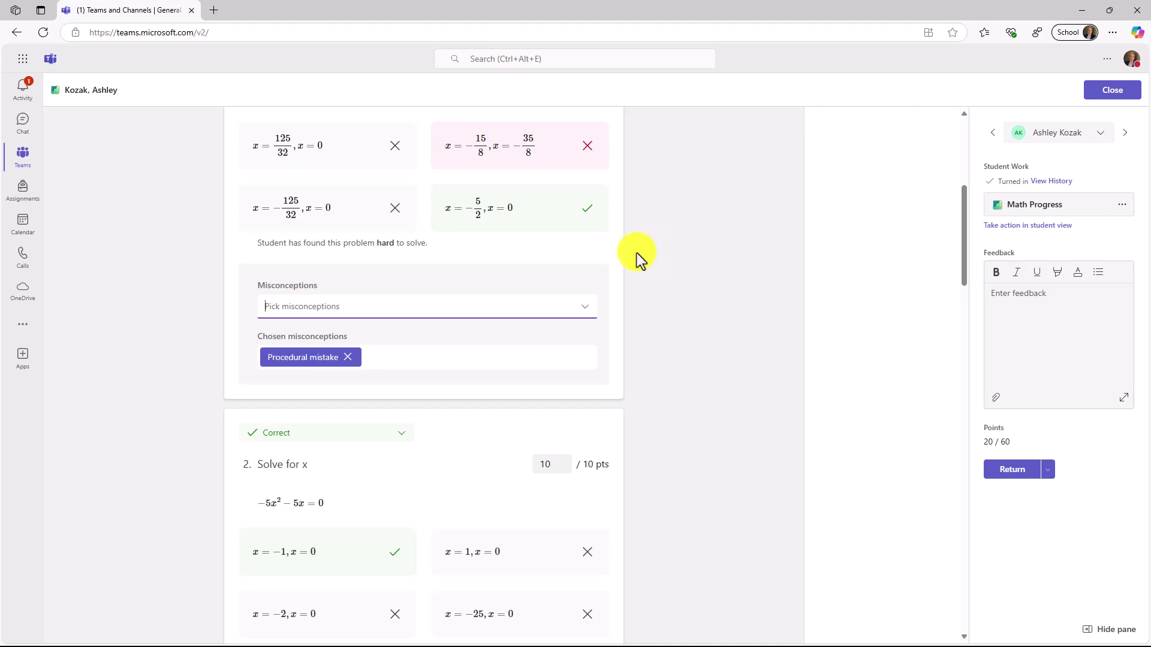
{"action": "scroll", "coordinate": [634, 287], "scroll_direction": "down", "scroll_amount": 12}
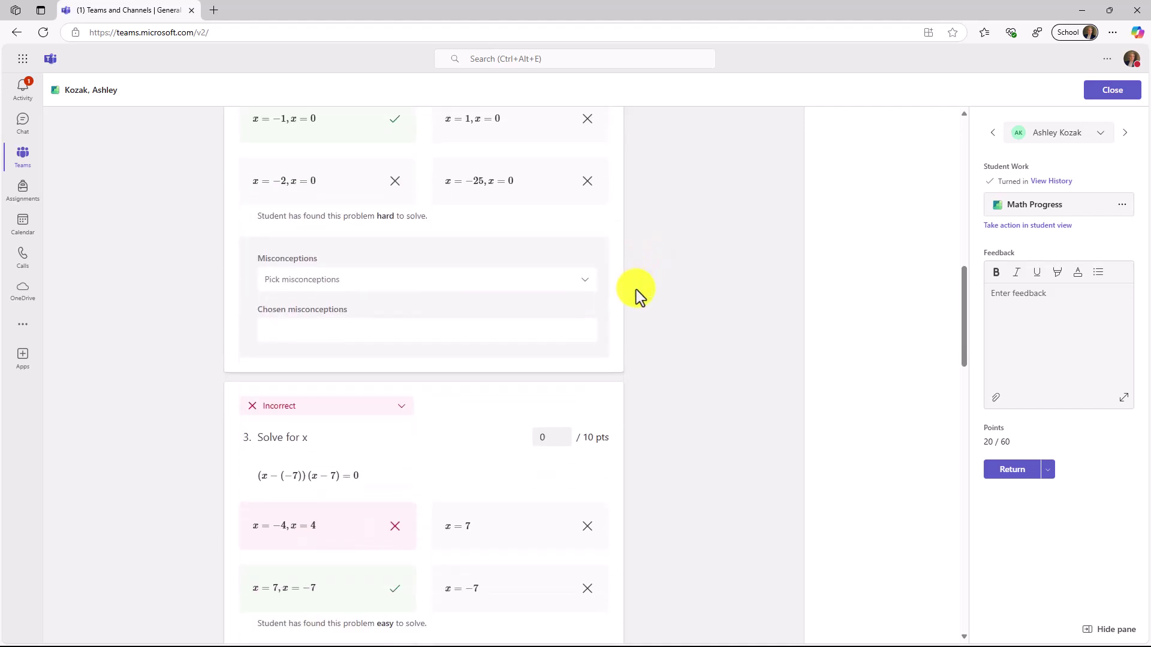
{"action": "scroll", "coordinate": [638, 290], "scroll_direction": "down", "scroll_amount": 12}
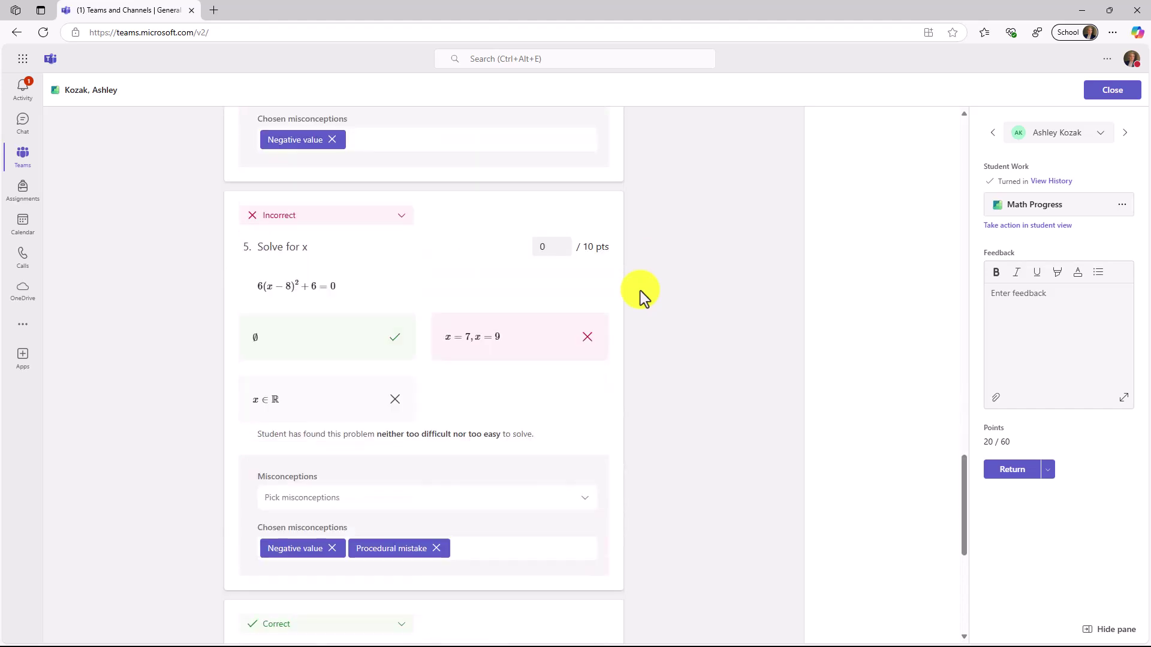
{"action": "scroll", "coordinate": [641, 290], "scroll_direction": "down", "scroll_amount": 6}
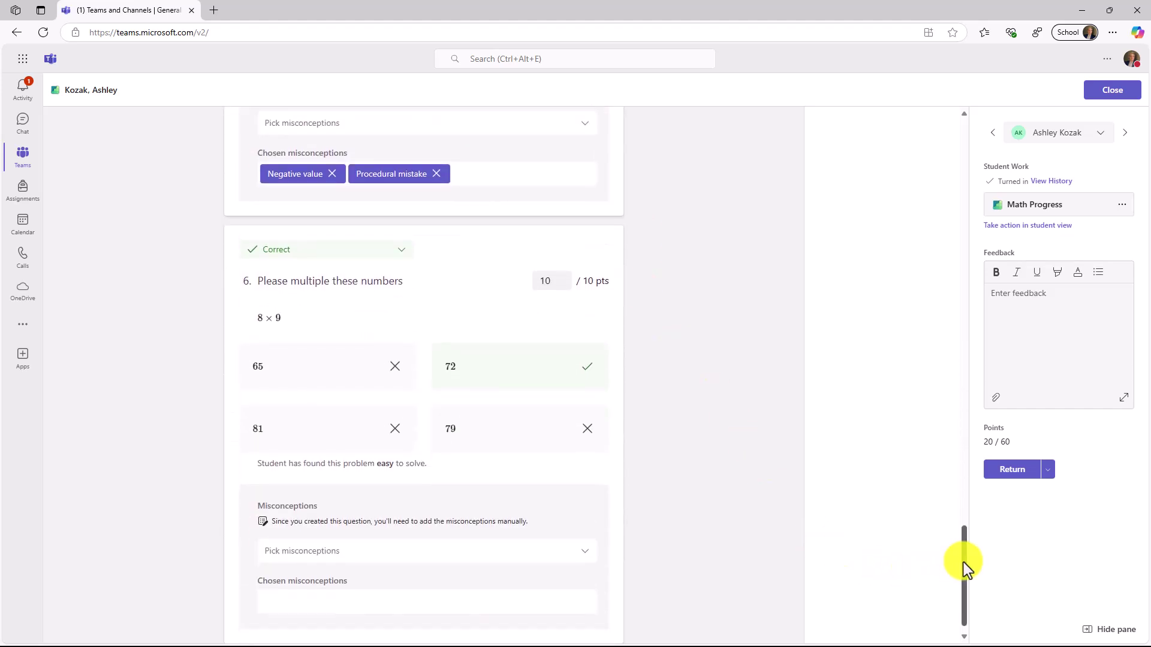
{"action": "left_click_drag", "start_coordinate": [963, 562], "coordinate": [930, 134]}
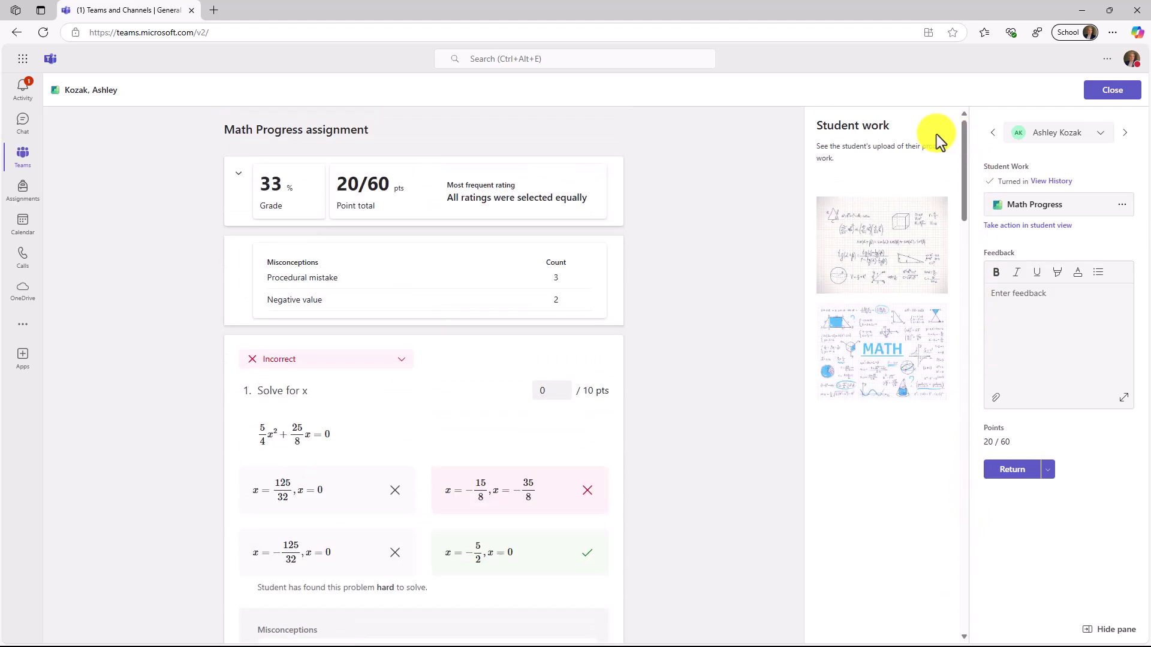
{"action": "left_click", "coordinate": [875, 254]}
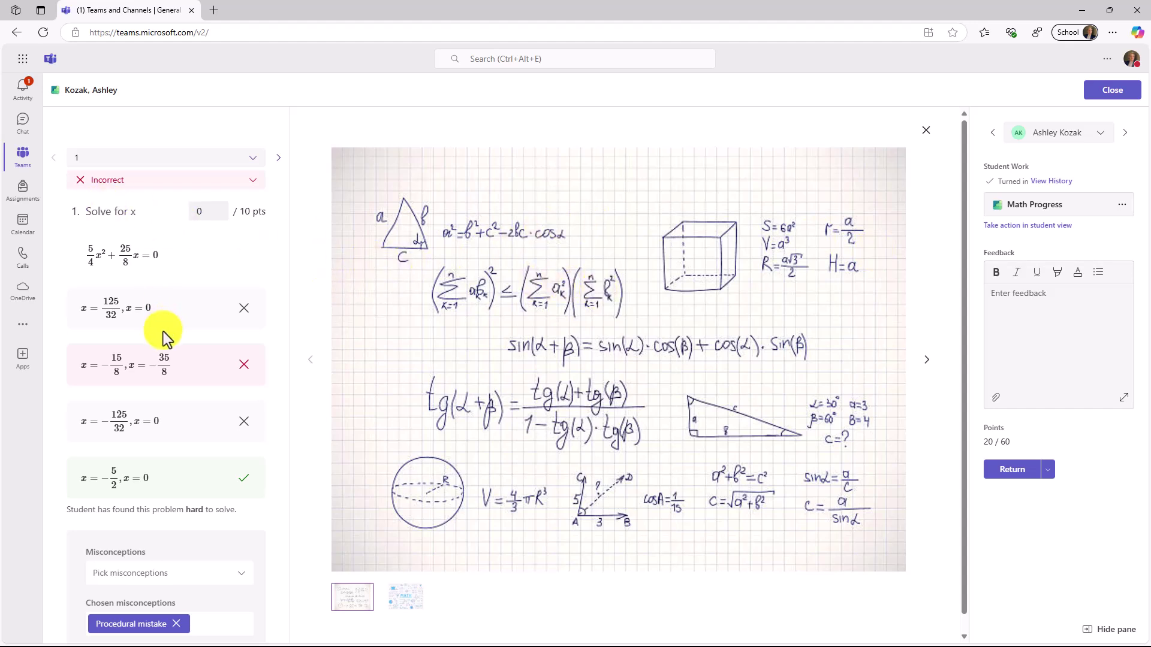
{"action": "left_click", "coordinate": [927, 359]}
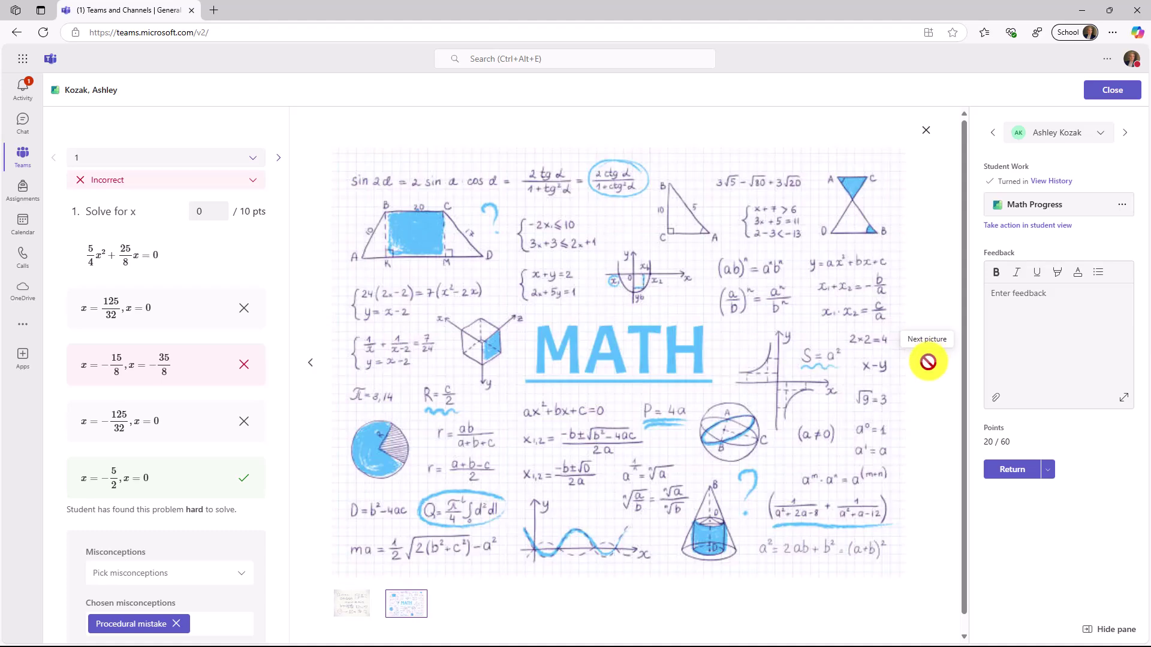
{"action": "left_click", "coordinate": [926, 133]}
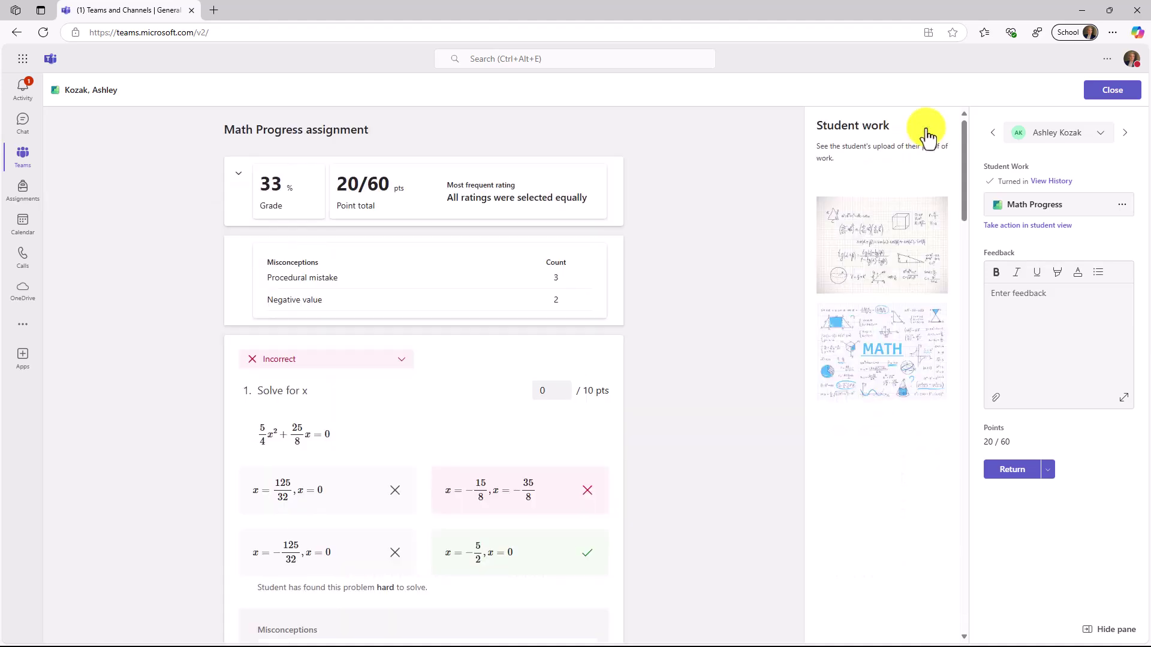
Paste the feedback 'Needs a little more work, check out the solutions' and return the quiz.
{"action": "left_click", "coordinate": [1047, 321]}
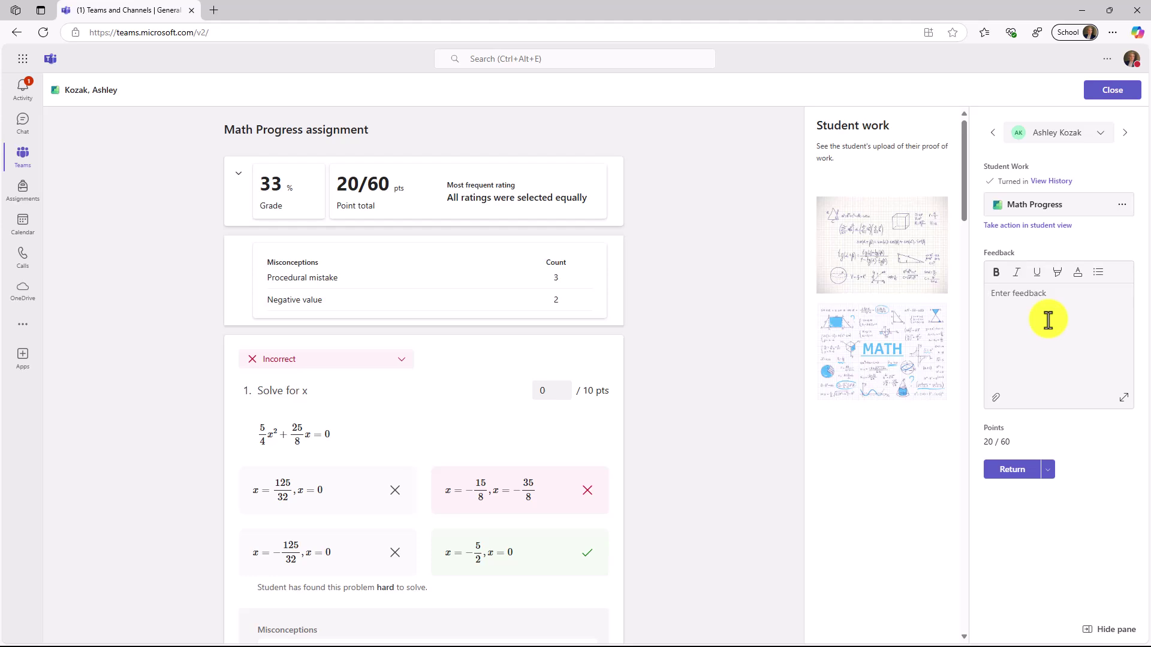
{"action": "type", "text": "Needs a little more work, check out the solutions"}
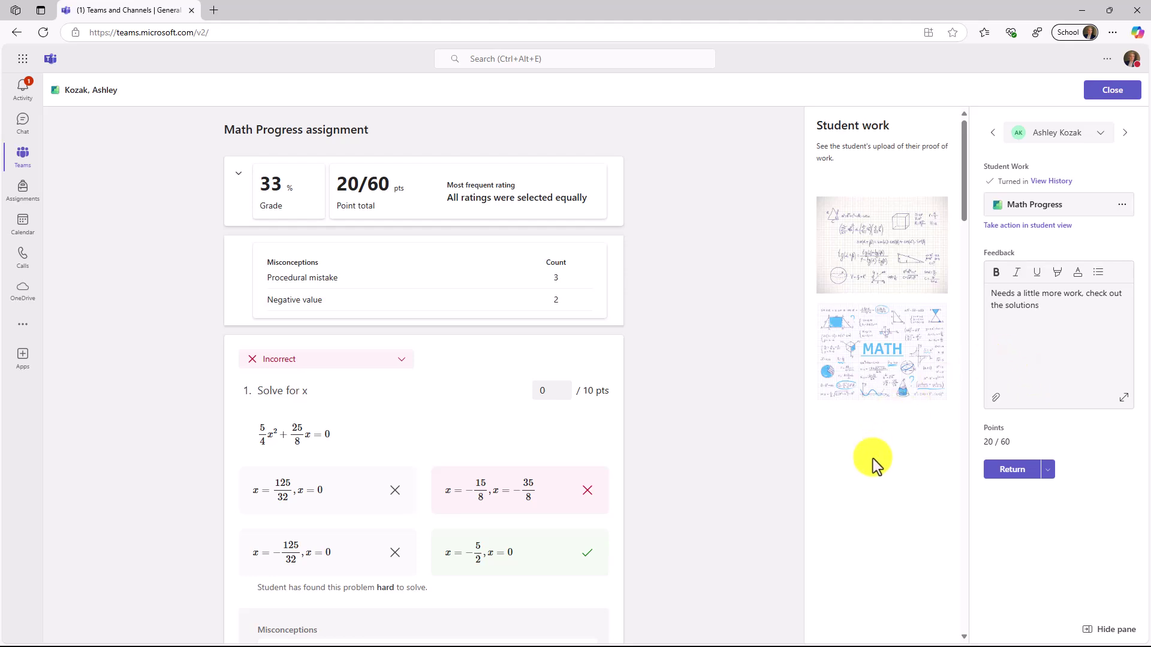
{"action": "left_click", "coordinate": [1007, 474]}
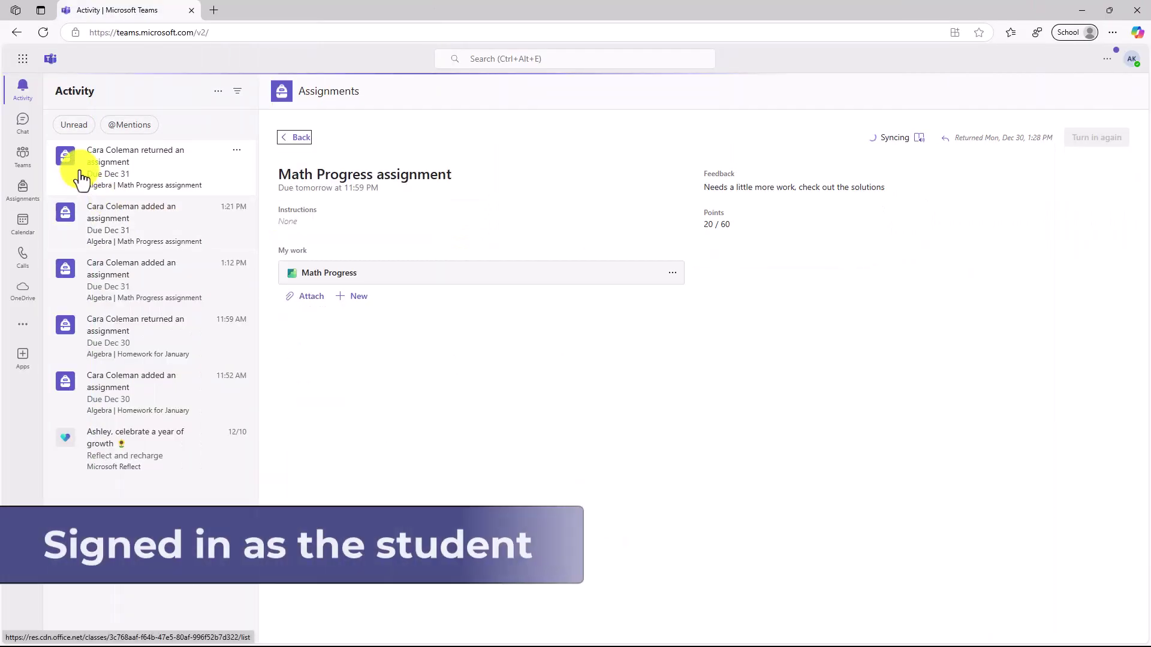
From the returned-assignment notification, open the graded Math Progress results showing 33% and 20/60 points.
{"action": "left_click", "coordinate": [81, 178]}
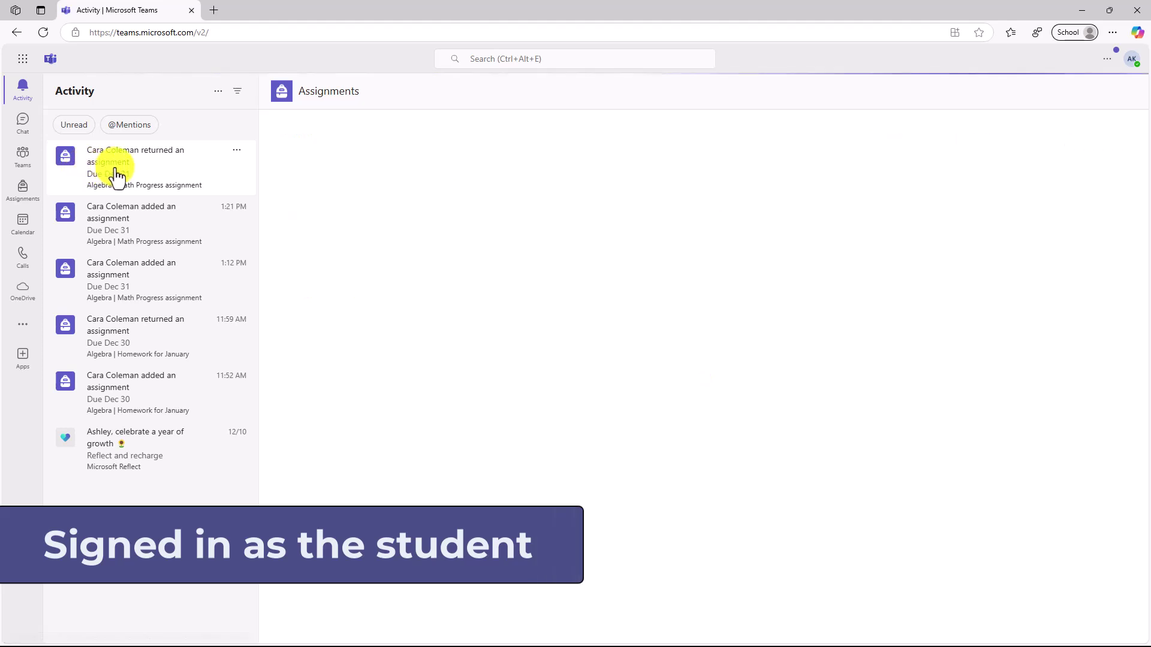
{"action": "scroll", "coordinate": [495, 242], "scroll_direction": "down", "scroll_amount": 1}
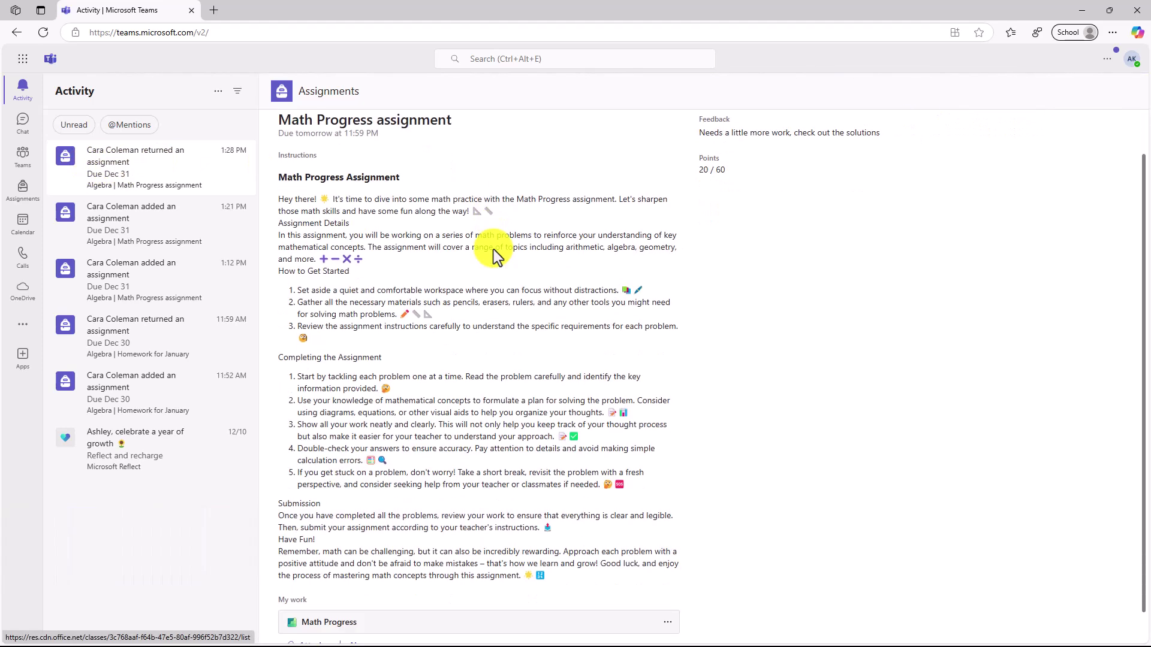
{"action": "left_click", "coordinate": [436, 601]}
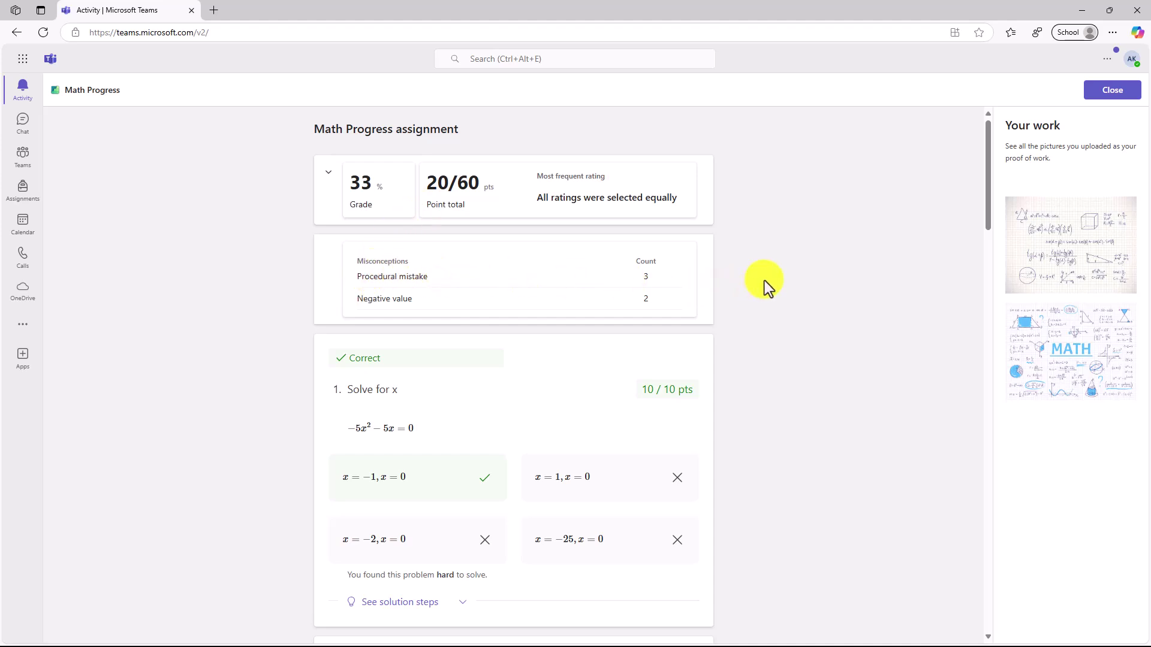
Expand question 1's ten quadratic-formula solution steps, ending with x = −1, x = 0.
{"action": "scroll", "coordinate": [764, 280], "scroll_direction": "down", "scroll_amount": 4}
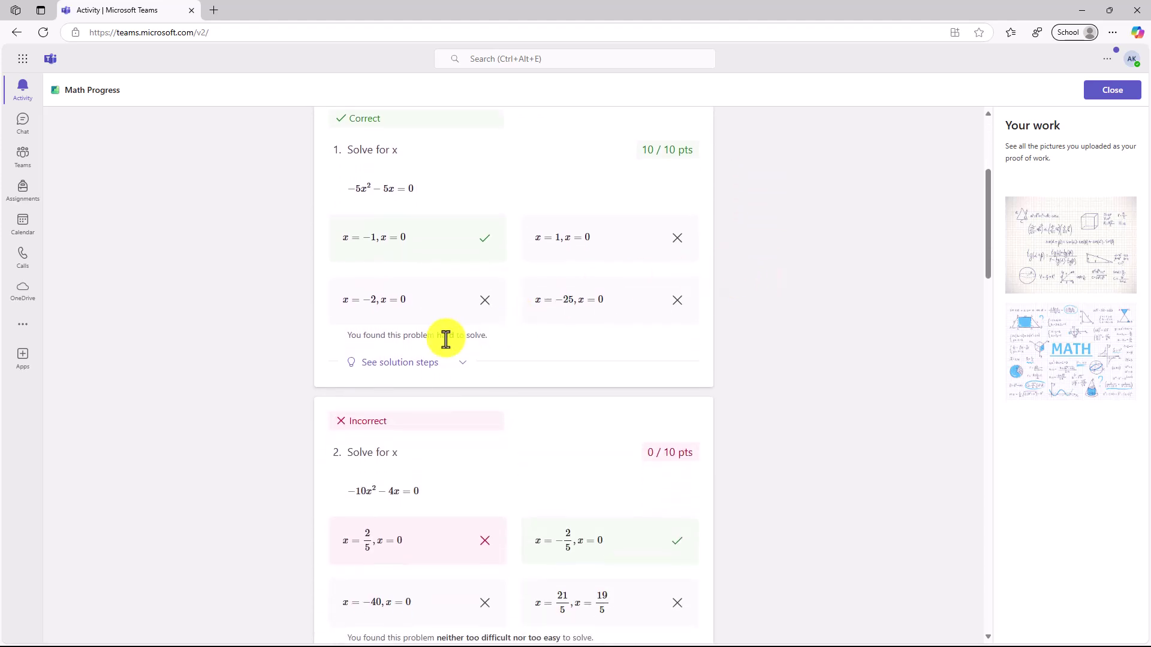
{"action": "scroll", "coordinate": [424, 321], "scroll_direction": "down", "scroll_amount": 1}
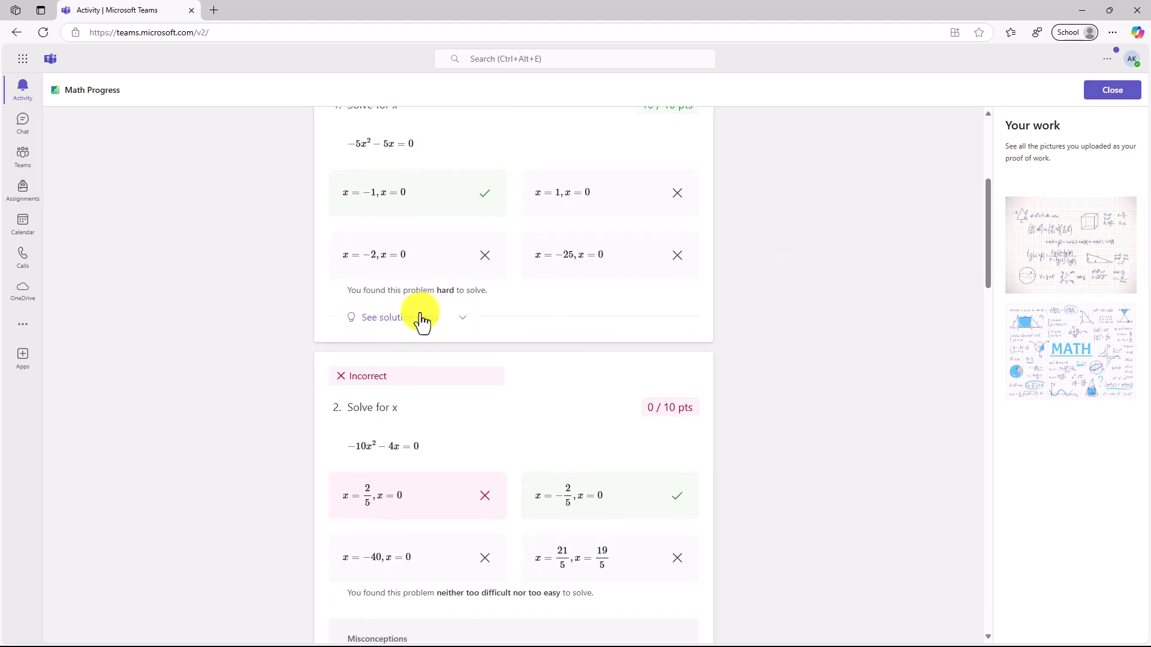
{"action": "left_click", "coordinate": [420, 319]}
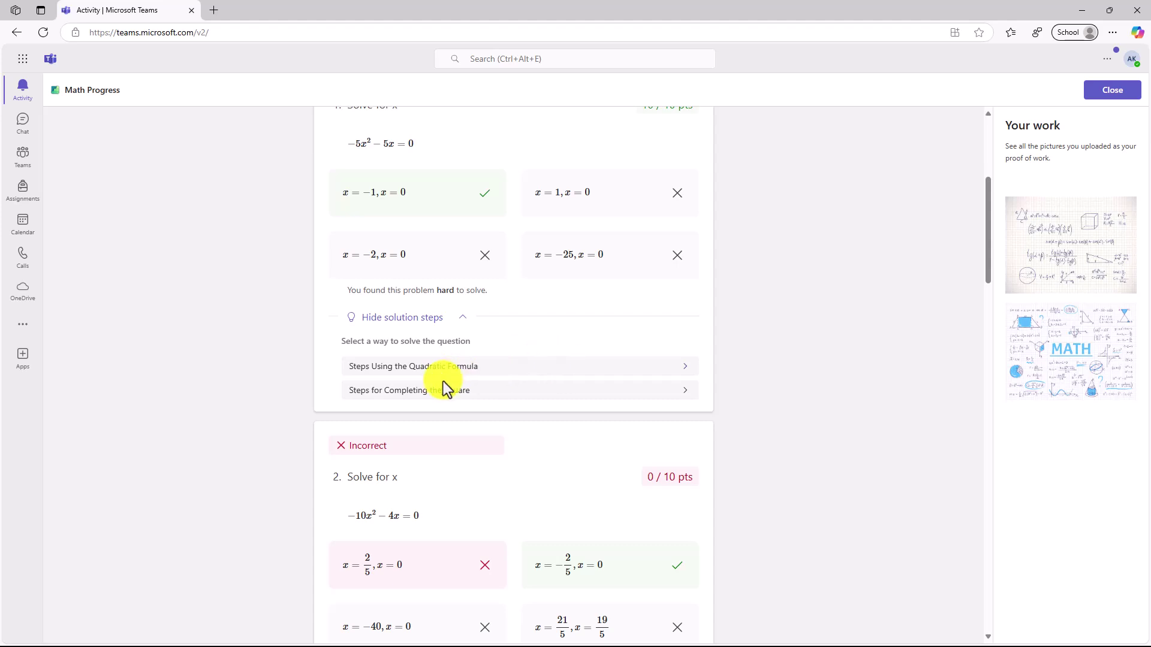
{"action": "left_click", "coordinate": [459, 367]}
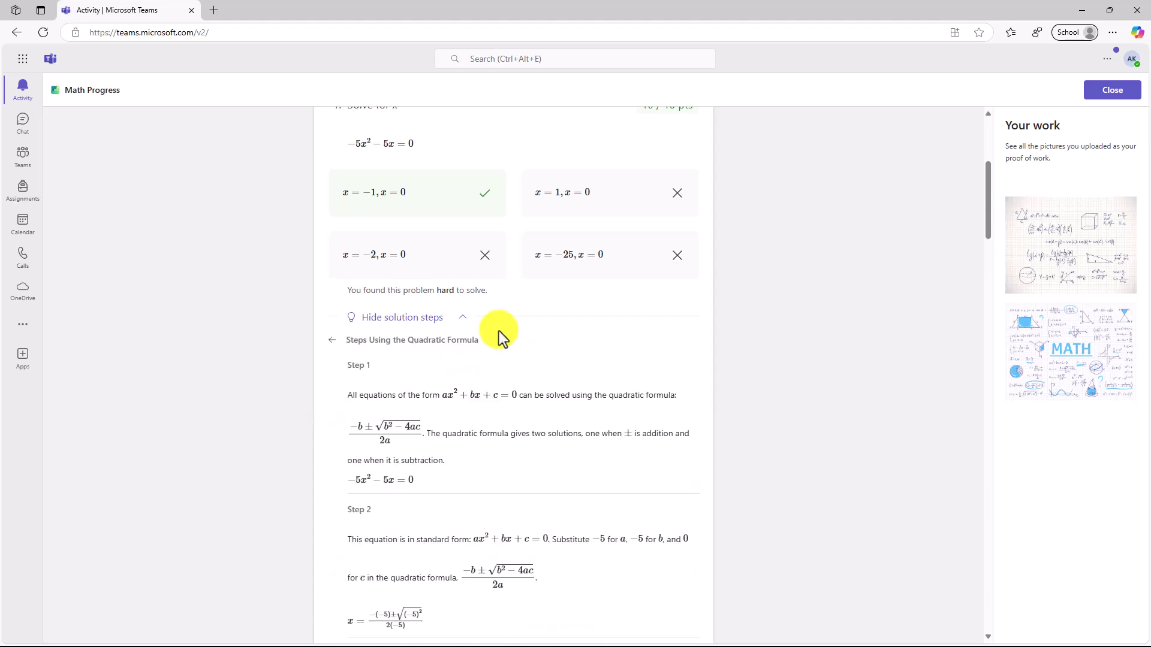
{"action": "scroll", "coordinate": [424, 311], "scroll_direction": "down", "scroll_amount": 2}
{"action": "scroll", "coordinate": [425, 308], "scroll_direction": "down", "scroll_amount": 6}
{"action": "scroll", "coordinate": [425, 308], "scroll_direction": "down", "scroll_amount": 8}
{"action": "scroll", "coordinate": [425, 308], "scroll_direction": "down", "scroll_amount": 2}
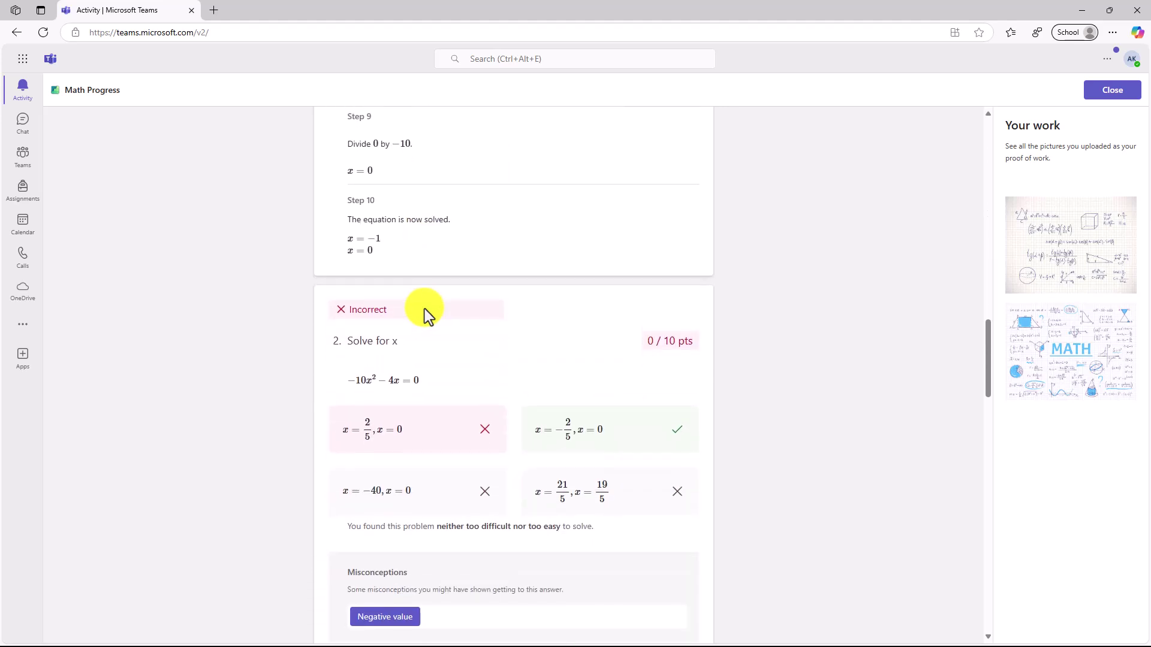
{"action": "scroll", "coordinate": [481, 278], "scroll_direction": "down", "scroll_amount": 2}
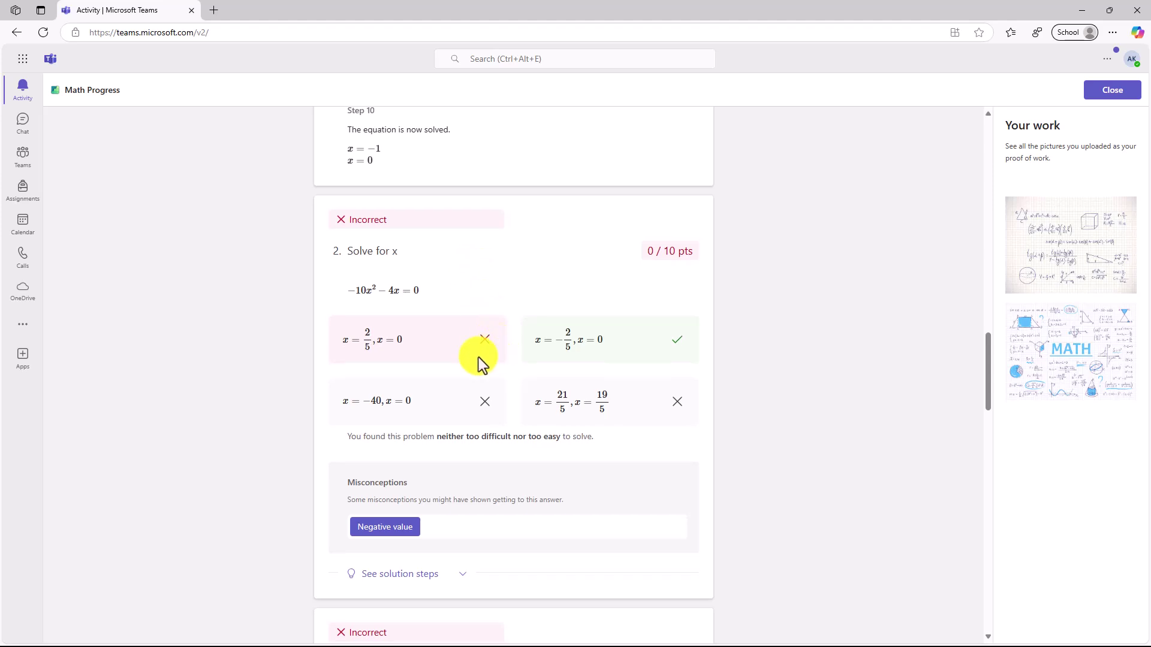
{"action": "scroll", "coordinate": [419, 353], "scroll_direction": "down", "scroll_amount": 2}
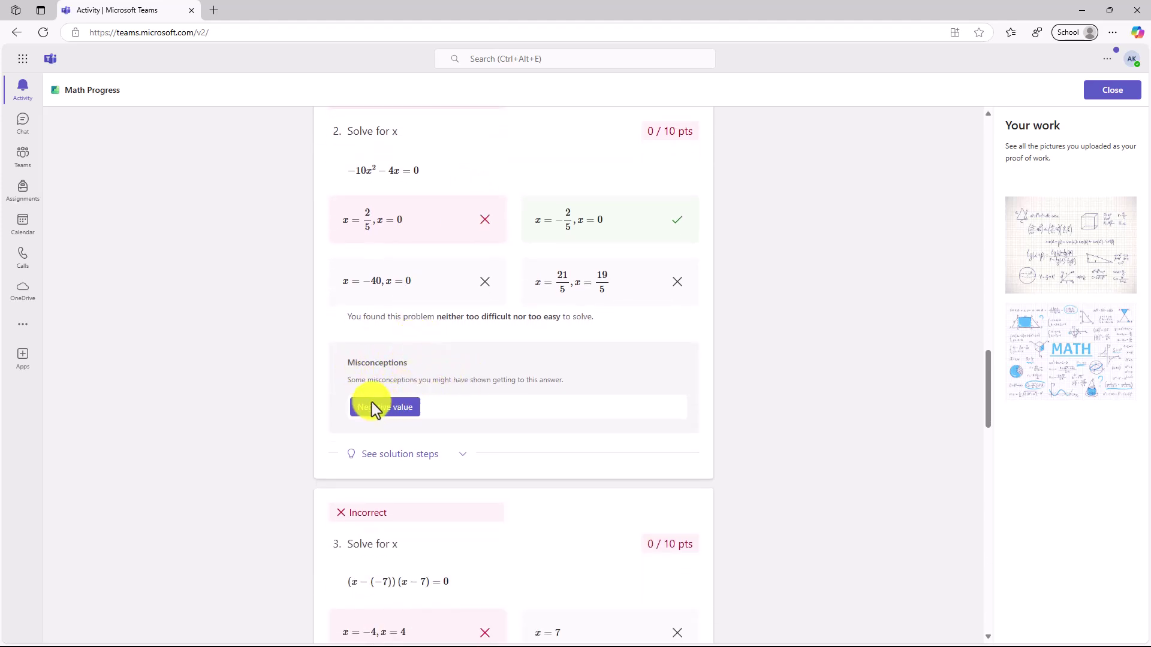
Expand question 2's factoring solution steps, which end with x = 0 and x = −2/5.
{"action": "left_click", "coordinate": [429, 455]}
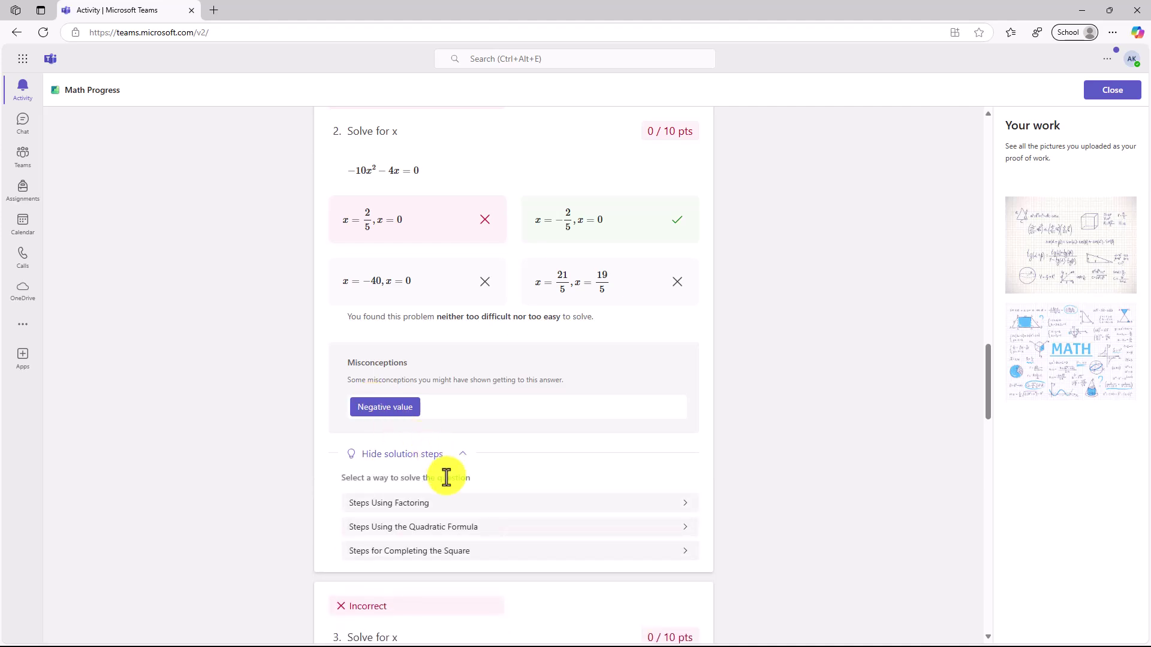
{"action": "left_click", "coordinate": [403, 505]}
{"action": "scroll", "coordinate": [443, 401], "scroll_direction": "down", "scroll_amount": 3}
{"action": "scroll", "coordinate": [447, 396], "scroll_direction": "down", "scroll_amount": 2}
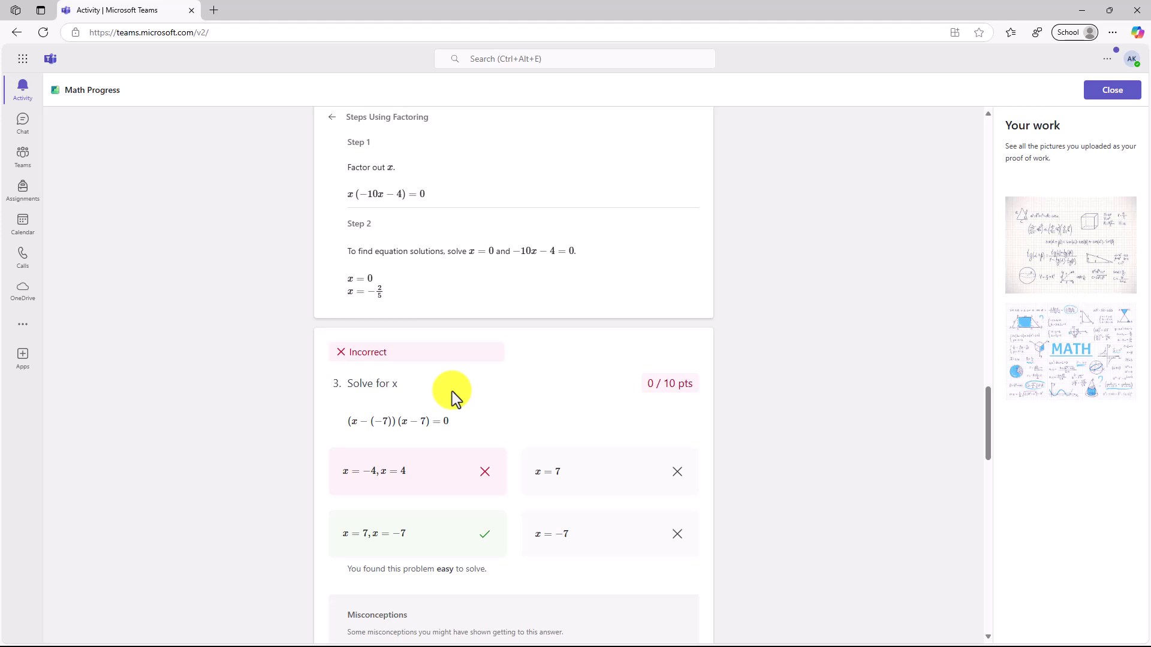
{"action": "scroll", "coordinate": [452, 391], "scroll_direction": "up", "scroll_amount": 4}
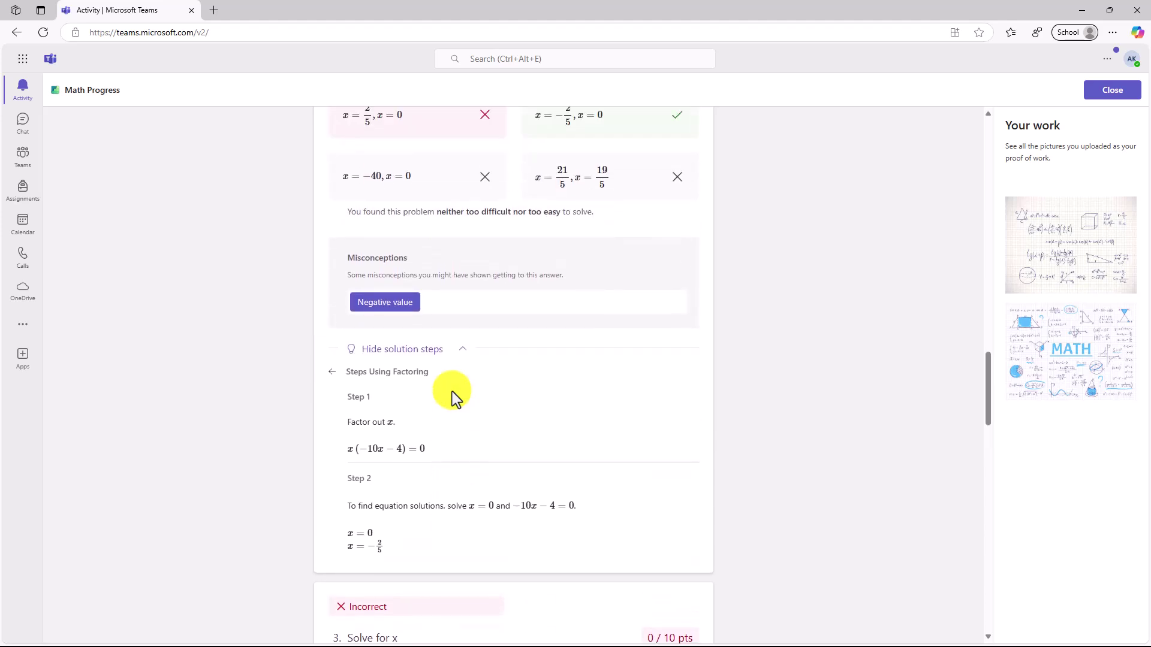
{"action": "scroll", "coordinate": [452, 391], "scroll_direction": "down", "scroll_amount": 7}
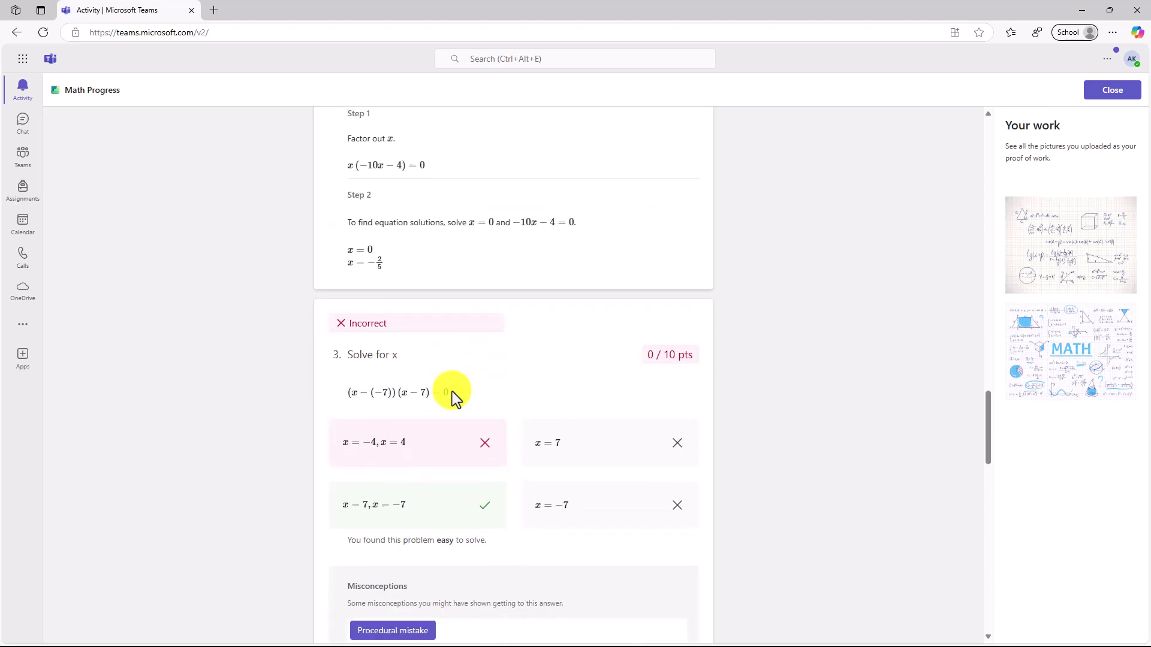
{"action": "scroll", "coordinate": [454, 396], "scroll_direction": "up", "scroll_amount": 15}
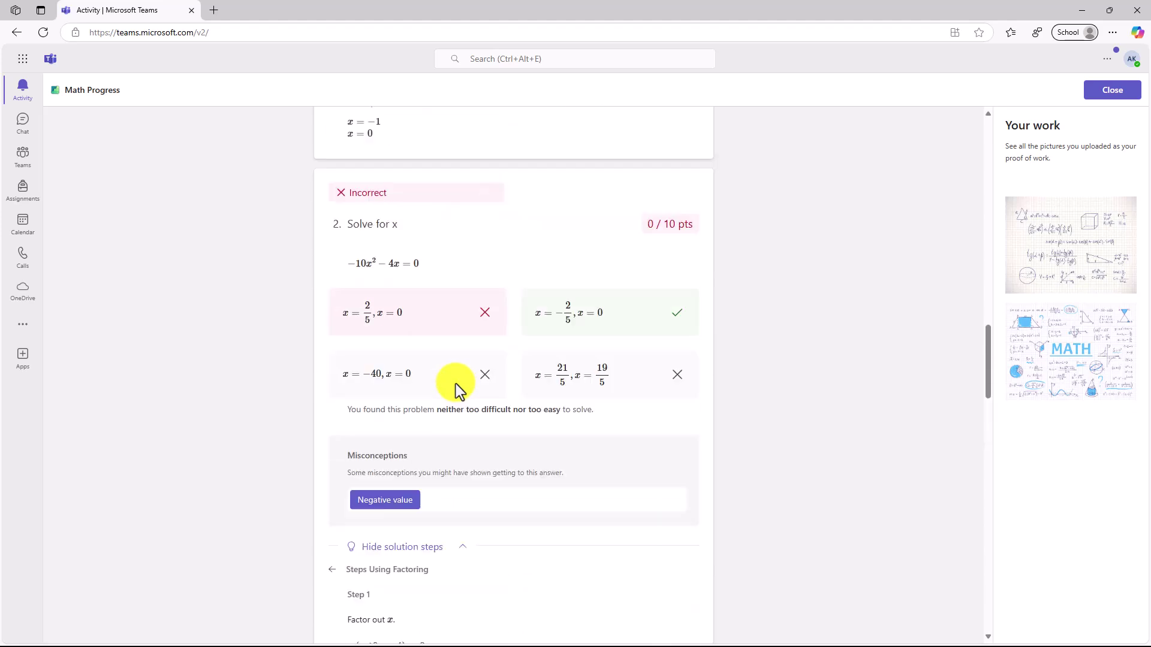
{"action": "scroll", "coordinate": [458, 373], "scroll_direction": "up", "scroll_amount": 14}
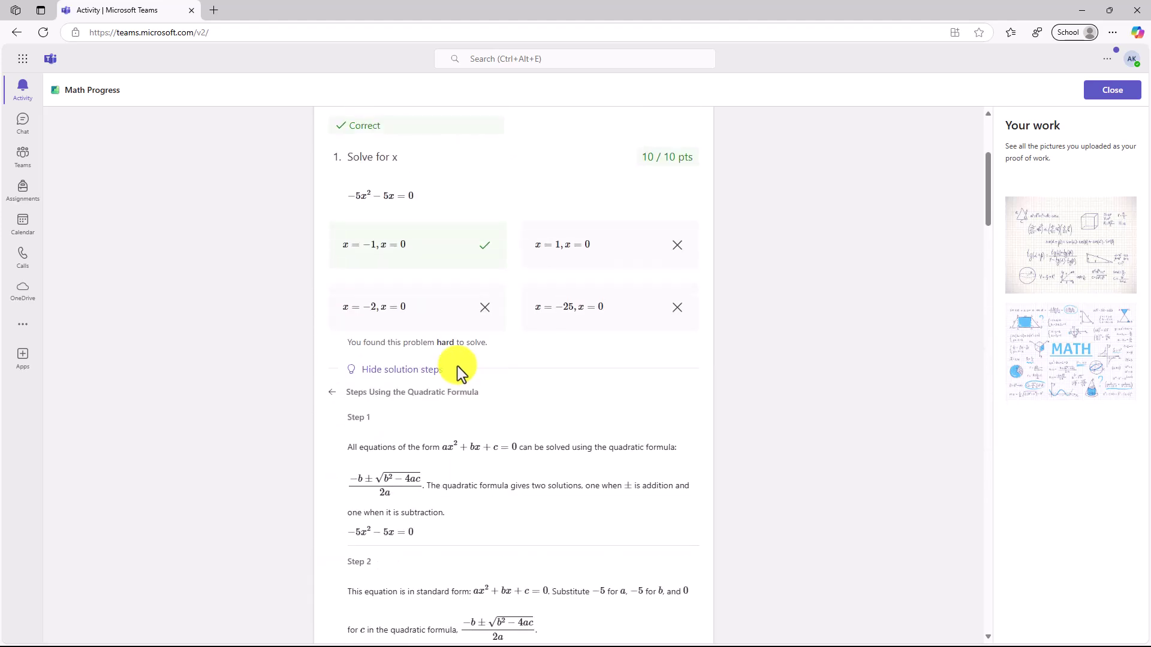